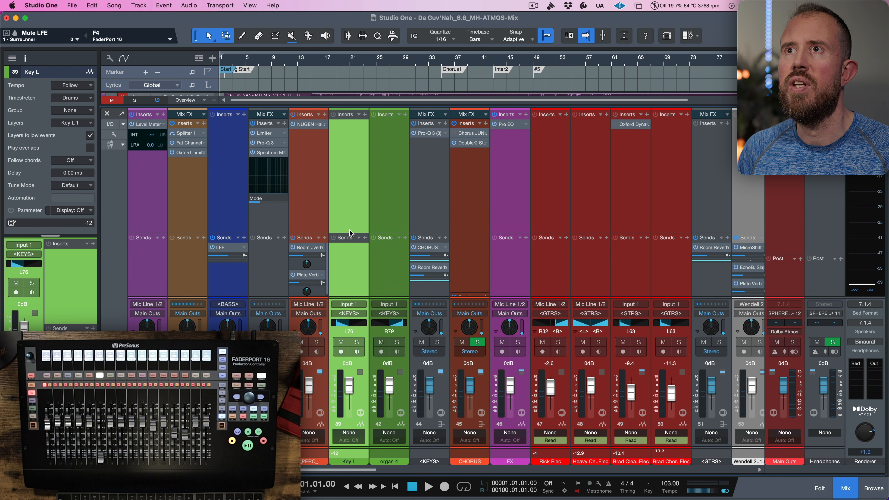
# - Solo the Key L and organ 4 keyboard channels and play the song to audition them
pyautogui.moveTo(349, 232); pyautogui.dragTo(350, 210)
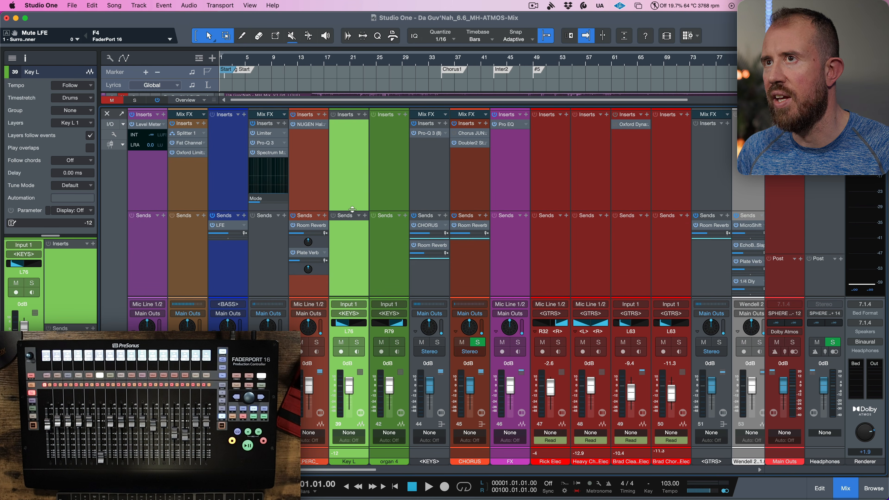
pyautogui.click(389, 250)
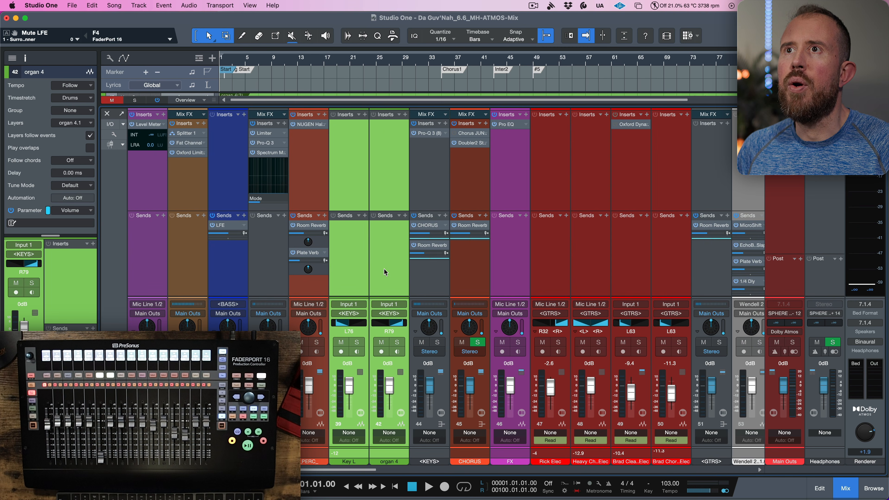
pyautogui.click(401, 344)
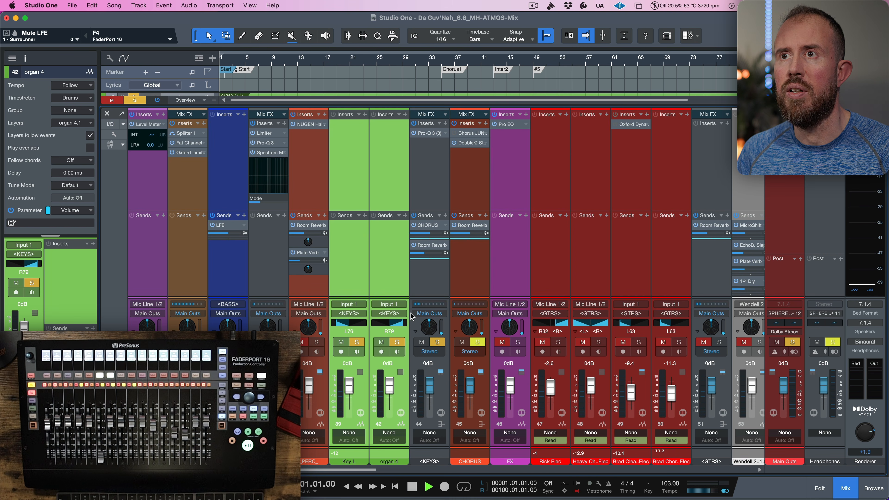
pyautogui.press('space')
pyautogui.click(441, 60)
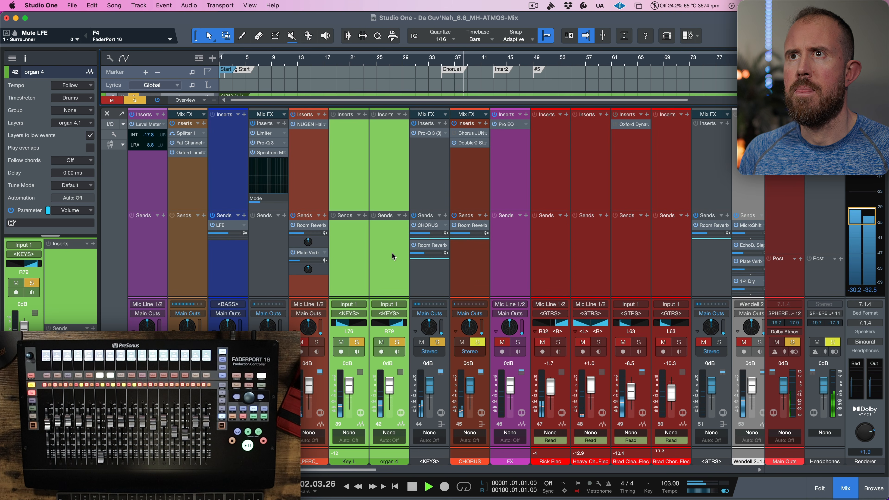
pyautogui.press('space')
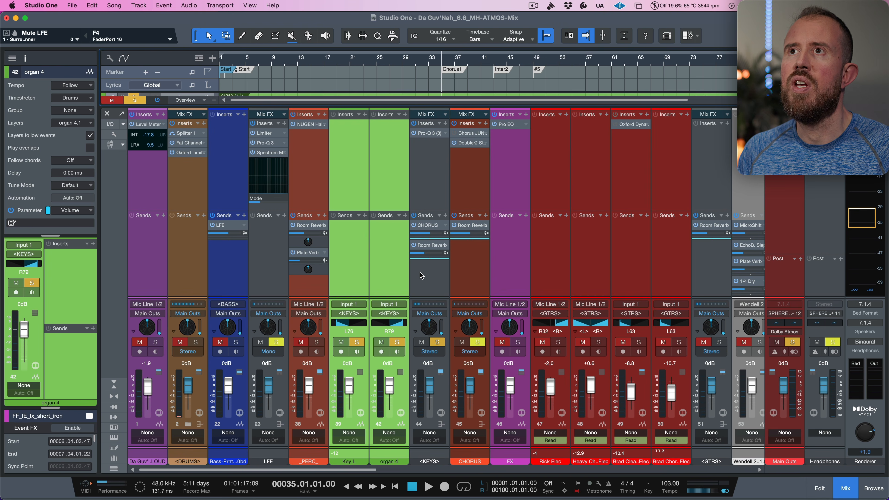
# - Move the Pro-Q 3 insert from the KEYS bus onto the Key L and organ 4 channels
pyautogui.click(429, 133)
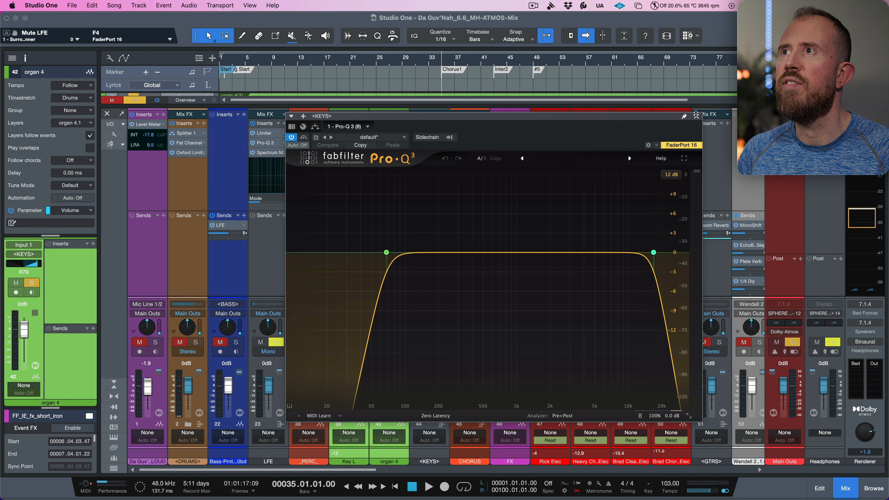
pyautogui.click(696, 117)
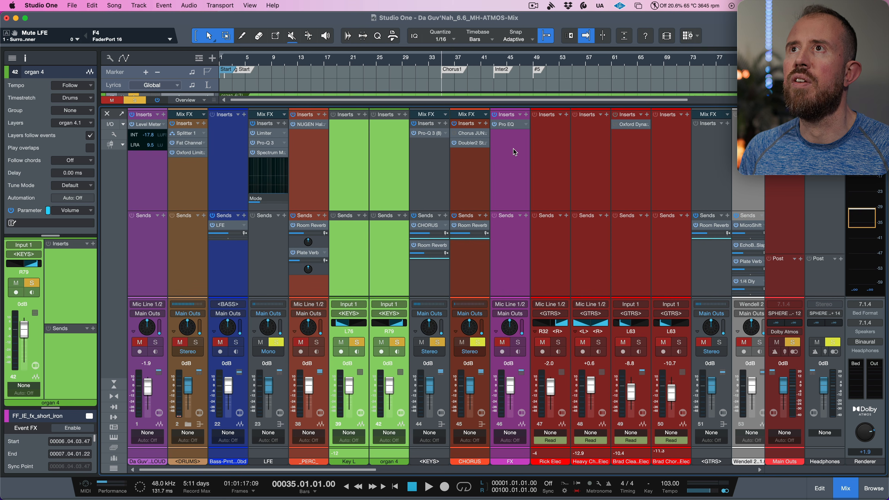
pyautogui.moveTo(431, 137); pyautogui.dragTo(397, 143)
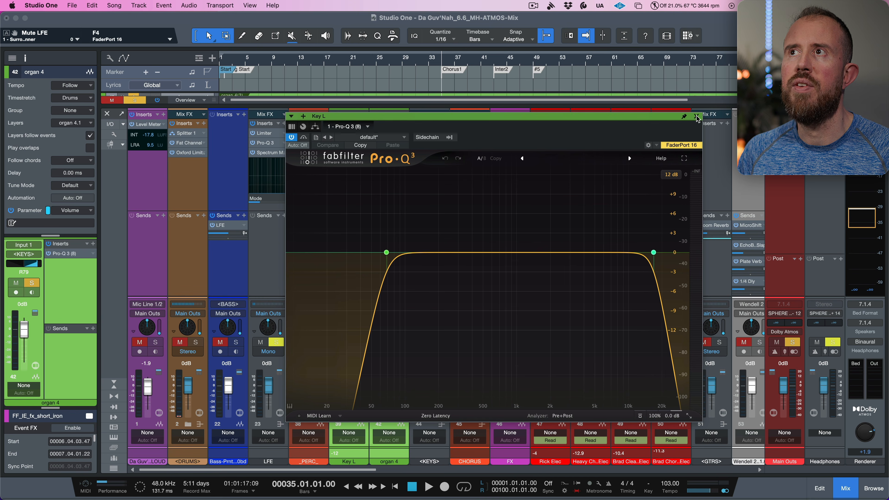
pyautogui.click(696, 117)
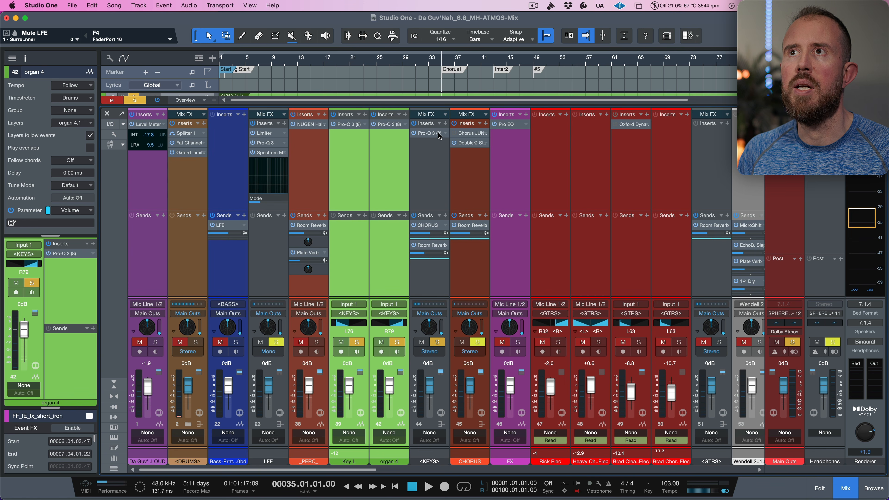
pyautogui.moveTo(433, 134); pyautogui.dragTo(564, 106)
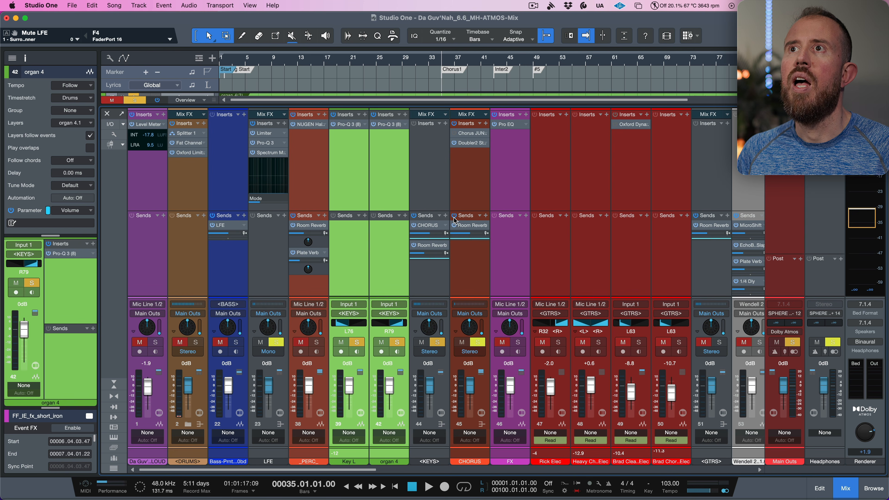
# - Copy the KEYS bus's CHORUS and Room Reverb sends onto the Key L and organ 4 channels
pyautogui.moveTo(427, 220); pyautogui.dragTo(392, 231)
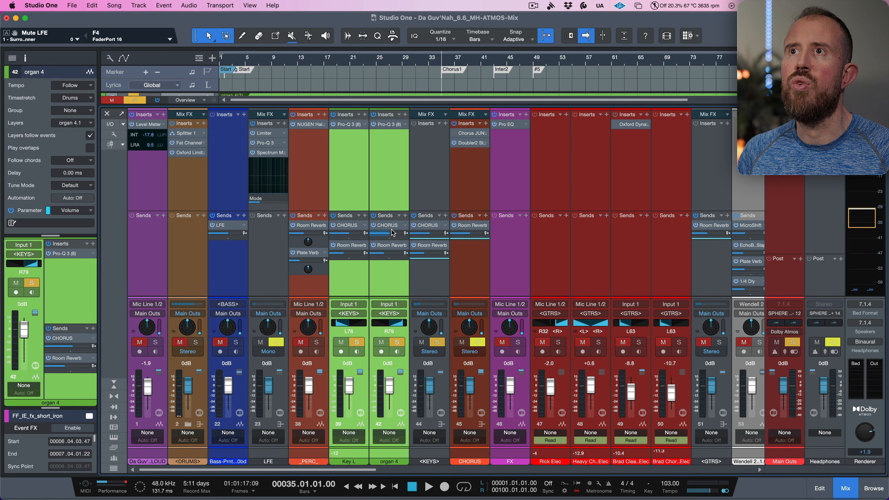
pyautogui.click(414, 216)
pyautogui.click(426, 202)
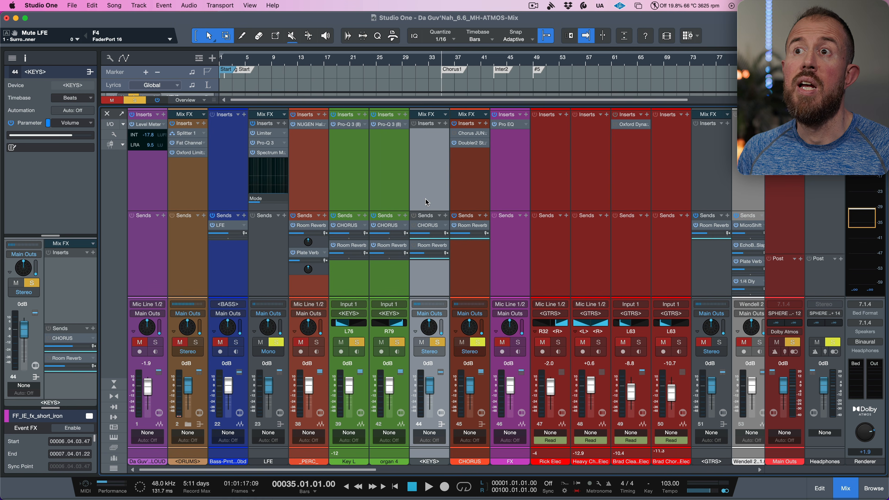
# - Remove the KEYS bus channel from the mixer and undo the last edit
pyautogui.click(437, 342)
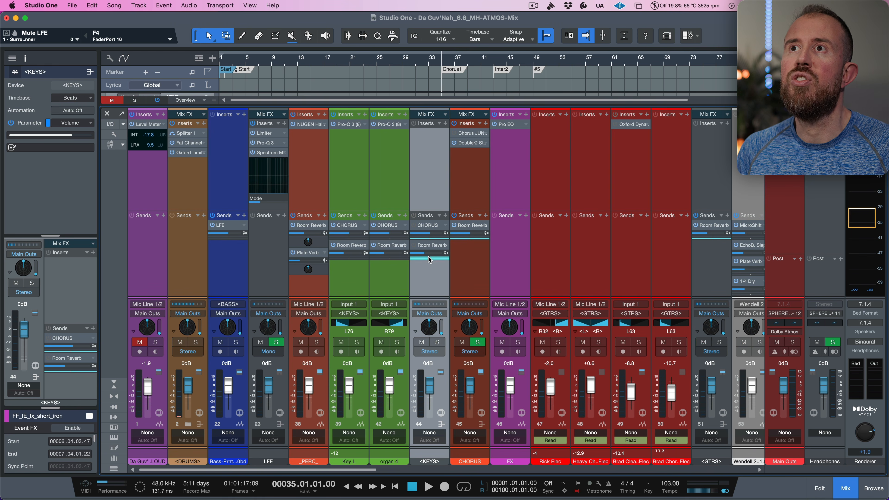
pyautogui.rightClick(432, 164)
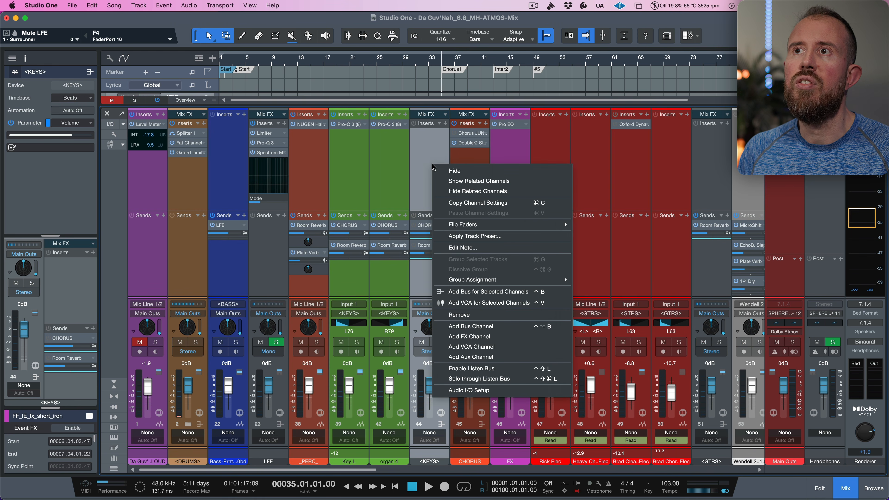
pyautogui.click(459, 314)
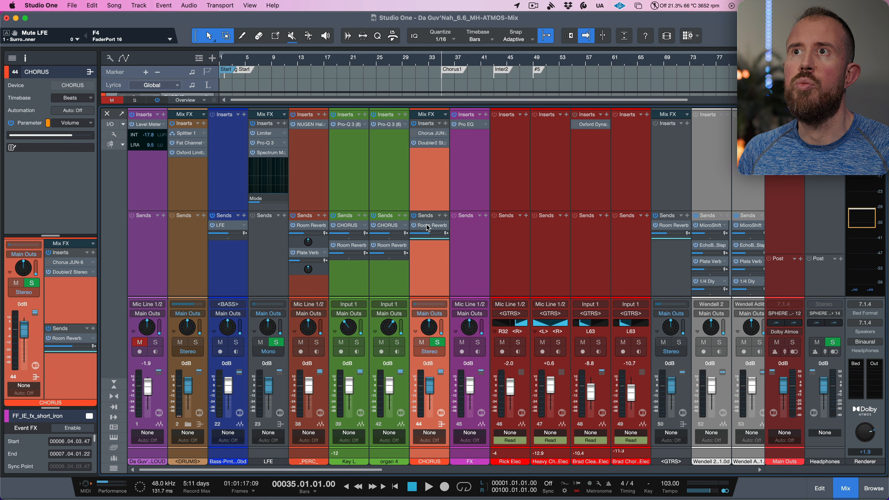
pyautogui.press('super+z')
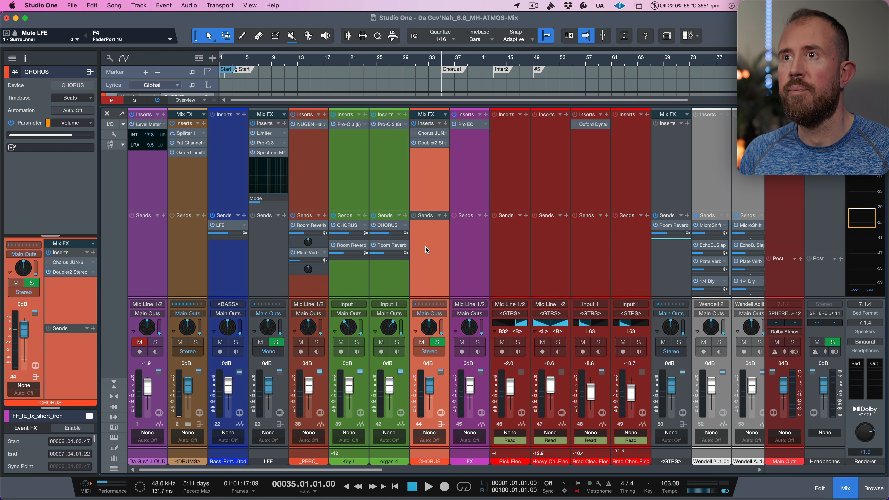
# - Open the Key L channel's Surround Panner and examine its current pan position
pyautogui.click(350, 278)
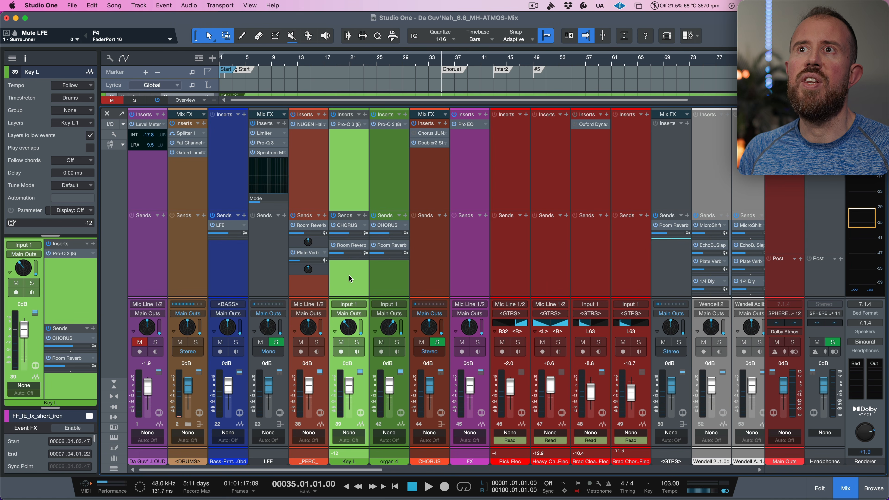
pyautogui.click(388, 277)
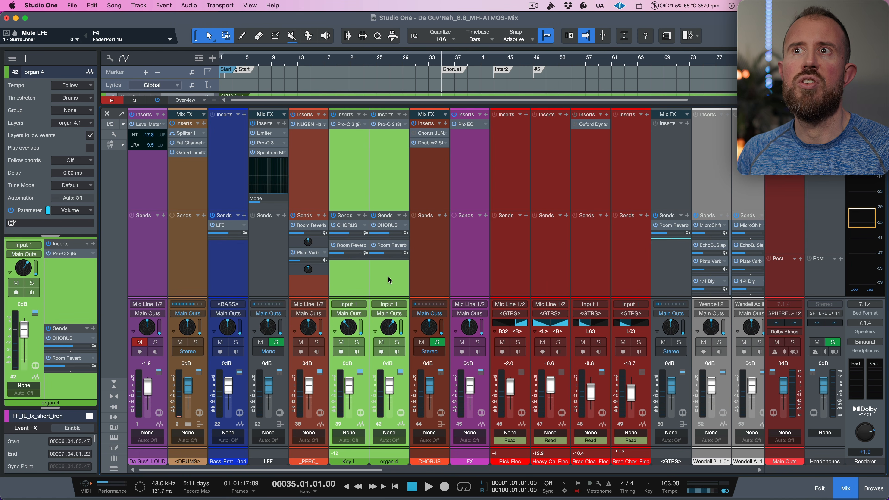
pyautogui.rightClick(348, 334)
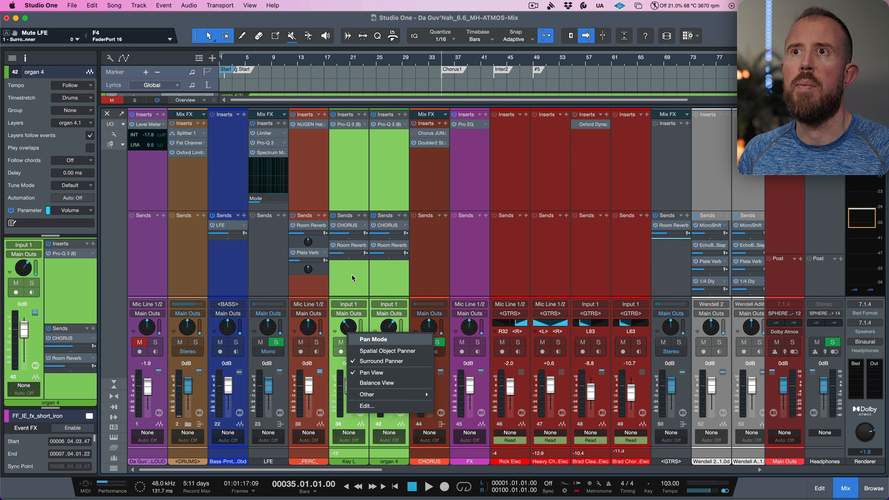
pyautogui.click(355, 328)
pyautogui.doubleClick(352, 332)
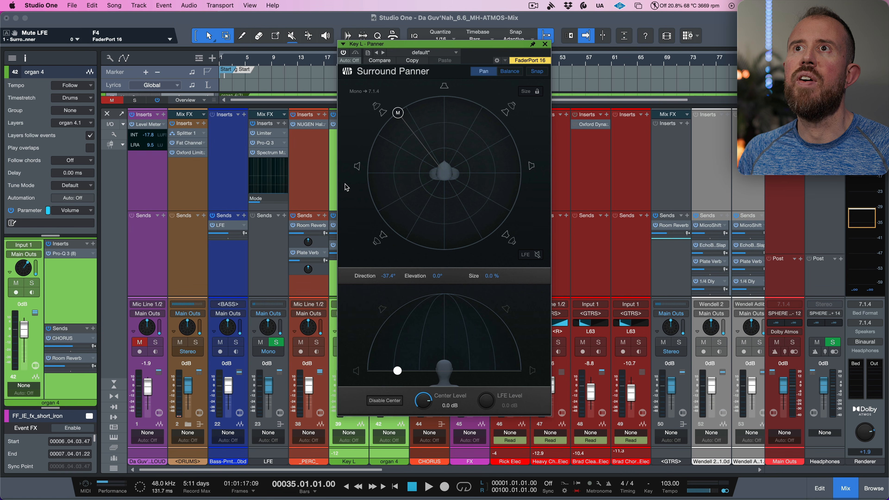
pyautogui.click(335, 193)
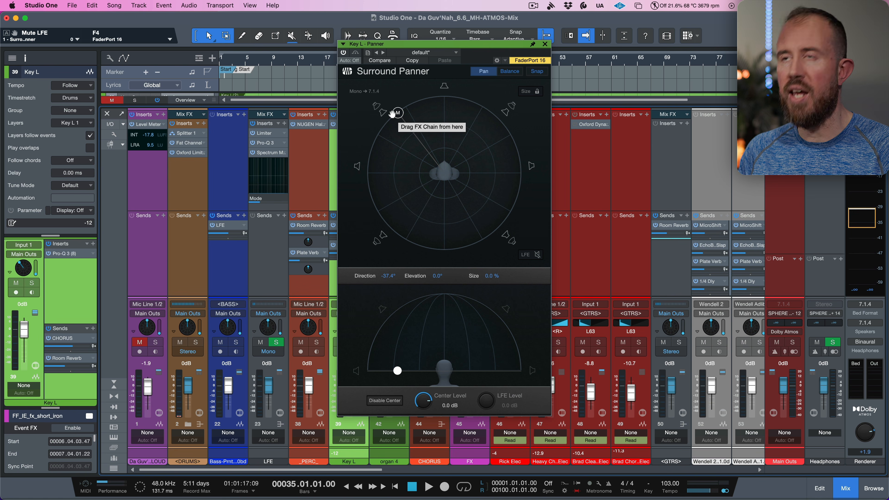
pyautogui.press('Right')
pyautogui.press('Left')
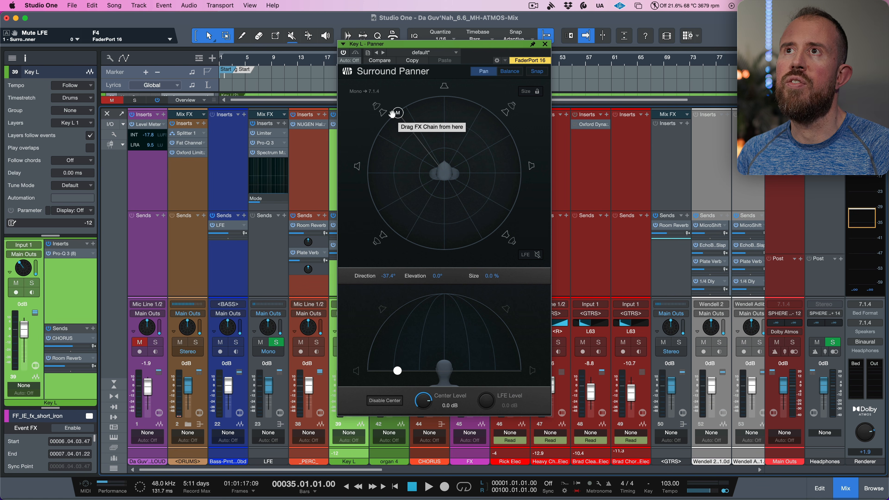
pyautogui.press('Right')
pyautogui.press('Left')
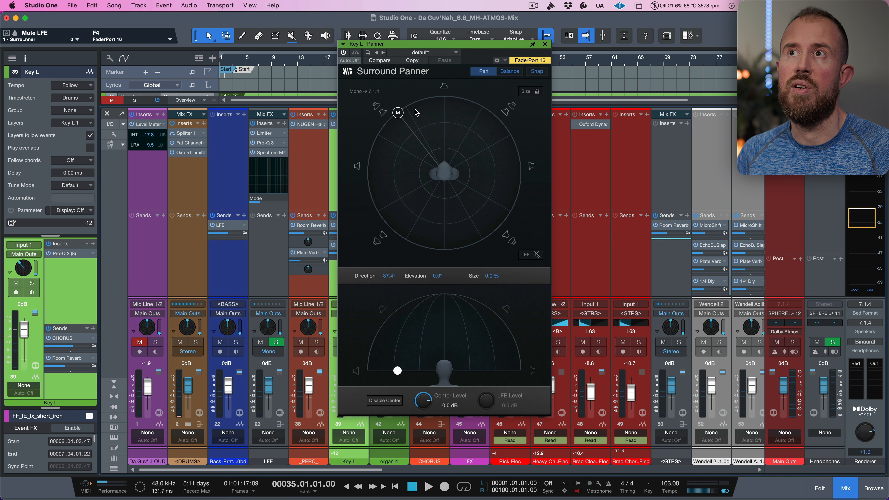
pyautogui.click(545, 44)
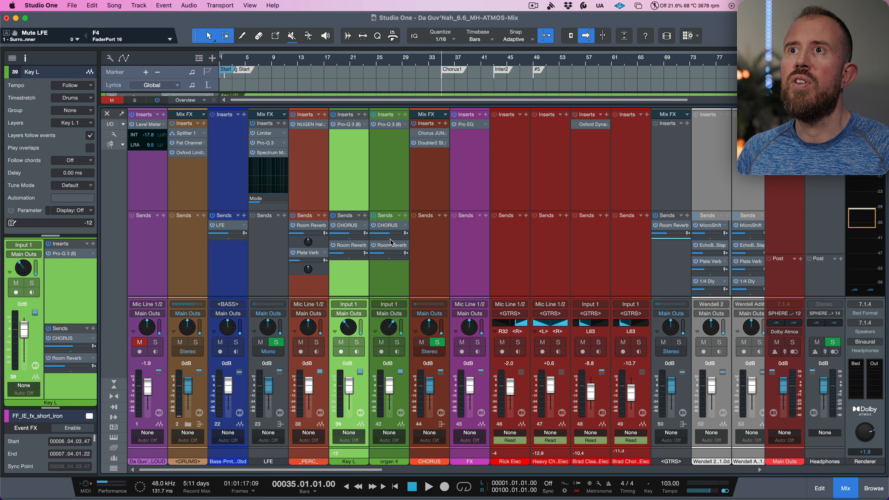
# - Switch the Key L and organ 4 channels' pan mode to Spatial Object Panner
pyautogui.click(392, 274)
pyautogui.rightClick(352, 335)
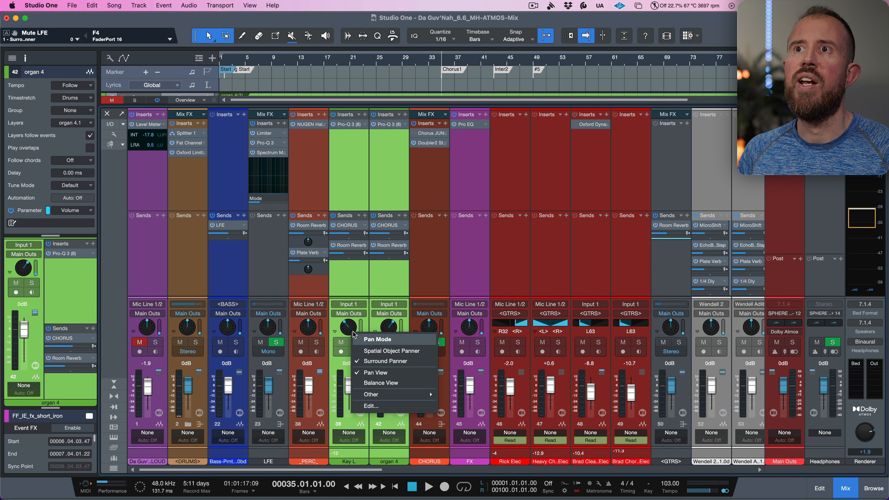
pyautogui.click(375, 350)
pyautogui.click(355, 280)
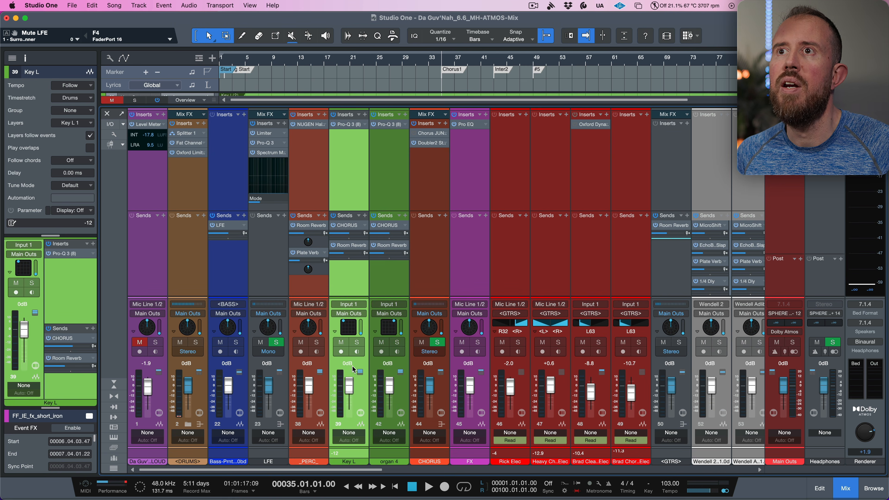
# - Solo the Key L channel and play the song to audition it
pyautogui.click(356, 343)
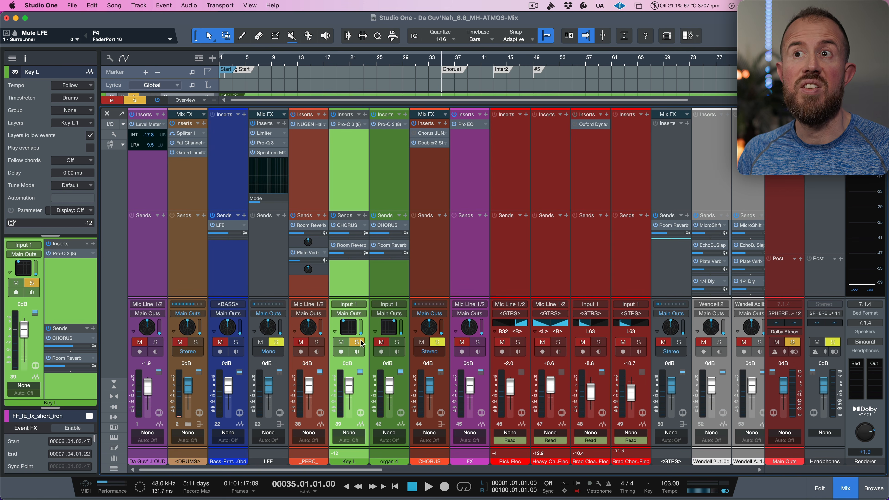
pyautogui.press('space')
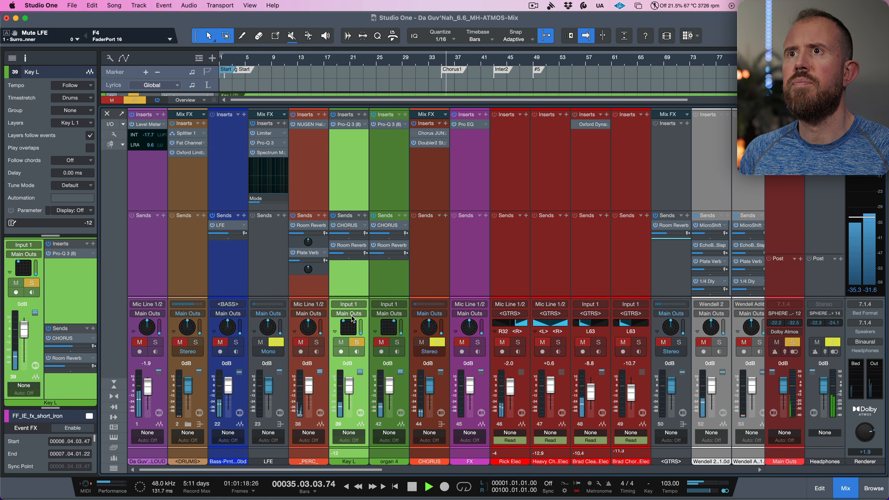
pyautogui.press('space')
# - Open Key L's Object Panner and raise its object to about X -80, Y 100, Z 13 during playback
pyautogui.doubleClick(350, 331)
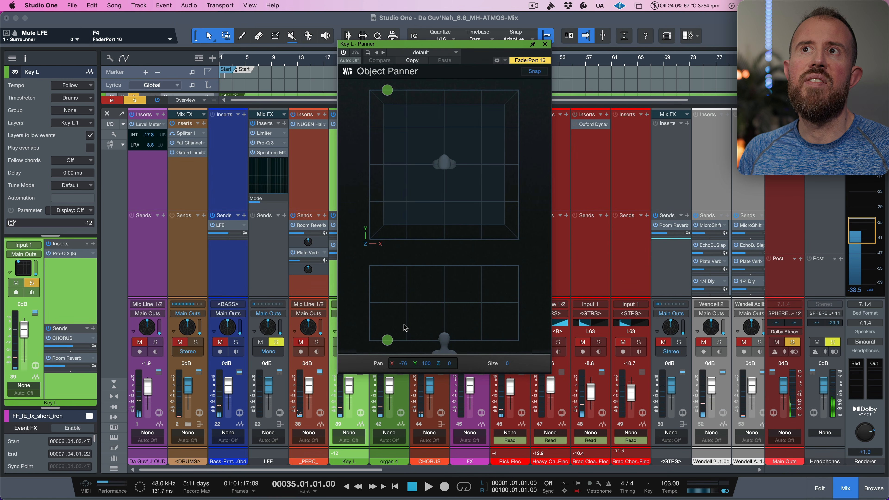
pyautogui.press('space')
pyautogui.moveTo(387, 340)
pyautogui.mouseDown()
pyautogui.moveTo(388, 324)
pyautogui.moveTo(389, 332)
pyautogui.mouseUp()
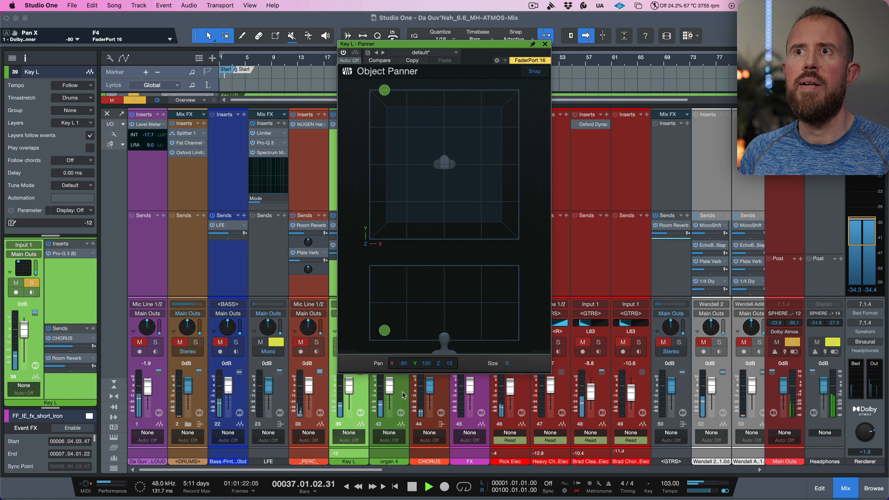
pyautogui.press('space')
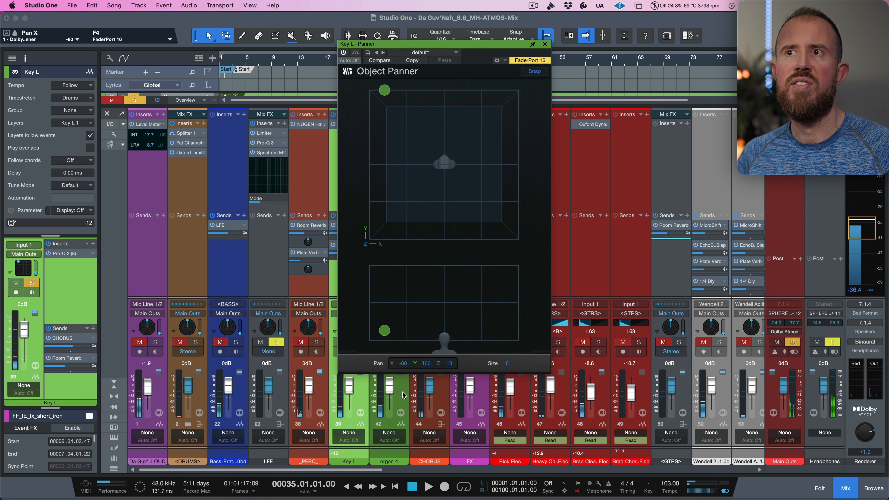
# - Place the organ 4 object at about X 83, Y 100, Z 20 during playback and close the panner
pyautogui.click(403, 395)
pyautogui.press('space')
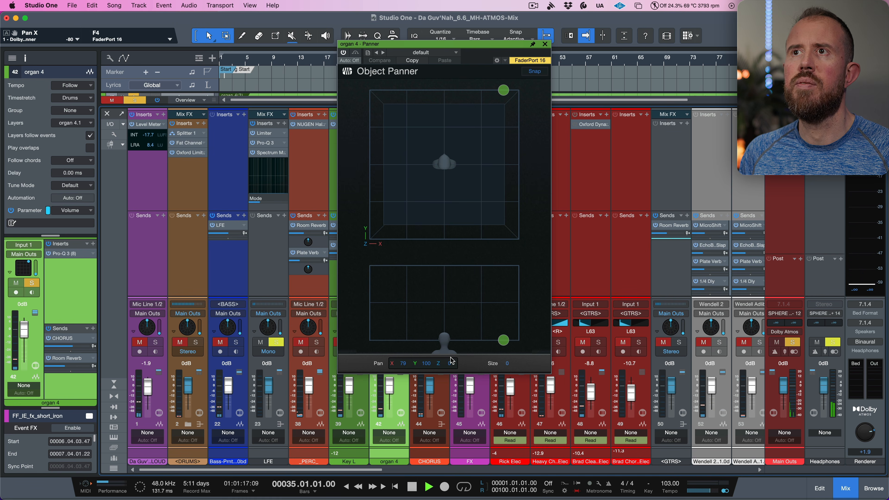
pyautogui.moveTo(505, 91); pyautogui.dragTo(508, 91)
pyautogui.moveTo(451, 366); pyautogui.dragTo(452, 345)
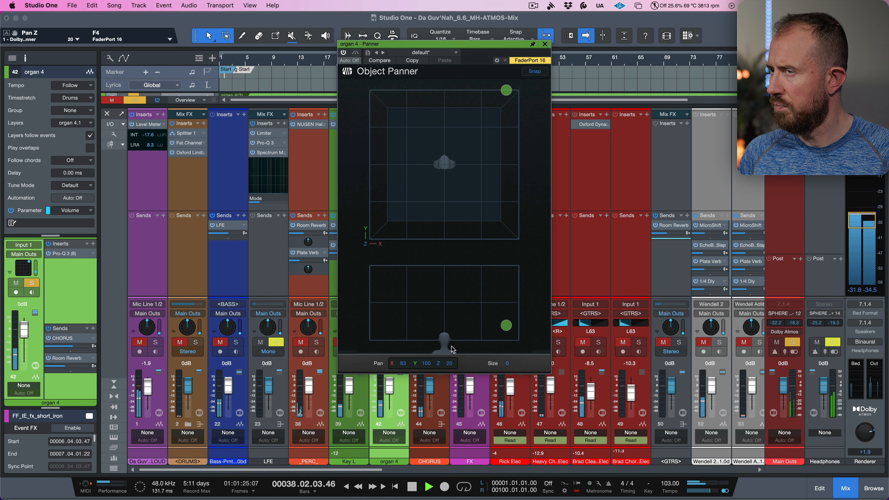
pyautogui.press('space')
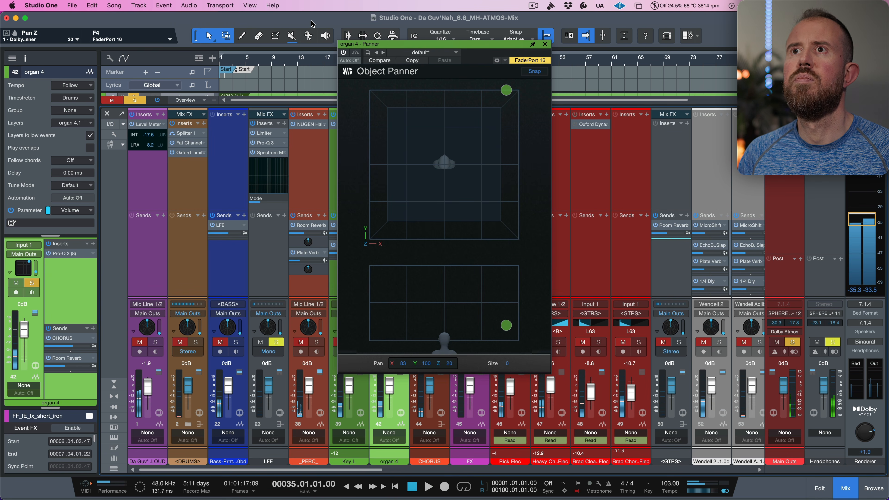
pyautogui.click(545, 44)
pyautogui.moveTo(393, 233)
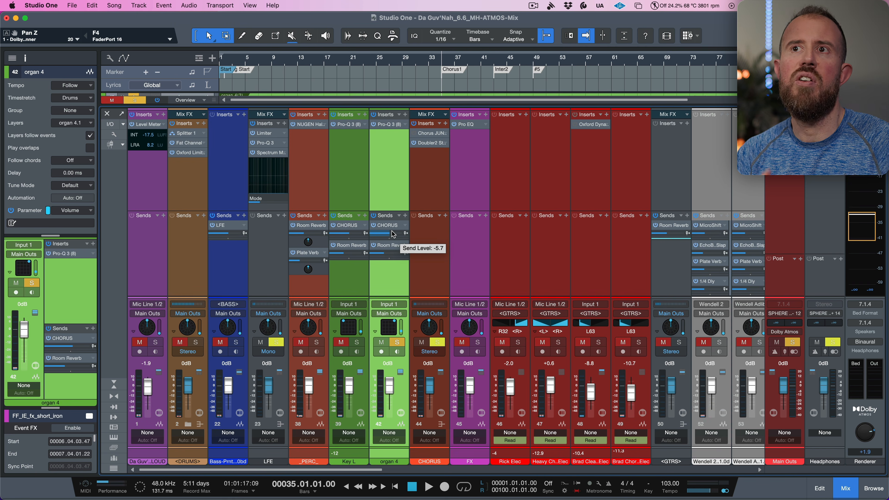
# - Solo the Key L and percussion channels and play the song to audition them together
pyautogui.click(357, 342)
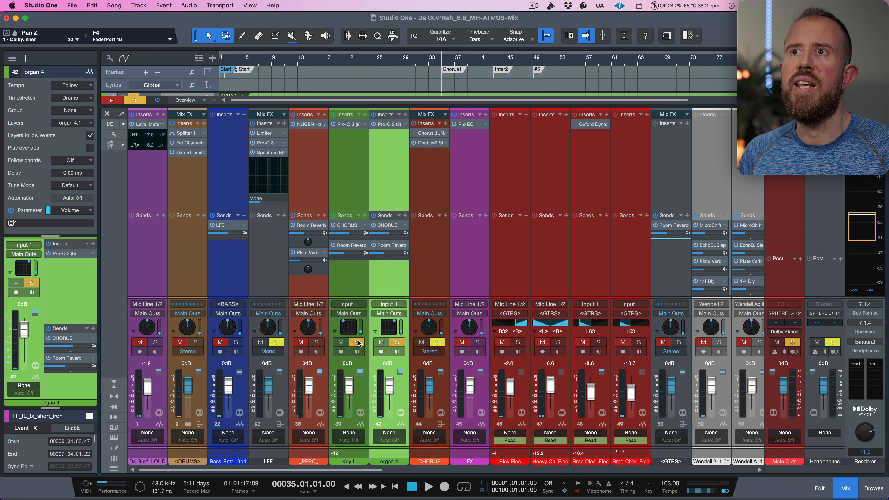
pyautogui.click(317, 342)
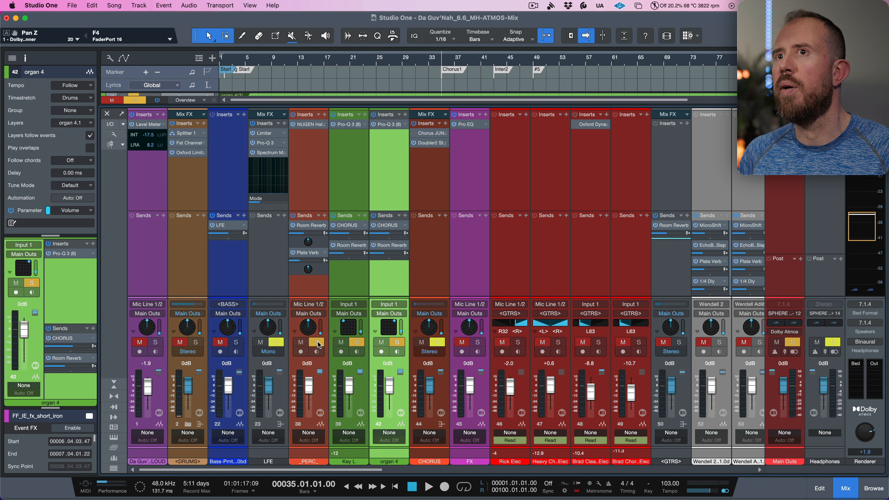
pyautogui.press('space')
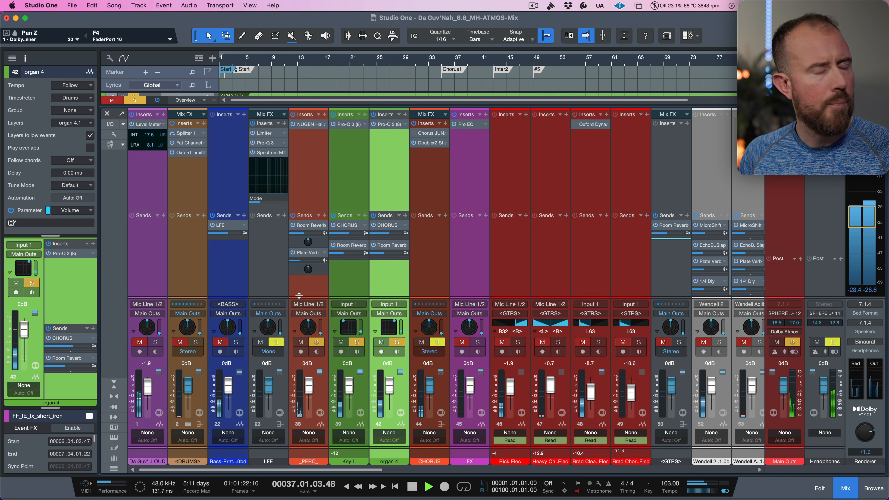
pyautogui.press('space')
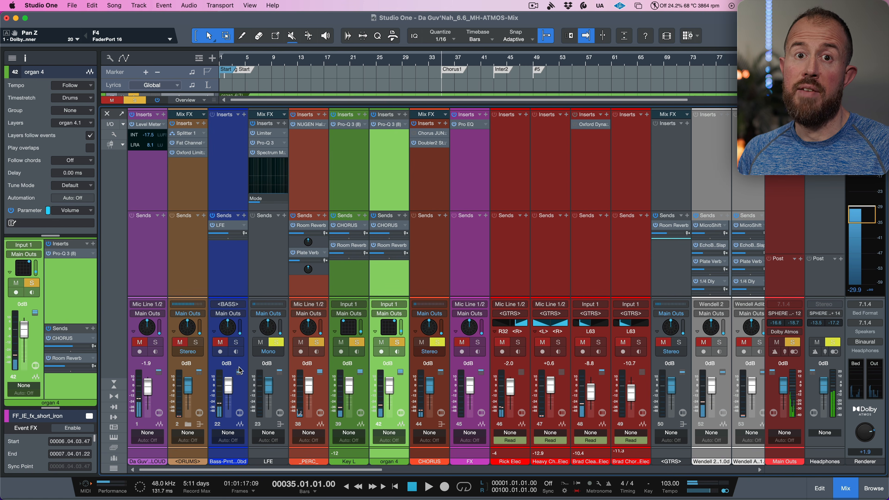
# - Add the bass channel to the soloed channels and audition the song again
pyautogui.click(236, 343)
pyautogui.press('space')
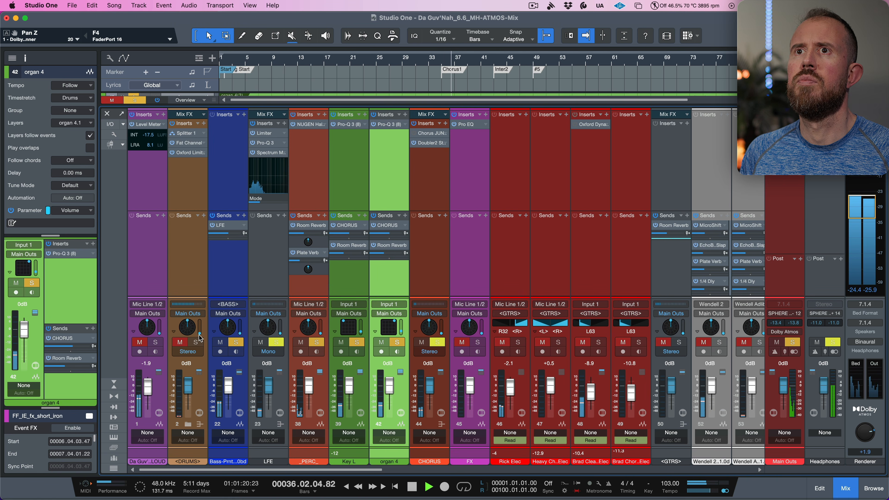
pyautogui.press('space')
# - Solo the drums channel and, during playback, set the Key L and organ 4 faders to about +0.6 dB and -0.1 dB
pyautogui.click(197, 345)
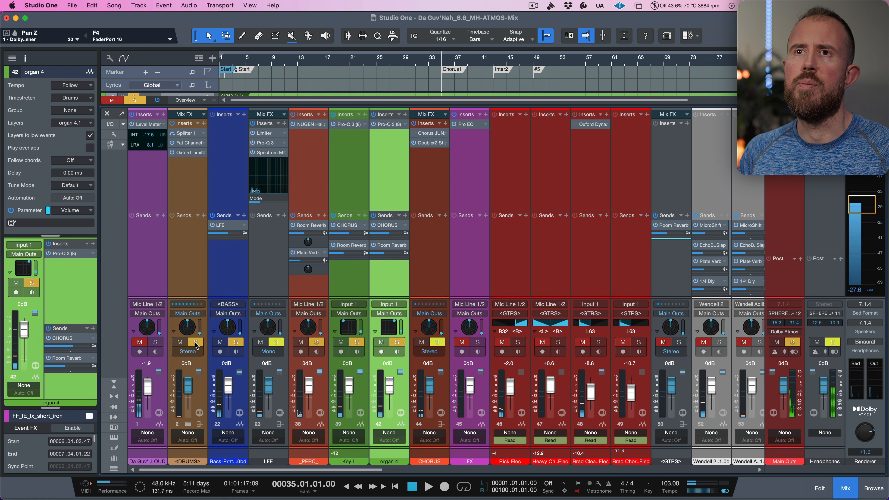
pyautogui.press('space')
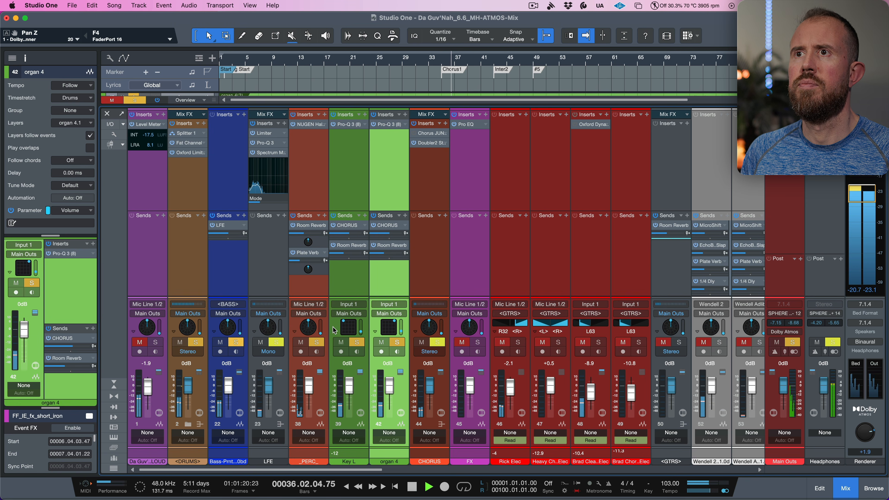
pyautogui.moveTo(350, 388); pyautogui.dragTo(389, 390)
pyautogui.press('space')
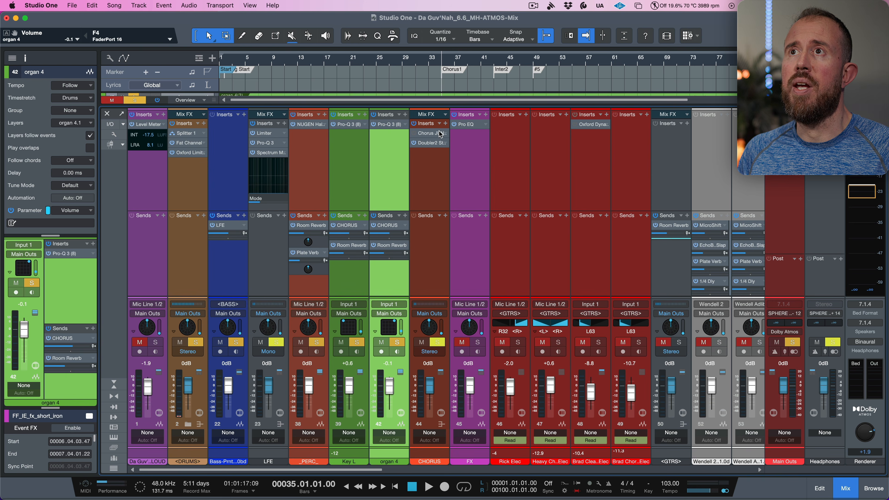
# - Remove the Chorus Juno plug-in from the CHORUS bus inserts
pyautogui.click(445, 134)
pyautogui.click(442, 147)
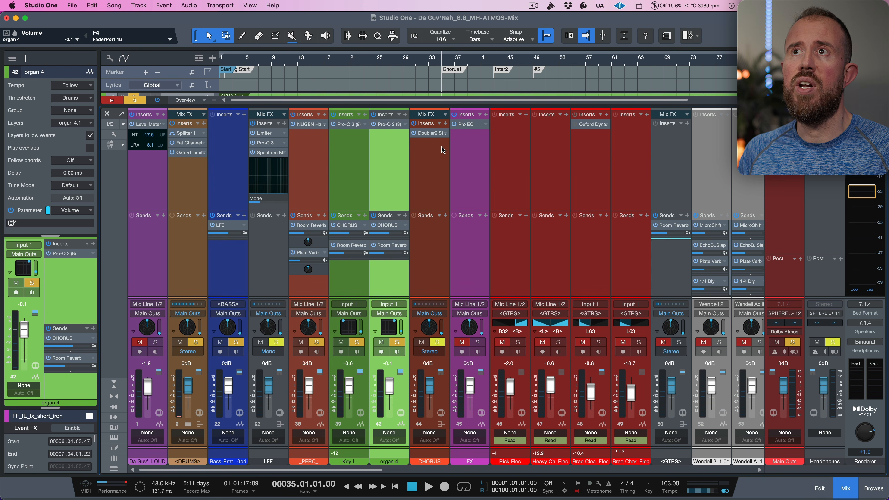
# - Open the CHORUS bus's Doubler2 plug-in, toggle its Direct switch on and off, and close it
pyautogui.click(430, 135)
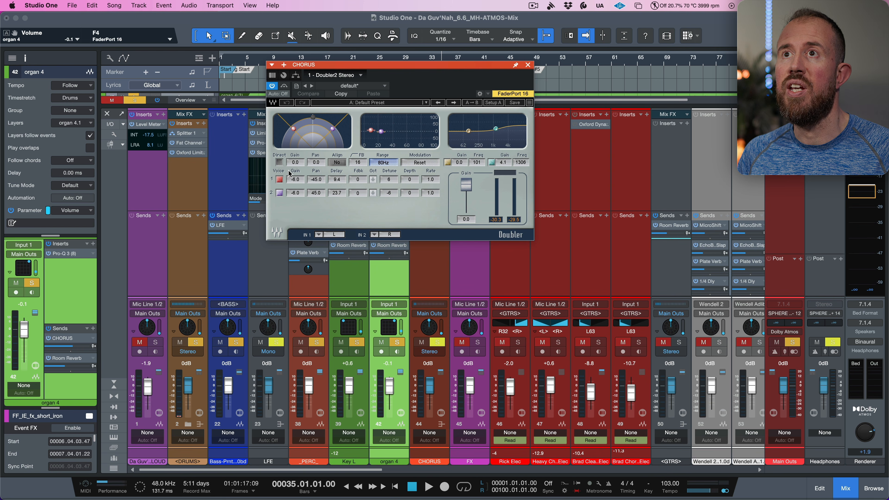
pyautogui.click(279, 162)
pyautogui.click(279, 163)
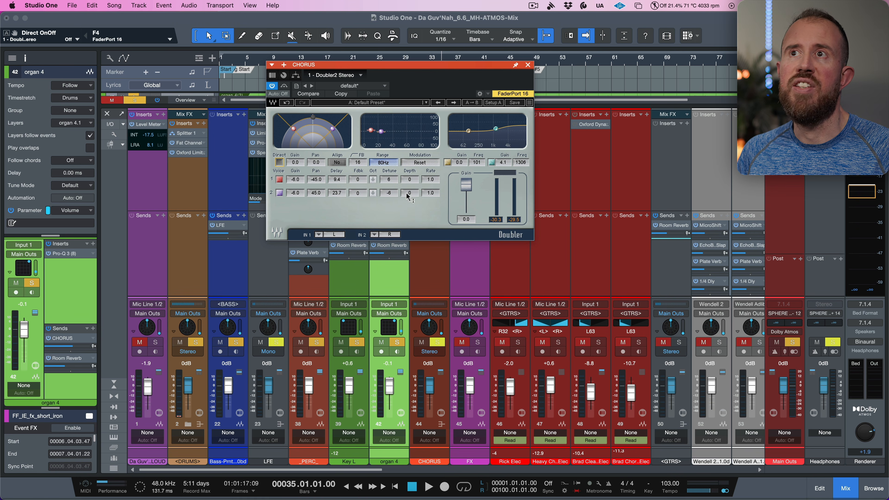
pyautogui.click(528, 66)
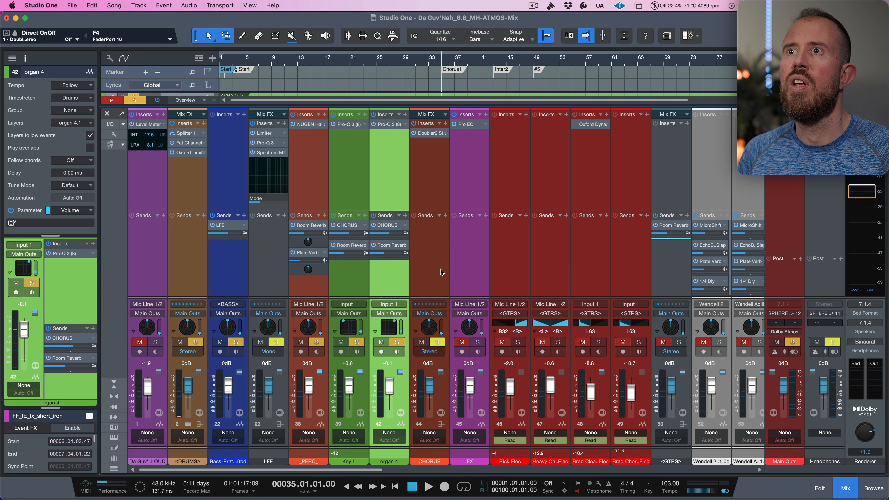
# - Open the CHORUS bus's Surround Panner and widen its spread to 200%, then close the panner
pyautogui.doubleClick(430, 328)
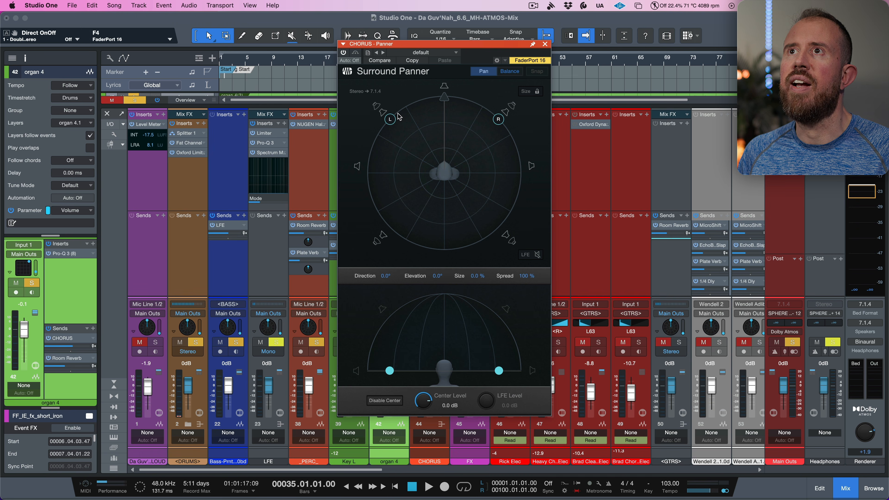
pyautogui.moveTo(391, 122); pyautogui.dragTo(362, 176)
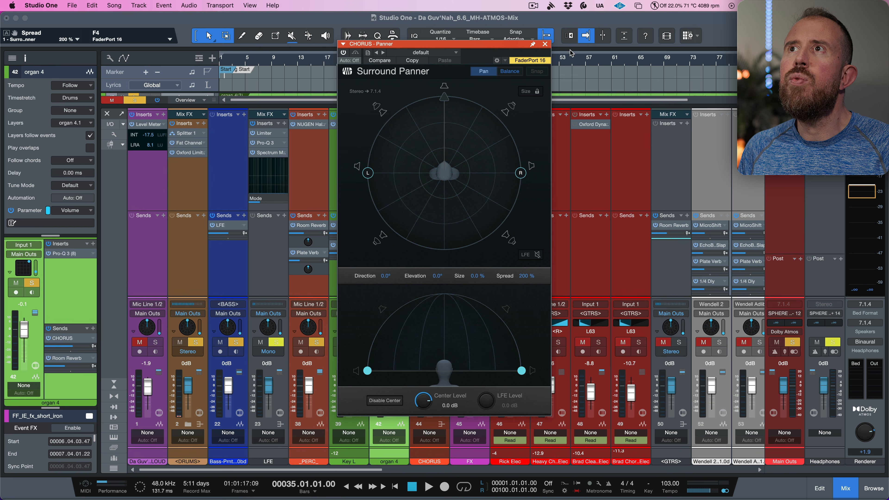
pyautogui.click(545, 45)
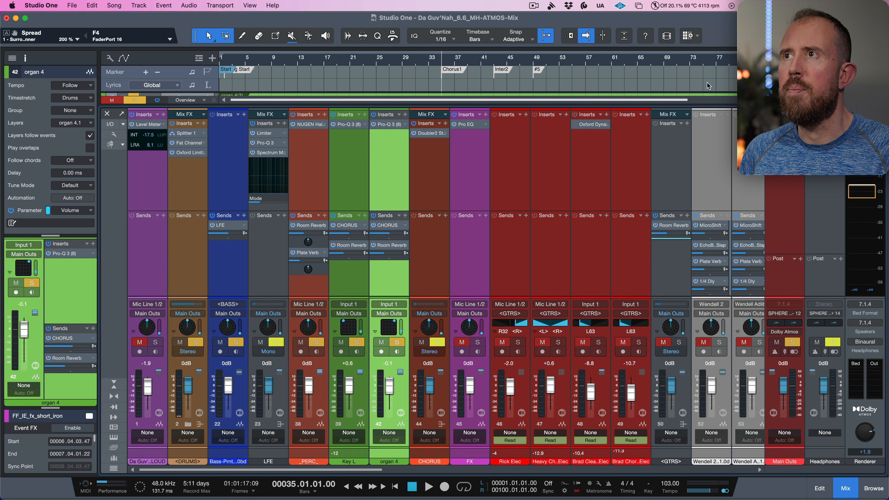
# - Open the Main Outs Level Meter and play the song to watch the channel levels
pyautogui.doubleClick(784, 133)
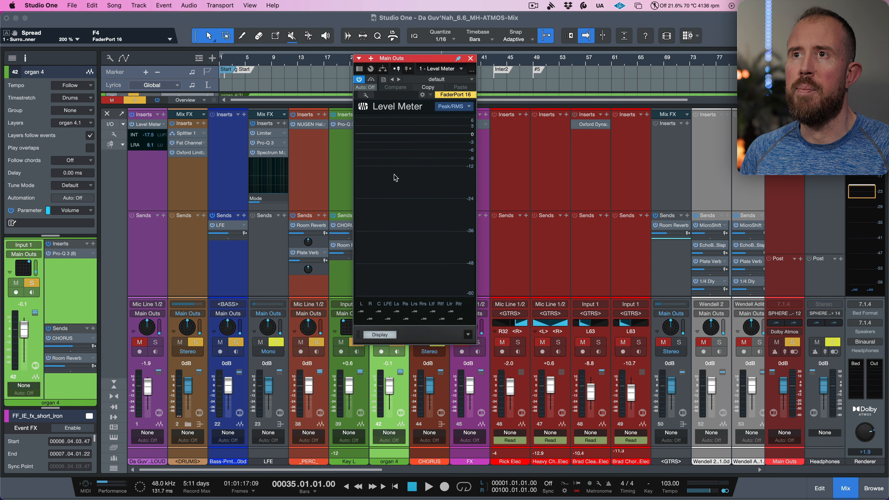
pyautogui.press('space')
pyautogui.moveTo(408, 214)
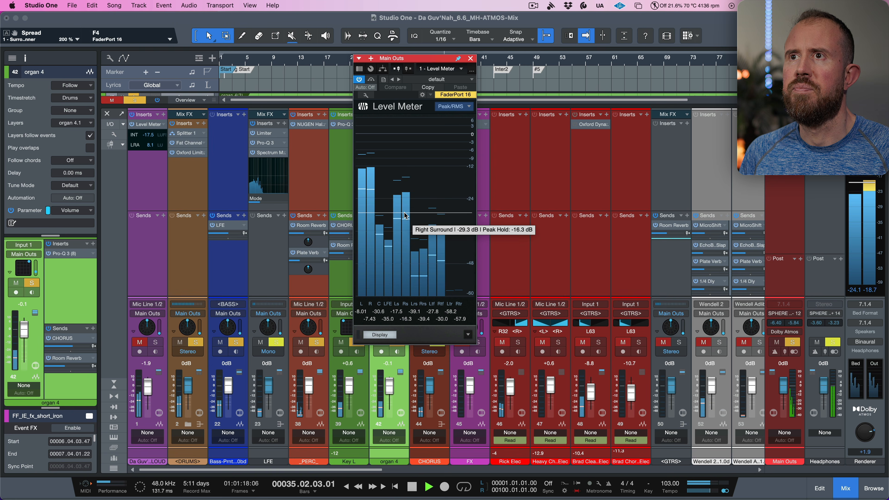
pyautogui.press('space')
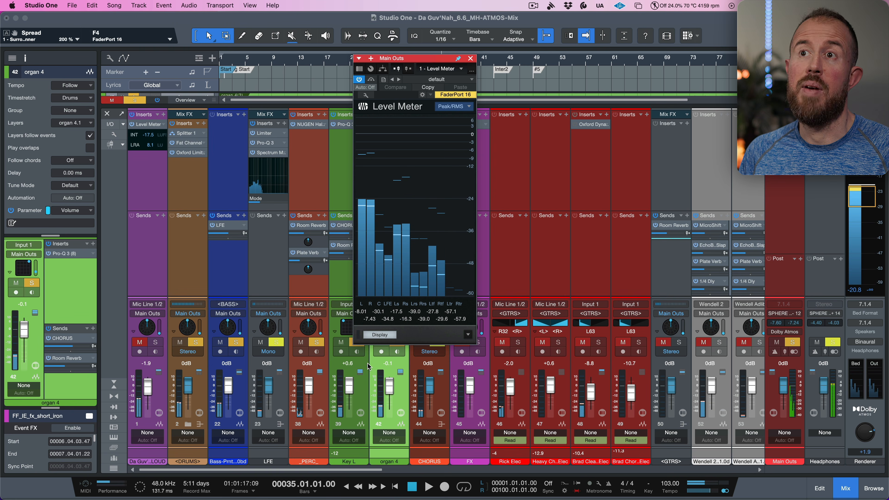
# - Select the Key L and then the organ 4 channel and play the song while watching the meter
pyautogui.click(366, 391)
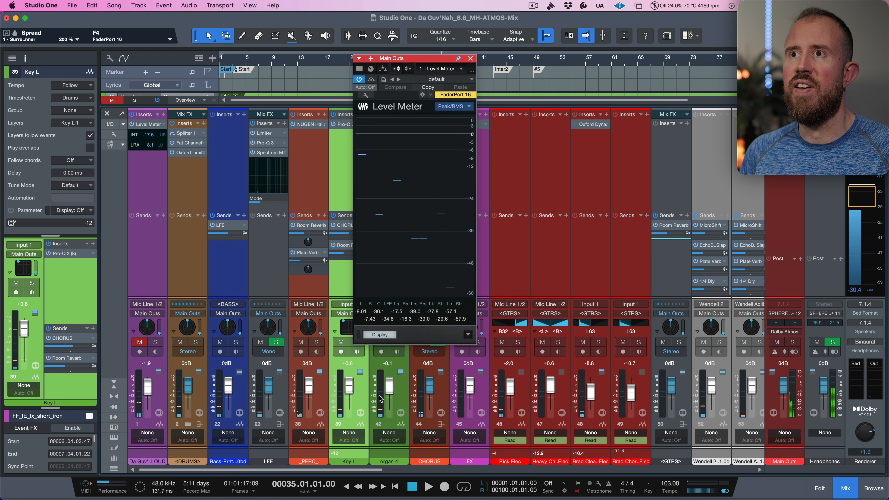
pyautogui.click(397, 394)
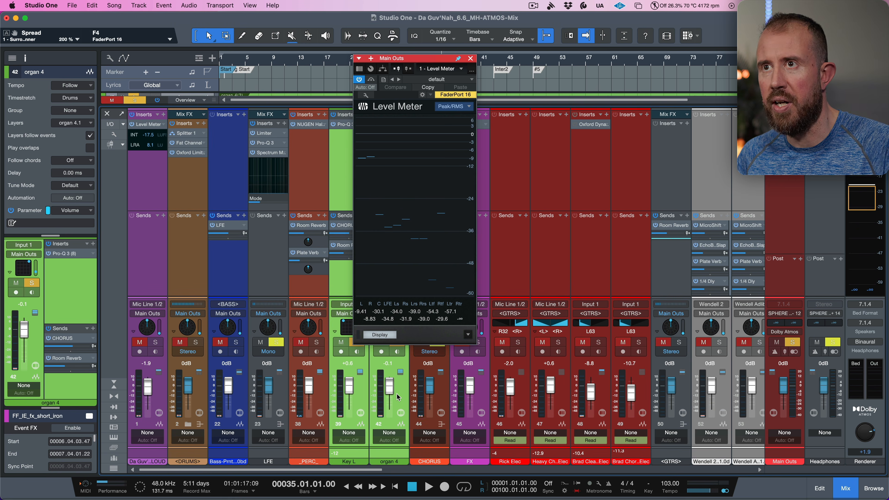
pyautogui.press('space')
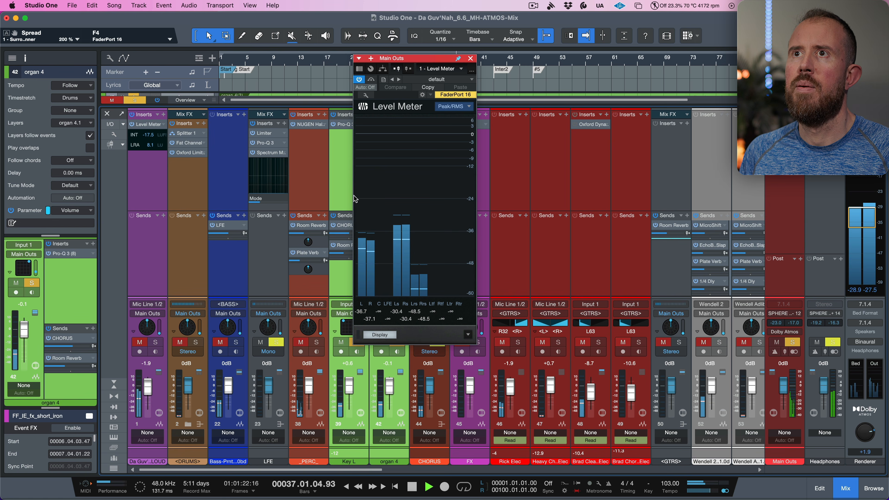
pyautogui.press('space')
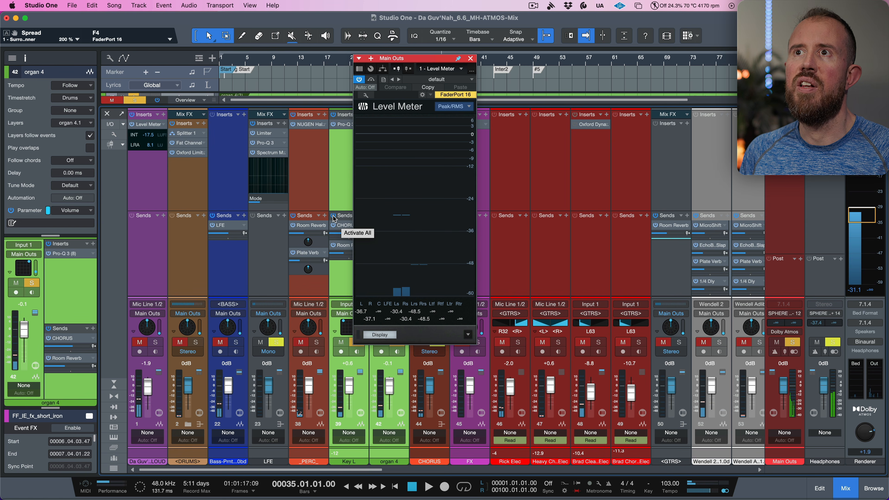
# - Deactivate Key L's sends to audition without them, reactivate them, and close the level meter
pyautogui.click(333, 218)
pyautogui.press('space')
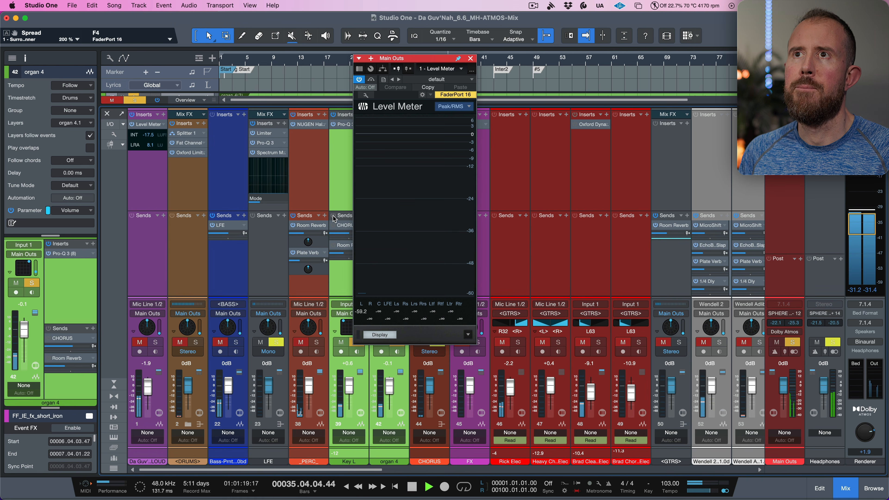
pyautogui.press('space')
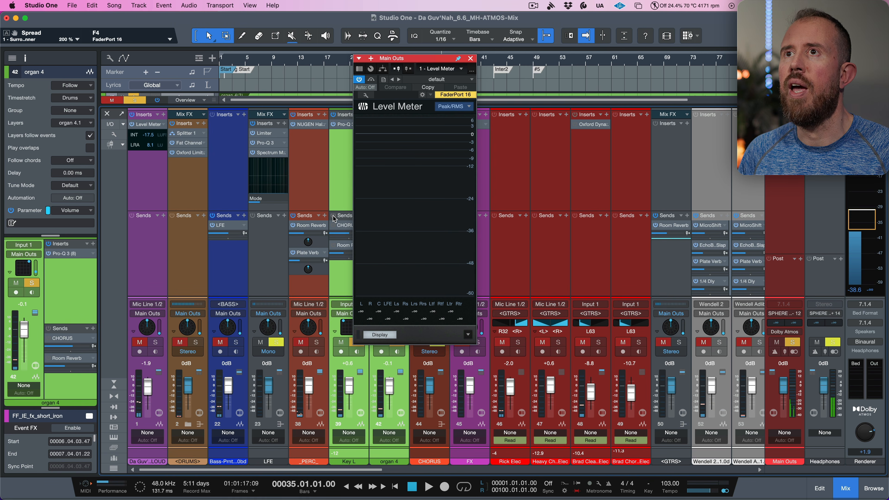
pyautogui.click(333, 218)
pyautogui.click(470, 58)
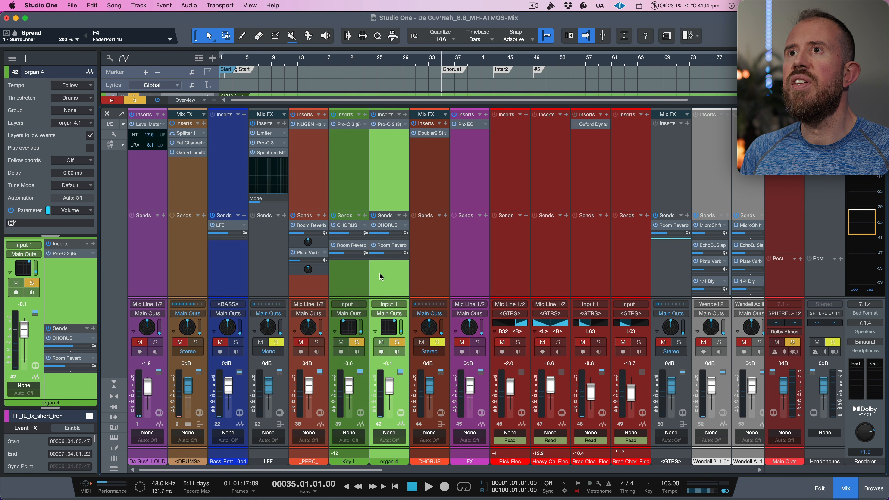
# - Navigate the mixer from the Key L channel to the Room Reverb bus
pyautogui.click(359, 277)
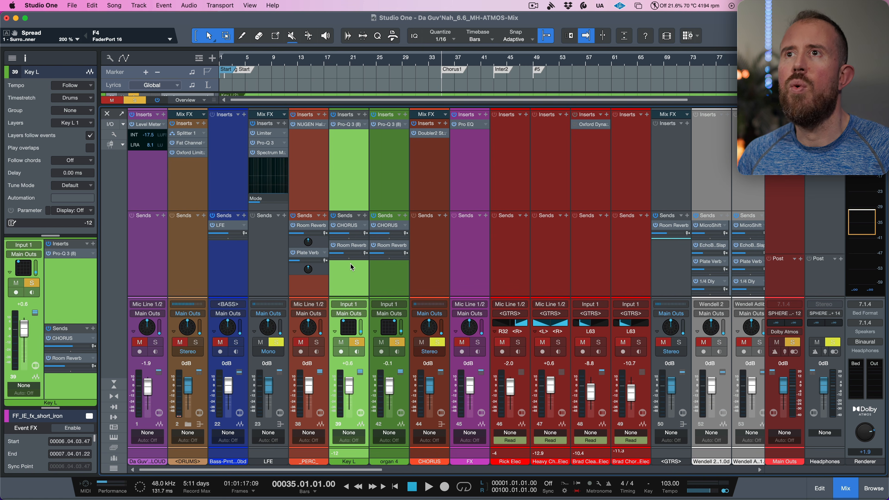
pyautogui.hscroll(2, 346, 268)
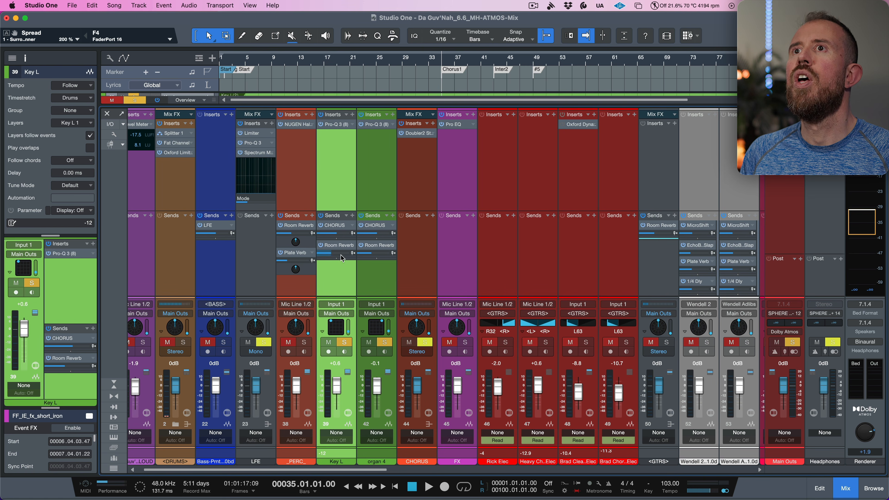
pyautogui.doubleClick(338, 247)
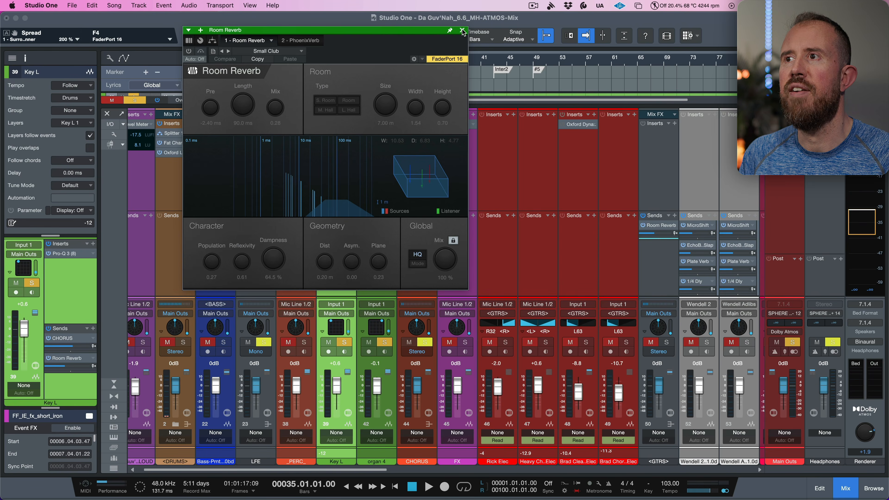
pyautogui.click(462, 30)
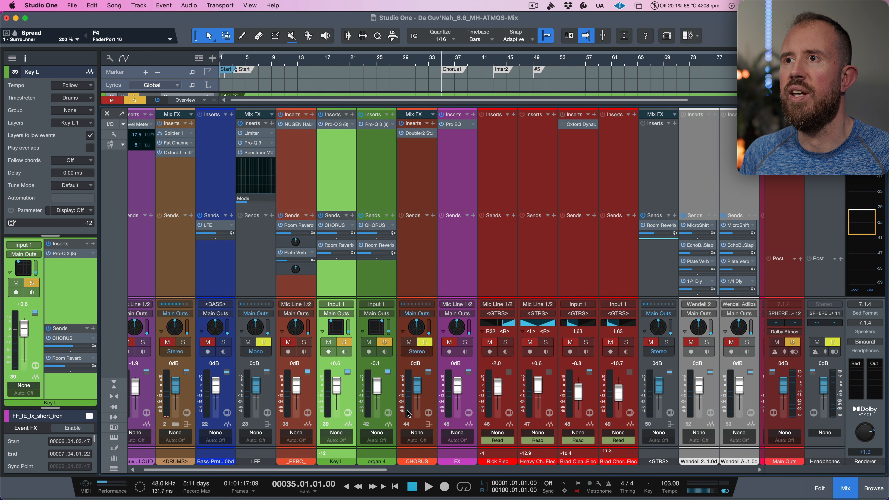
pyautogui.moveTo(364, 470); pyautogui.dragTo(743, 478)
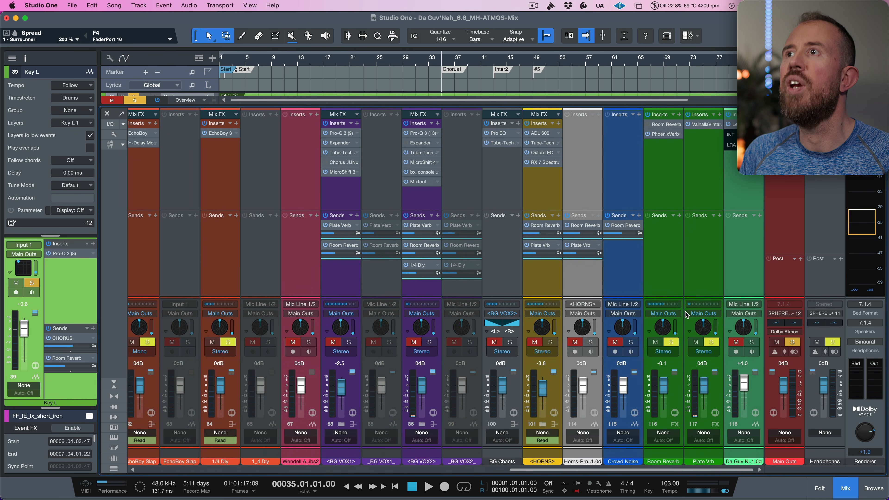
pyautogui.click(675, 259)
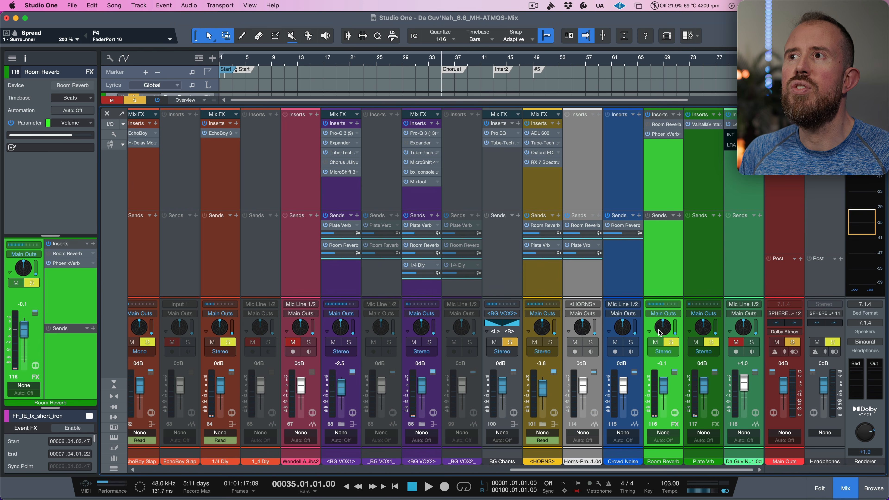
pyautogui.click(665, 352)
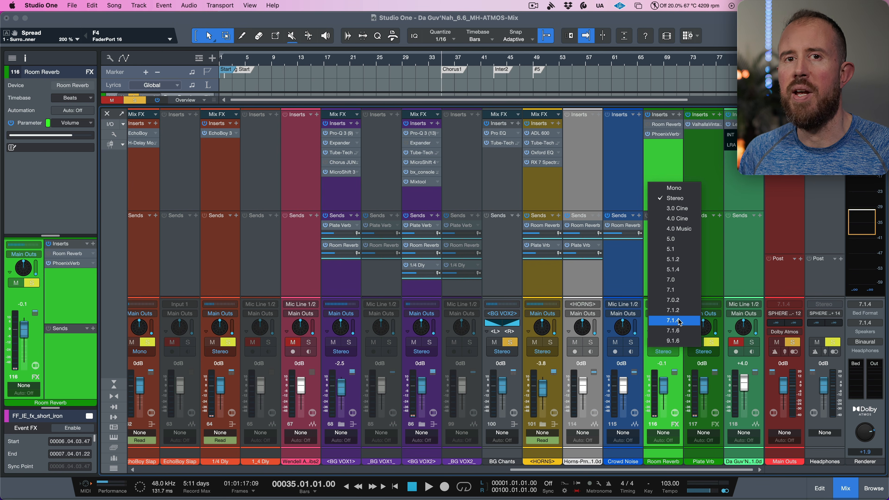
pyautogui.click(661, 163)
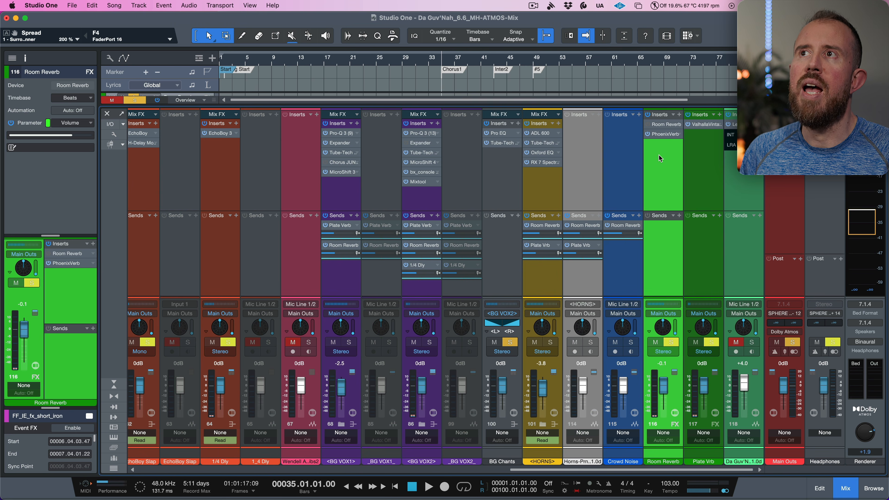
# - Open the Room Reverb bus's PhoenixVerb and remove the Room Reverb plug-in from the bus's inserts
pyautogui.click(662, 134)
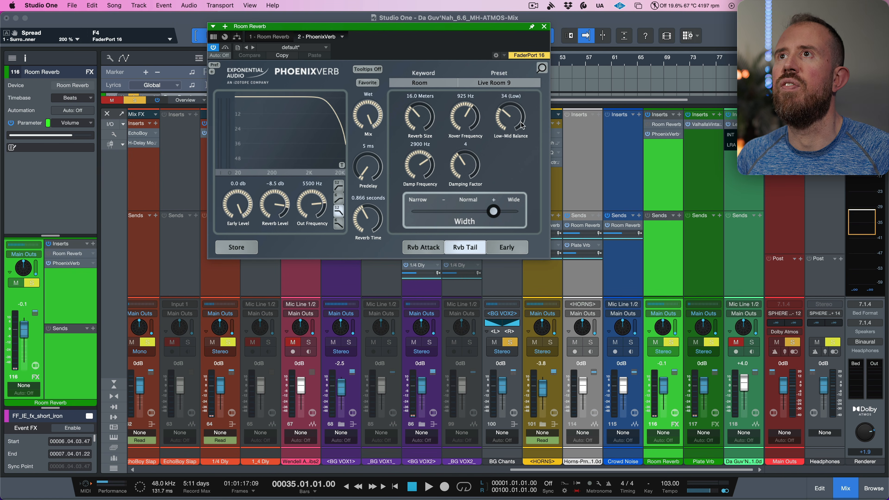
pyautogui.moveTo(660, 125); pyautogui.dragTo(624, 129)
pyautogui.moveTo(485, 26); pyautogui.dragTo(627, 109)
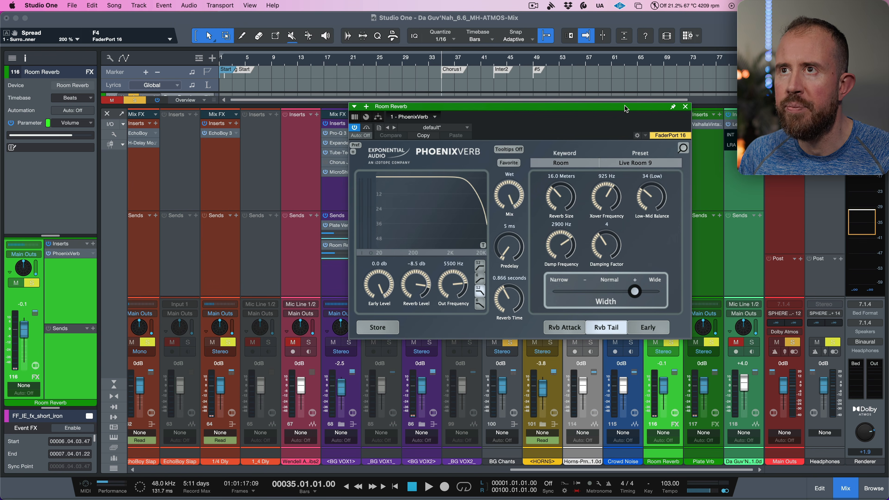
# - Close the reverb plug-in window, solo the Key L channel and briefly play the song to audition it
pyautogui.click(685, 107)
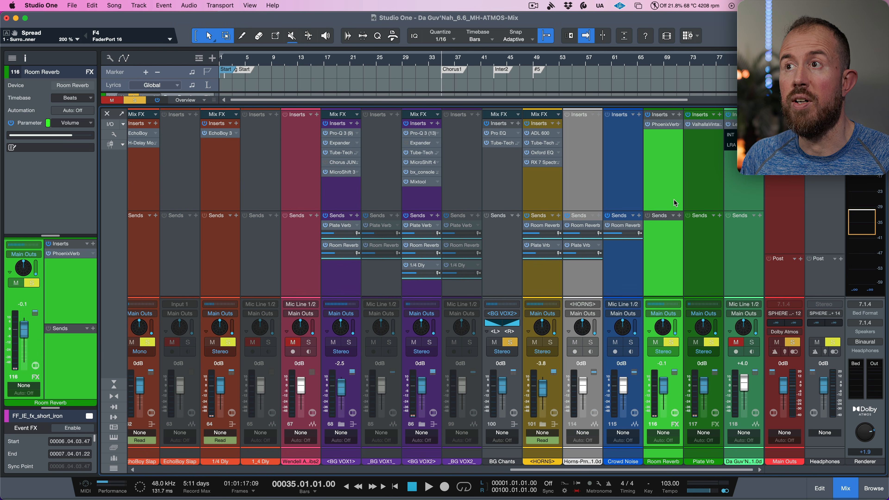
pyautogui.hscroll(-20, 323, 286)
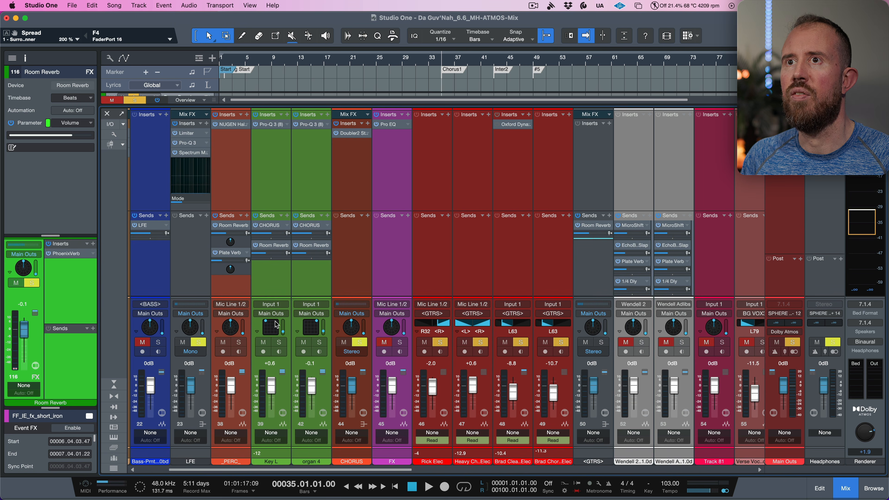
pyautogui.click(280, 343)
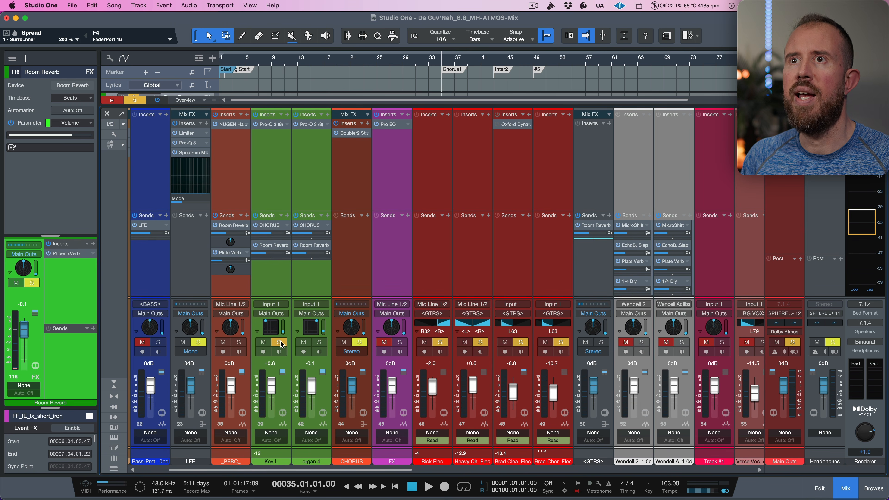
pyautogui.press('space')
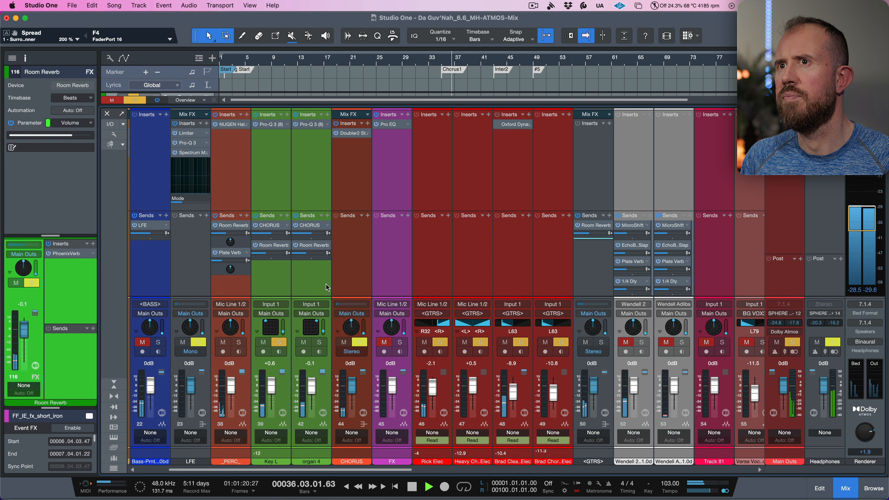
pyautogui.press('space')
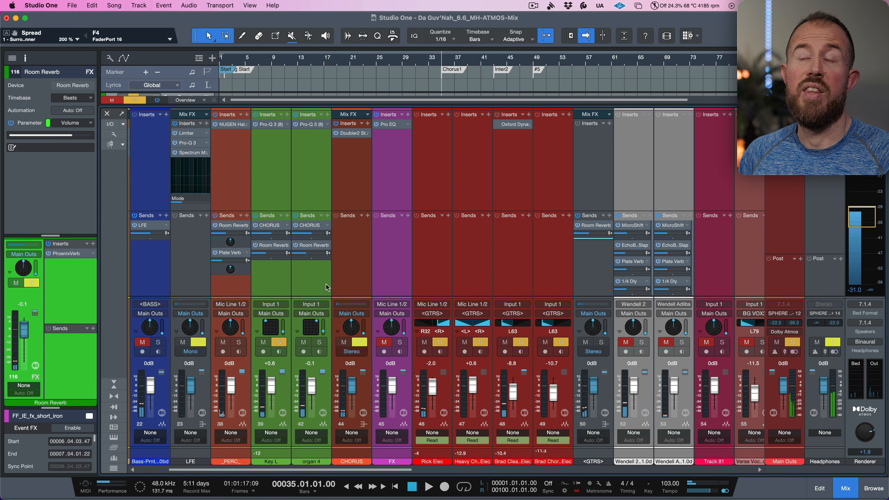
# - Change the Room Reverb bus's channel format from stereo to 4.0 Music
pyautogui.hscroll(10, 326, 285)
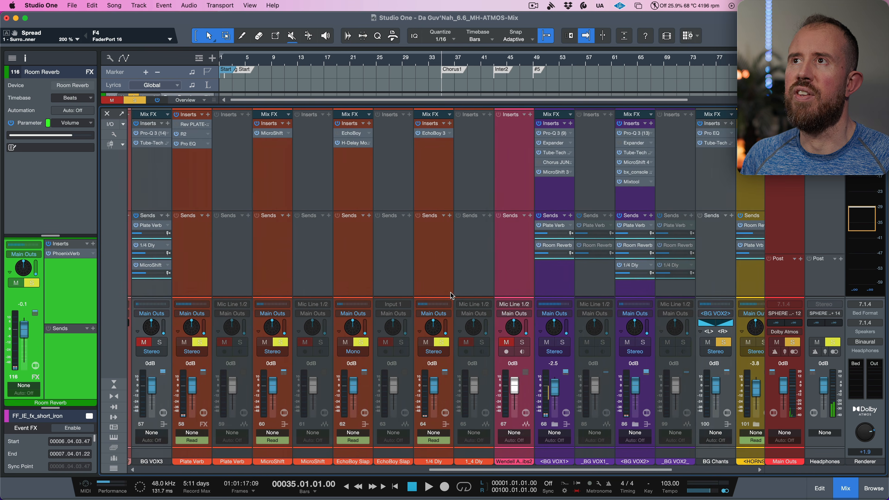
pyautogui.hscroll(1, 450, 296)
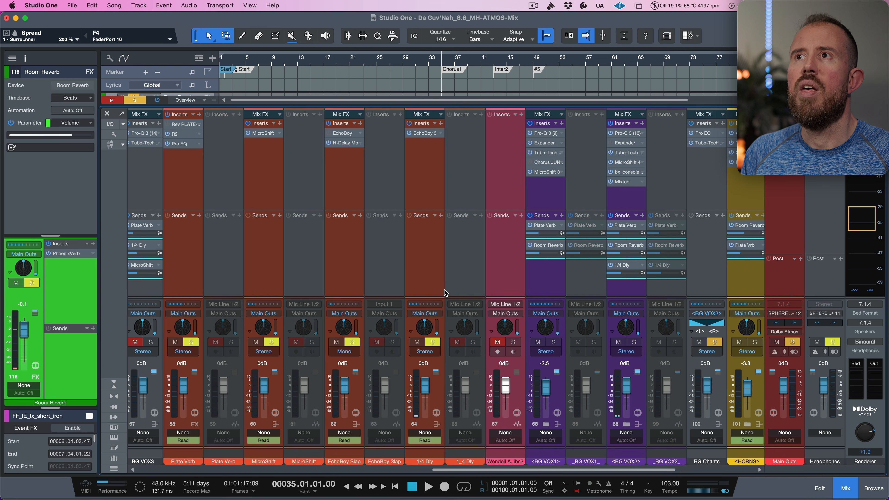
pyautogui.hscroll(10, 389, 261)
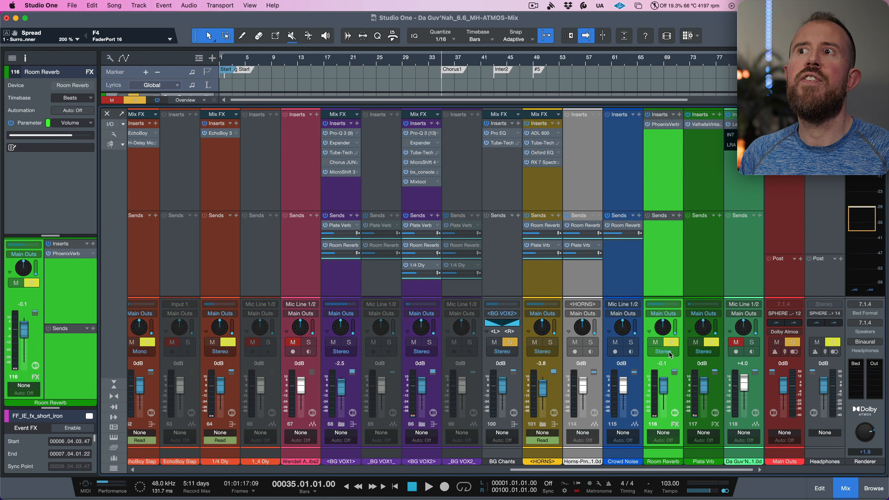
pyautogui.click(667, 352)
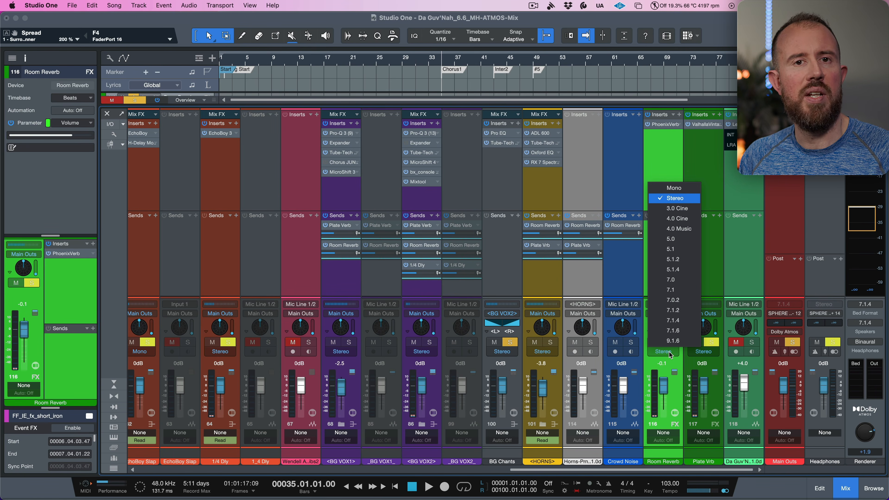
pyautogui.click(674, 229)
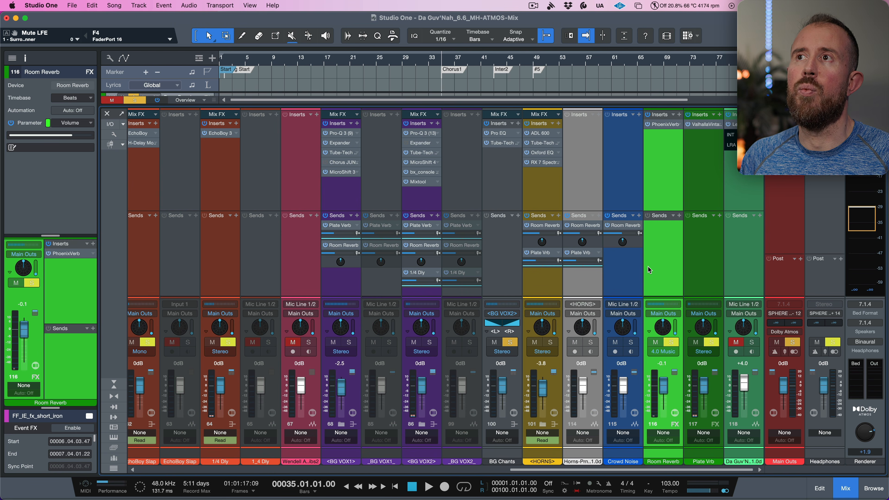
# - Duplicate the PhoenixVerb on the Room Reverb bus and inspect the first instance's channel routing
pyautogui.doubleClick(623, 242)
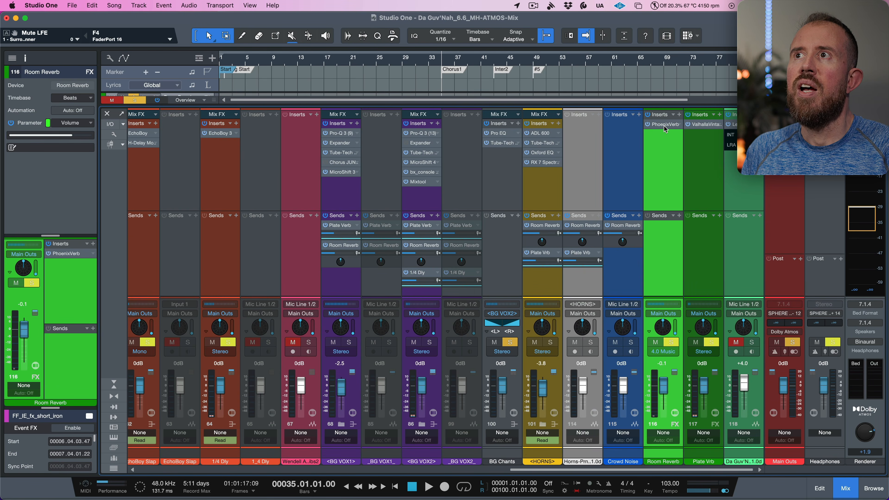
pyautogui.moveTo(664, 126); pyautogui.dragTo(665, 134)
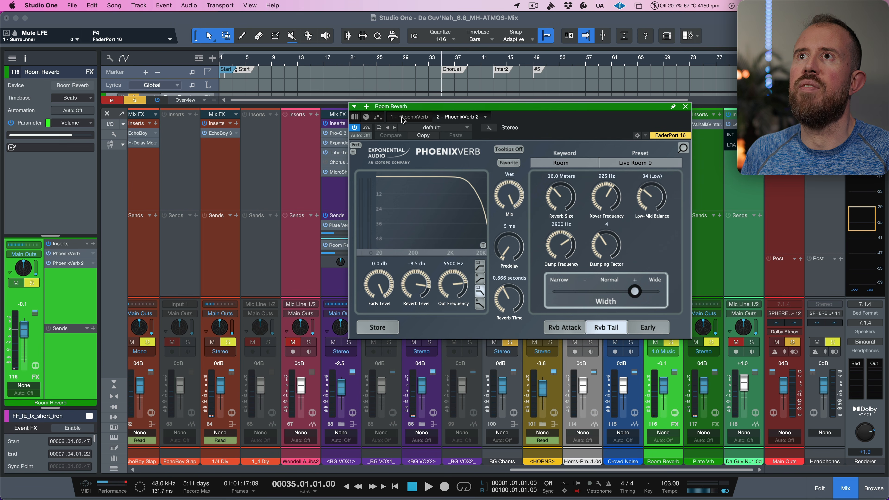
pyautogui.click(410, 115)
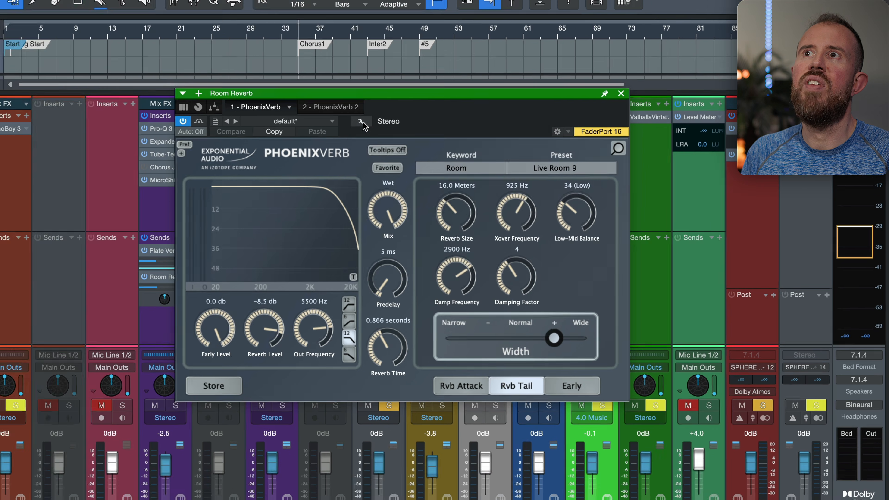
pyautogui.click(511, 130)
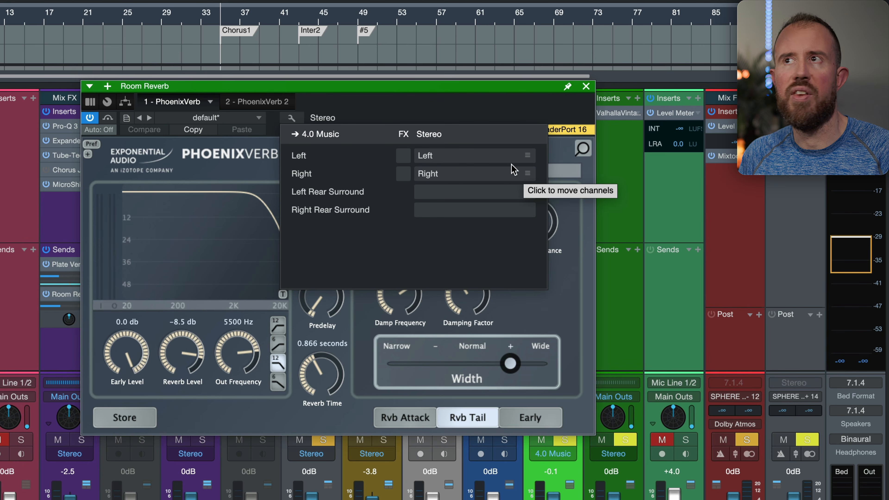
# - Route PhoenixVerb 2's left and right outputs to the Left and Right Rear Surround channels, then close the plug-in
pyautogui.click(258, 101)
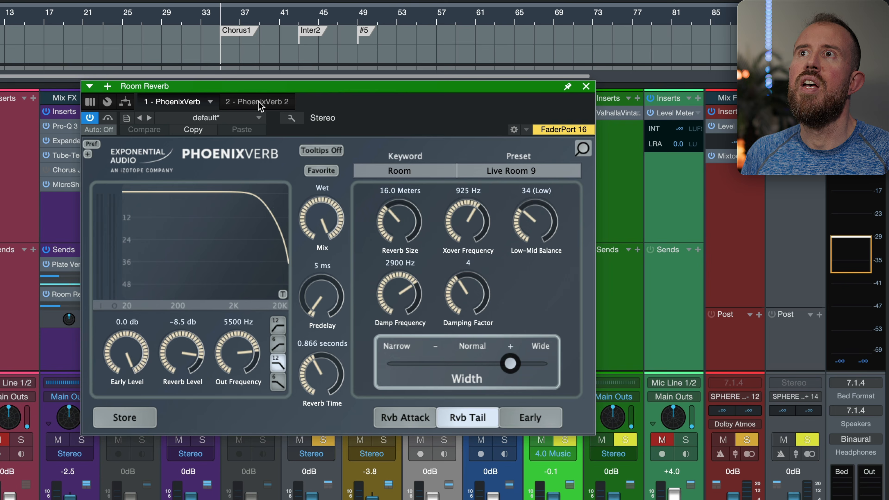
pyautogui.click(271, 104)
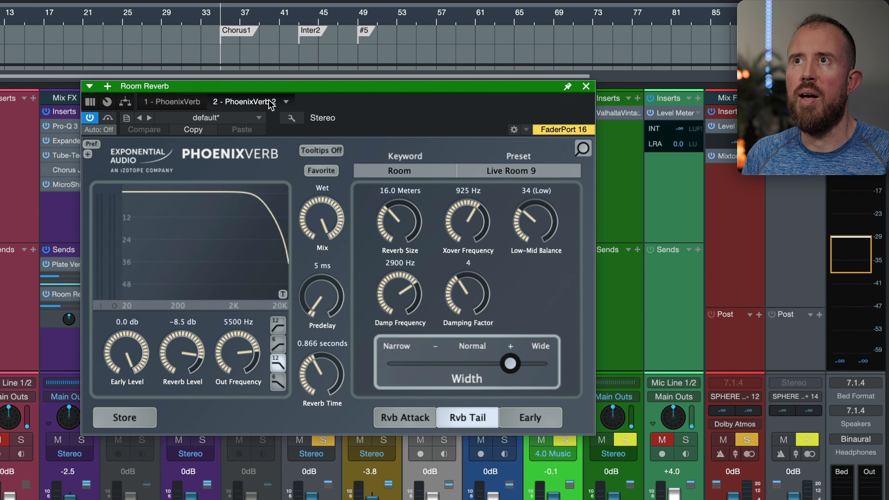
pyautogui.click(291, 119)
pyautogui.moveTo(529, 156); pyautogui.dragTo(521, 192)
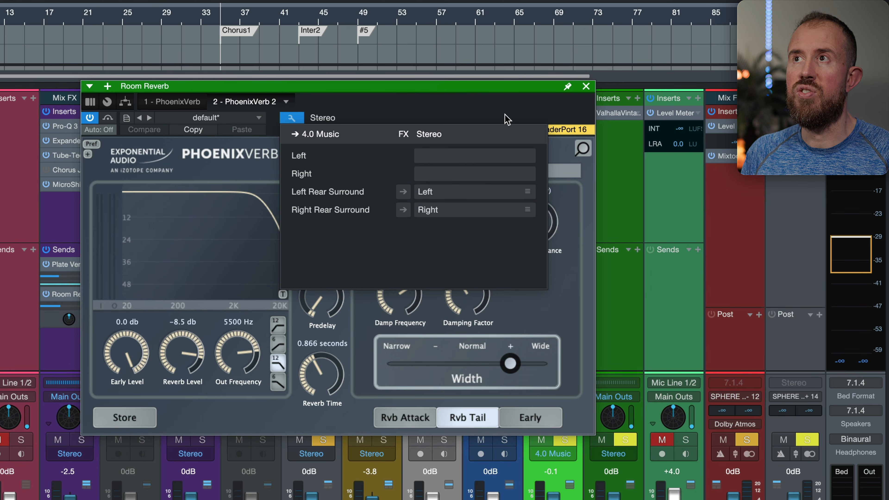
pyautogui.click(587, 86)
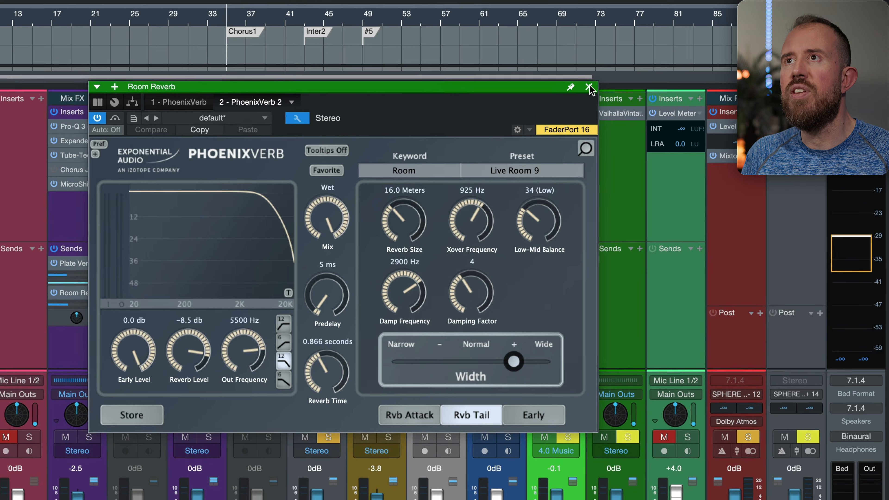
pyautogui.click(685, 106)
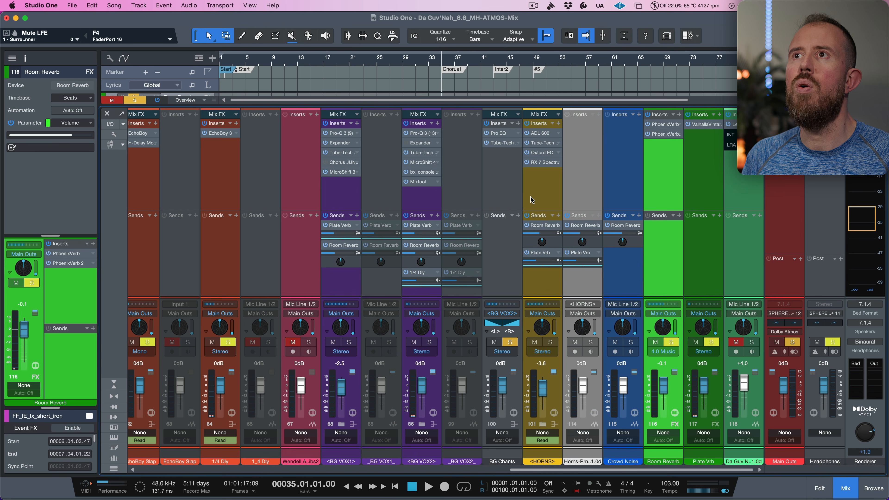
# - Add a second Room Reverb send to the Key L channel
pyautogui.hscroll(-10, 530, 192)
pyautogui.hscroll(-10, 530, 191)
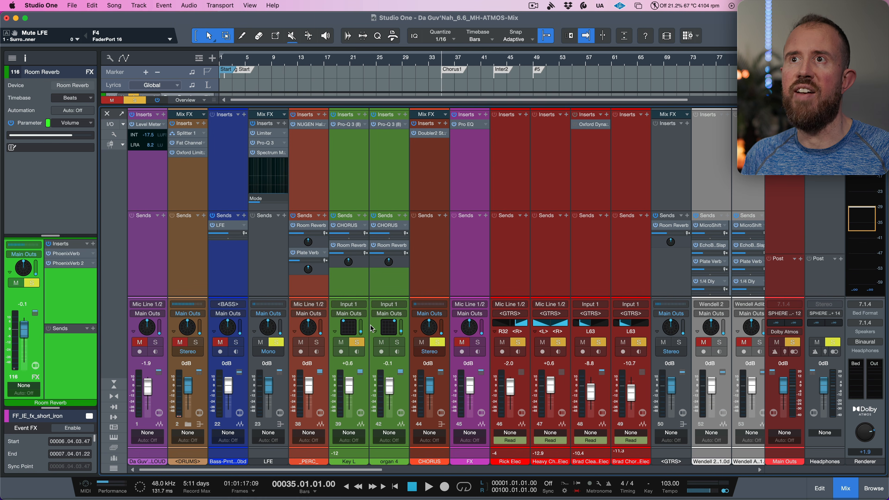
pyautogui.click(359, 296)
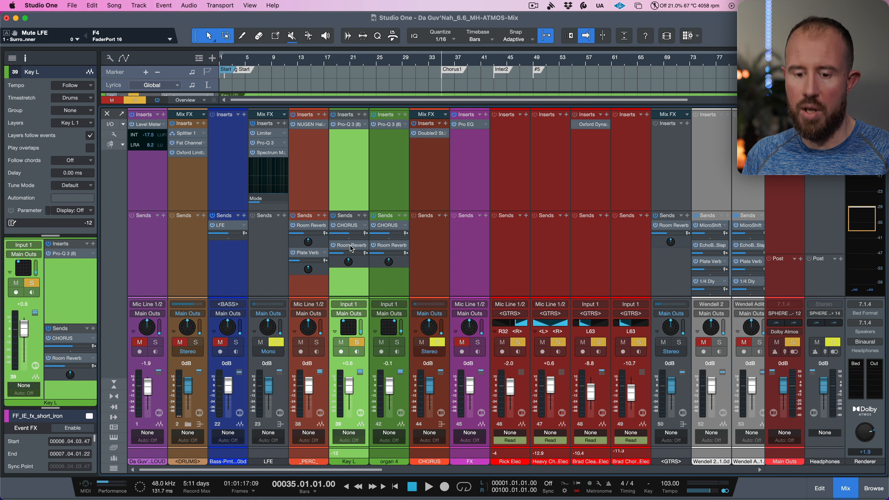
pyautogui.doubleClick(351, 266)
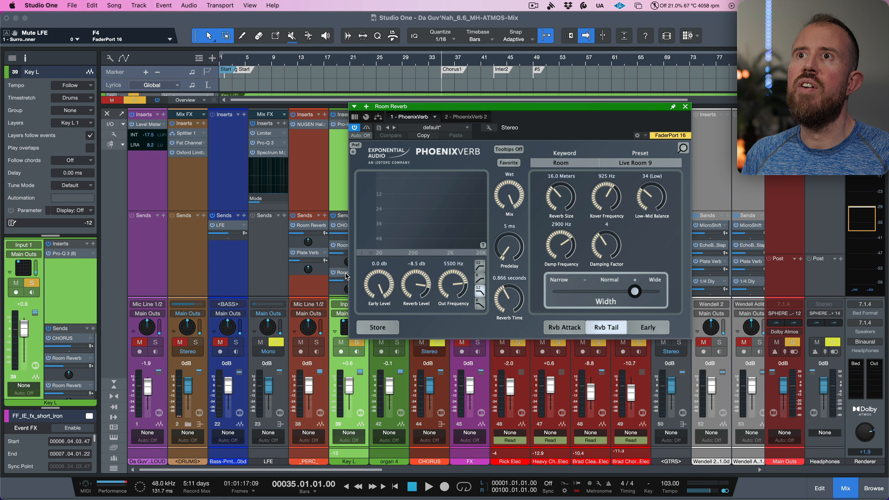
pyautogui.click(686, 107)
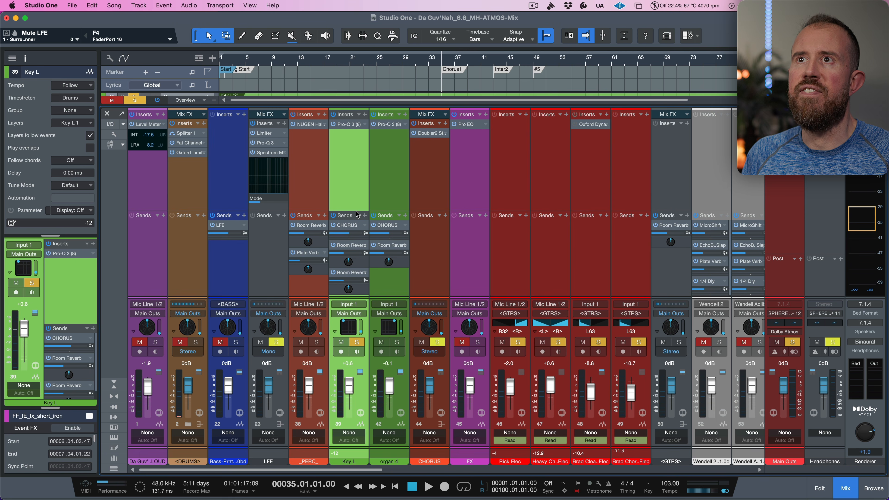
# - Inspect the CHORUS bus's surround panner and the reverb reached from Key L's first Room Reverb send
pyautogui.moveTo(357, 211); pyautogui.dragTo(356, 201)
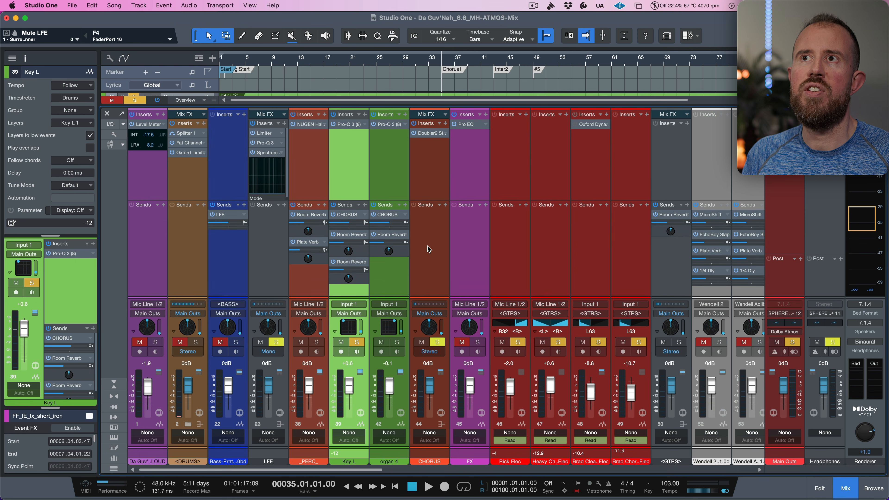
pyautogui.click(428, 247)
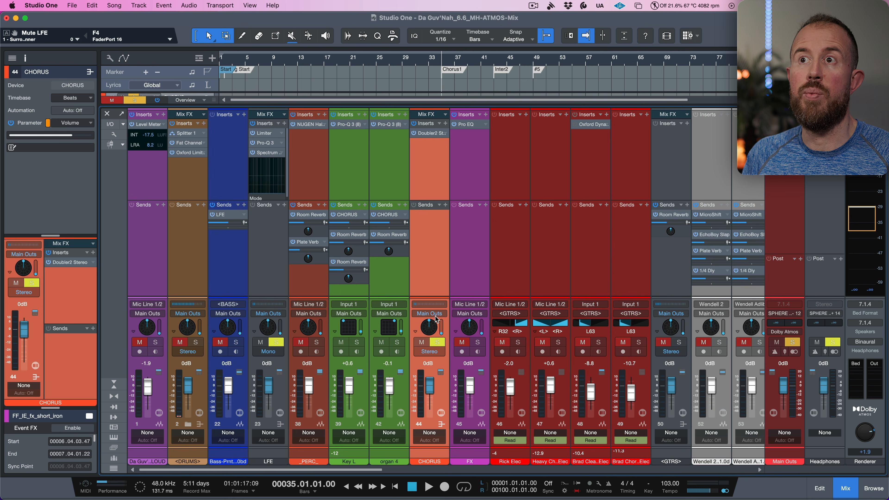
pyautogui.doubleClick(433, 332)
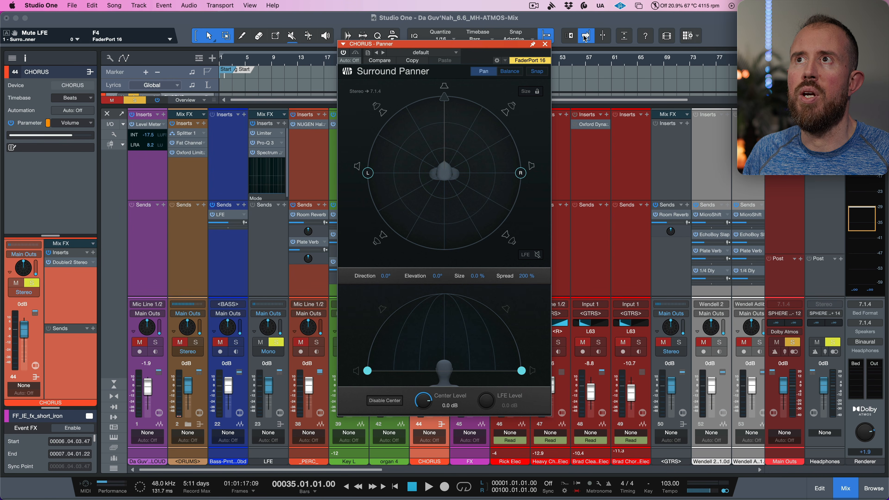
pyautogui.click(545, 45)
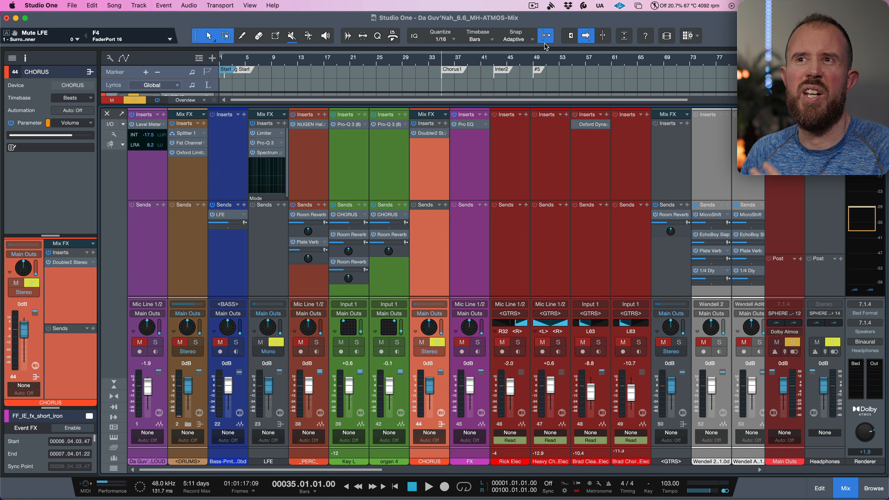
pyautogui.doubleClick(348, 235)
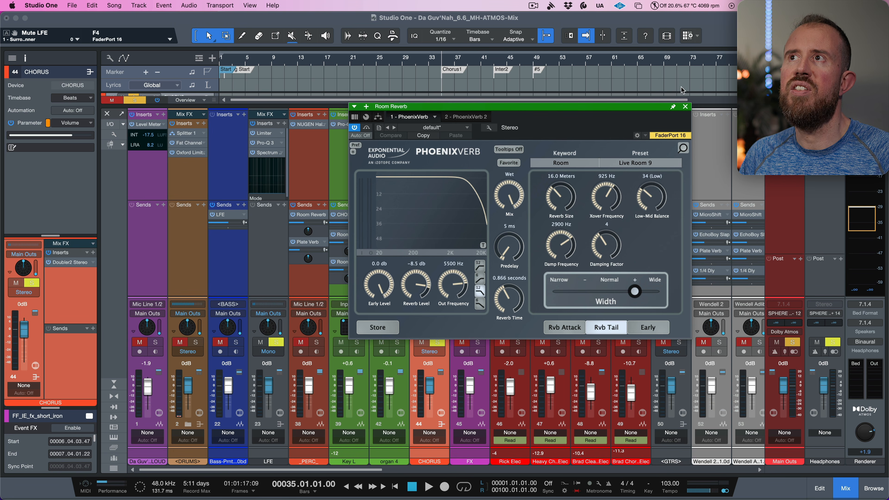
pyautogui.click(686, 106)
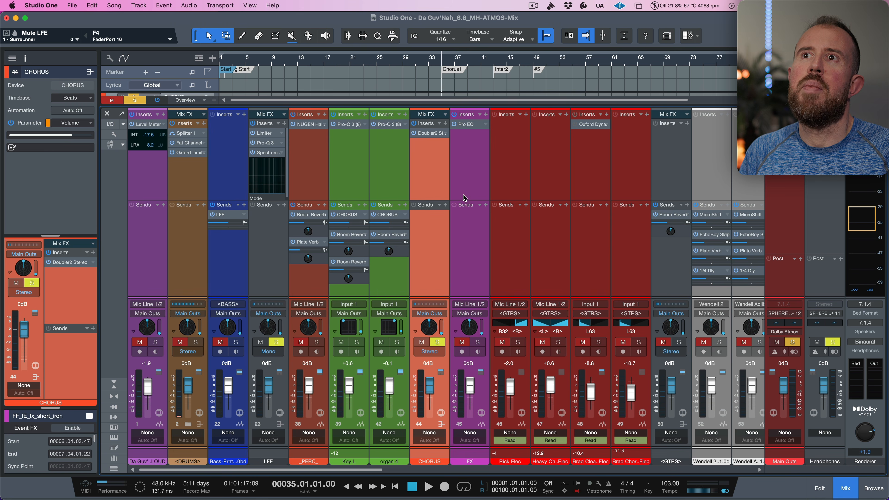
# - Set the panner direction of Key L's second Room Reverb send to -180°
pyautogui.click(348, 280)
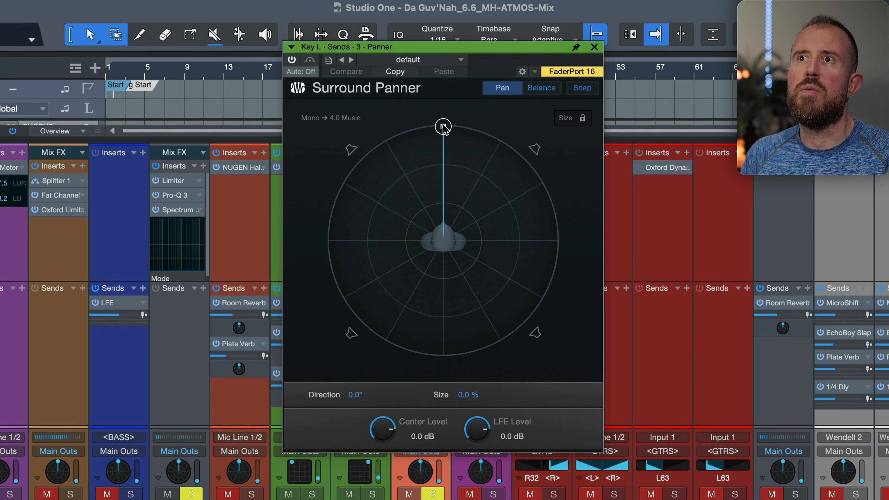
pyautogui.doubleClick(355, 395)
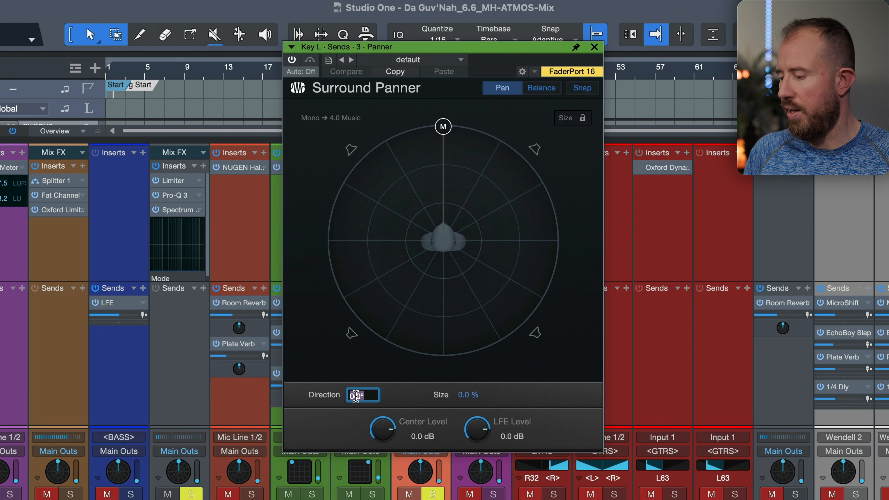
pyautogui.write('-180')
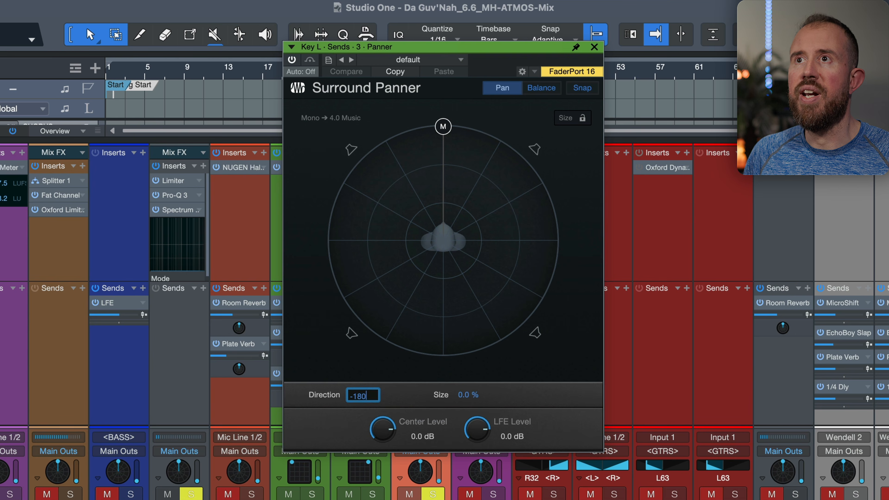
pyautogui.press('Return')
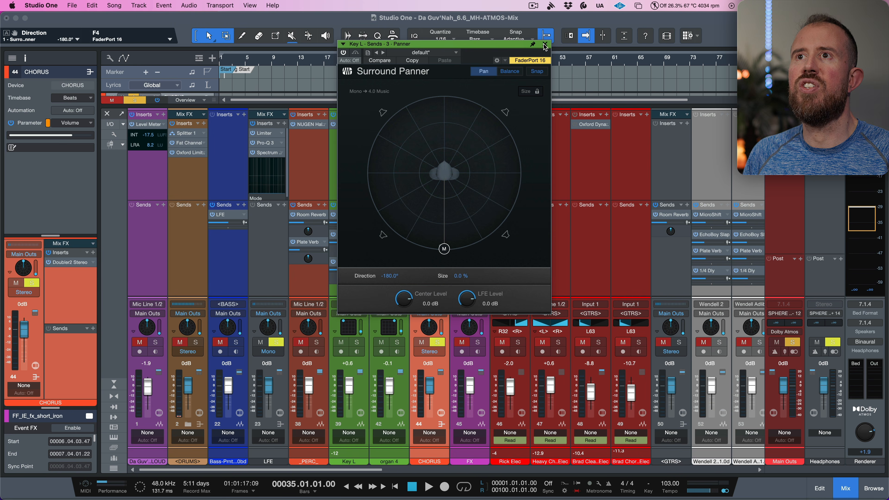
pyautogui.click(544, 45)
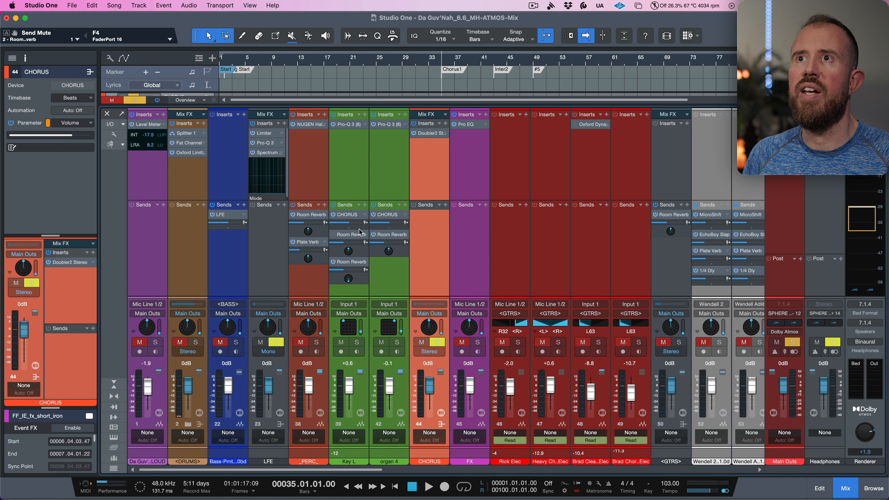
pyautogui.hscroll(15, 524, 260)
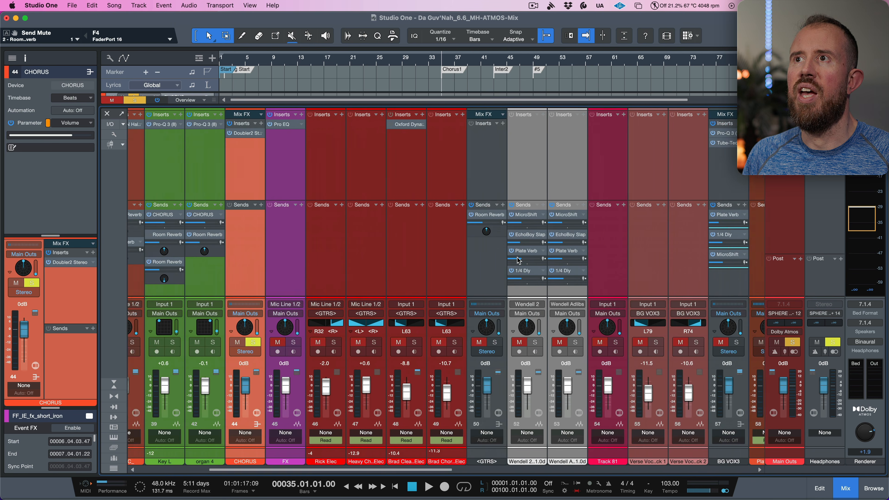
# - Inspect the output channel routing of PhoenixVerb 2 on the Room Reverb bus during playback
pyautogui.hscroll(1, 634, 261)
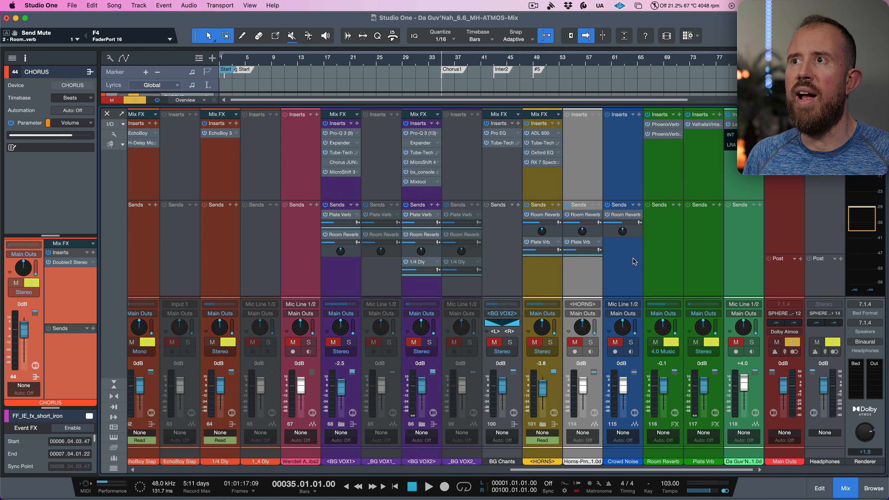
pyautogui.press('space')
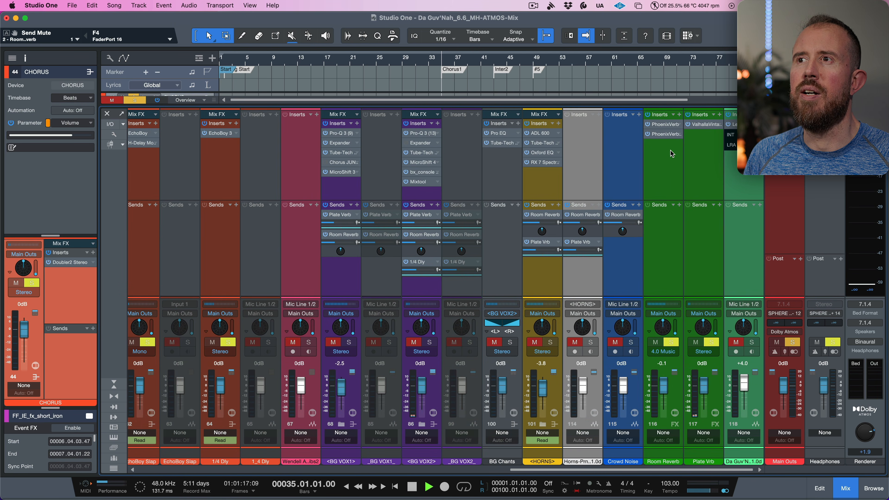
pyautogui.press('space')
pyautogui.click(671, 136)
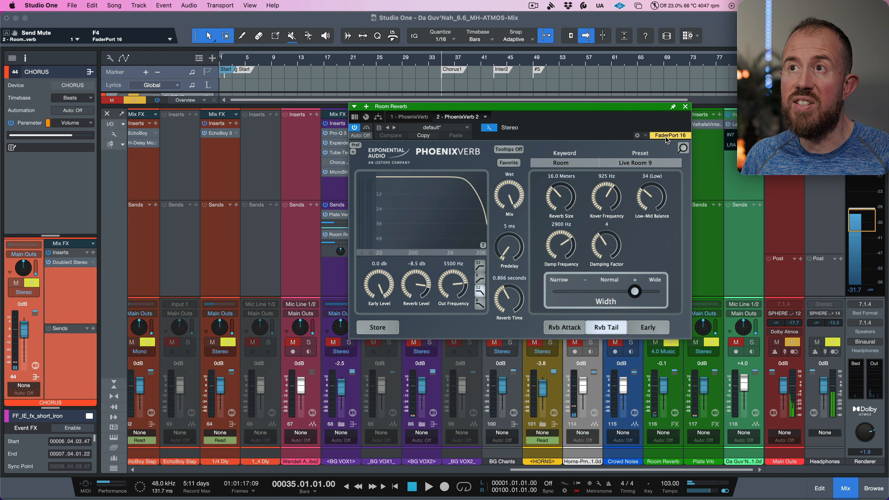
pyautogui.click(488, 128)
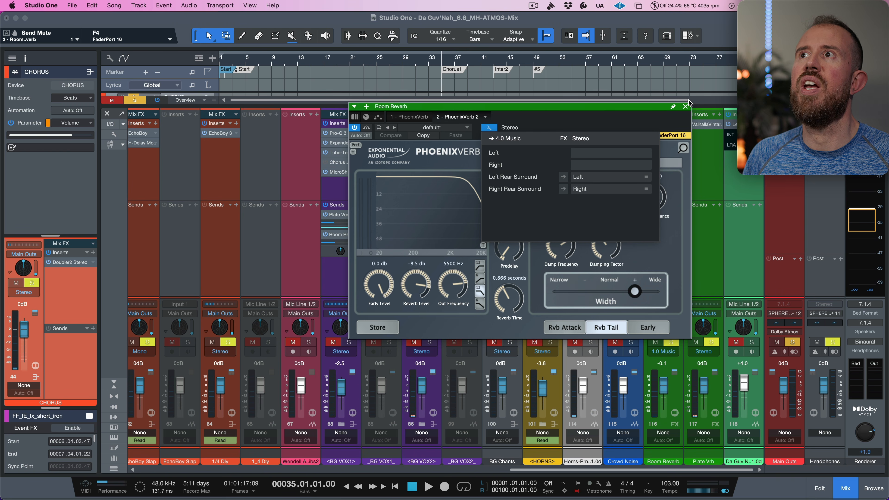
pyautogui.click(685, 106)
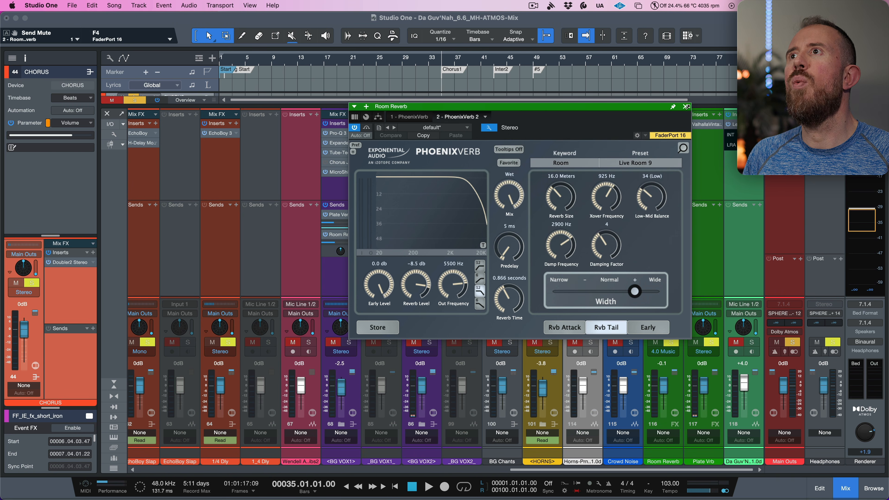
pyautogui.click(686, 106)
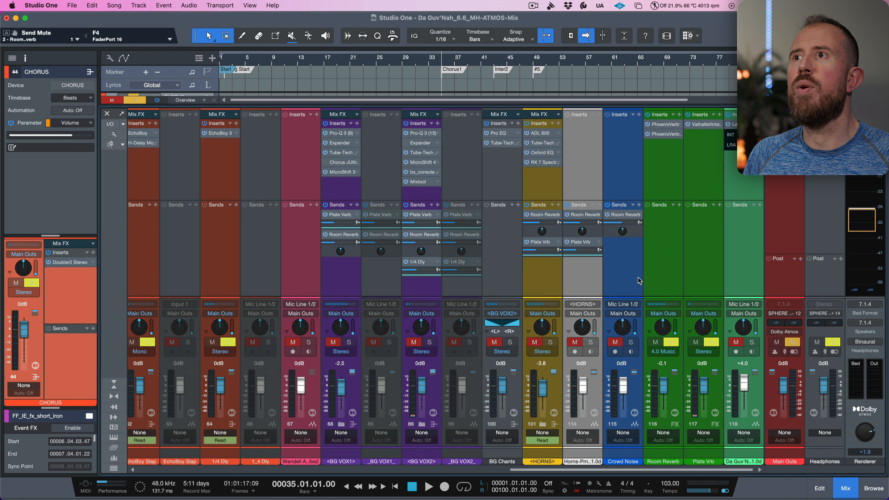
# - Solo the Key L channel and play back the song to hear its reverb sends
pyautogui.hscroll(-10, 638, 277)
pyautogui.hscroll(-2, 617, 283)
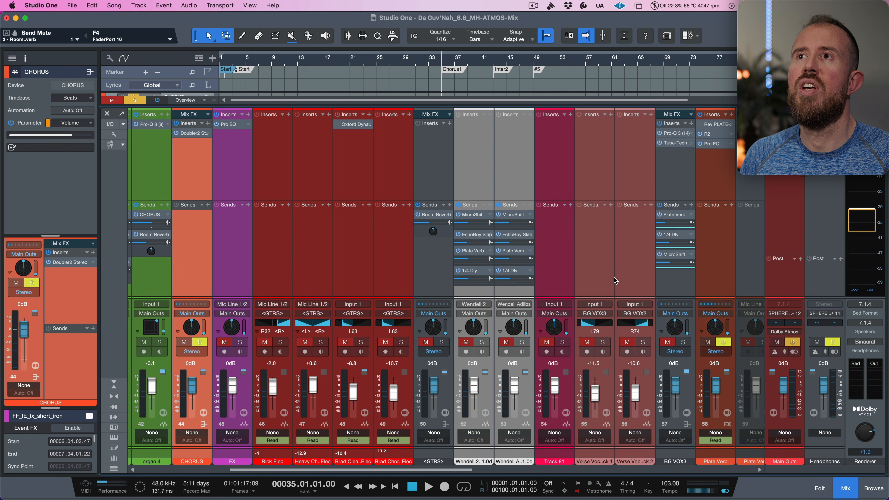
pyautogui.hscroll(-4, 614, 279)
pyautogui.hscroll(-9, 312, 273)
pyautogui.hscroll(-3, 312, 273)
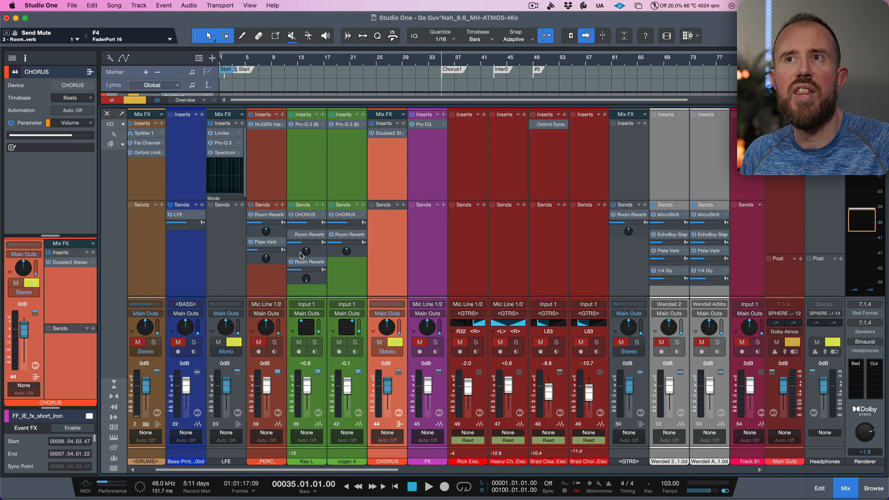
pyautogui.click(293, 235)
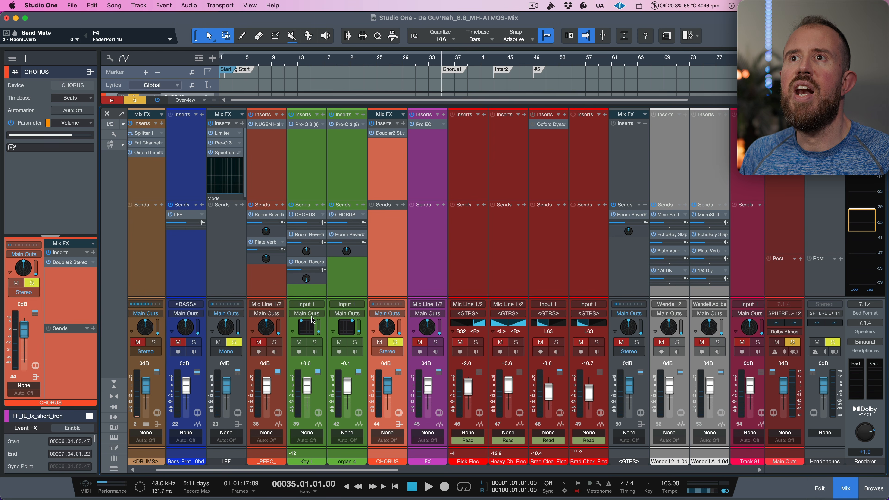
pyautogui.click(316, 343)
pyautogui.press('space')
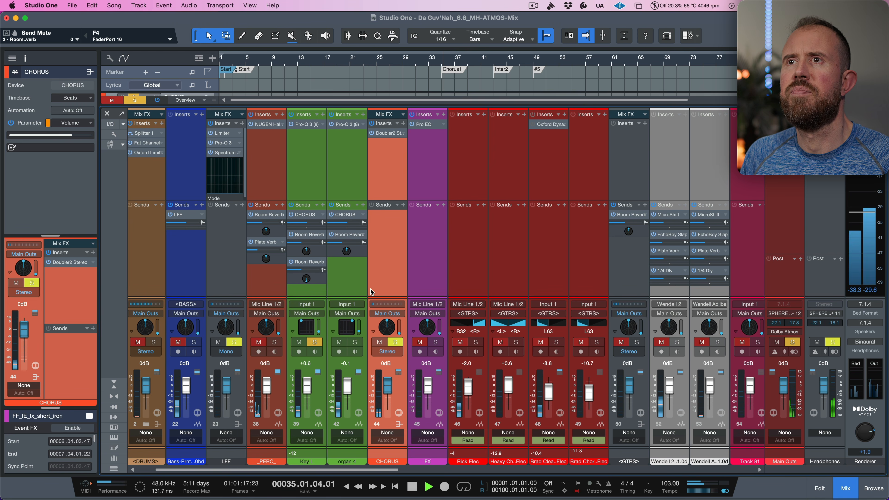
pyautogui.press('space')
# - Insert a Mixtool plug-in after the PhoenixVerbs on the Room Reverb bus
pyautogui.hscroll(15, 344, 301)
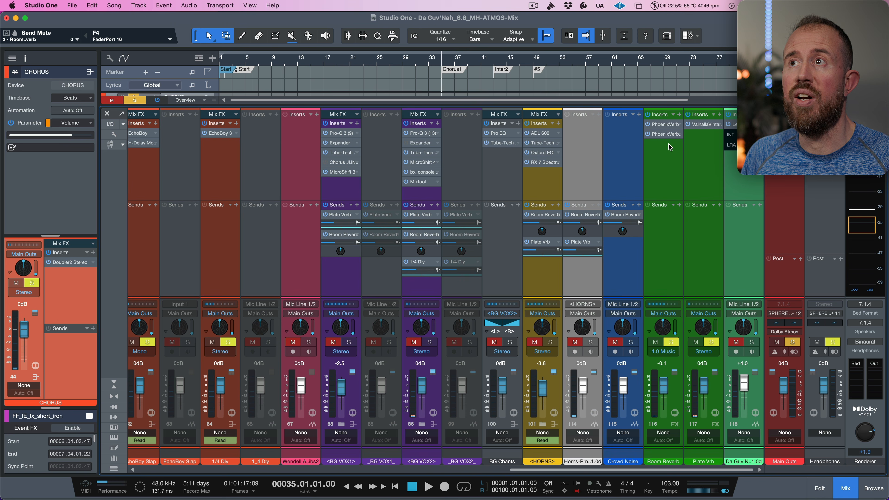
pyautogui.click(679, 116)
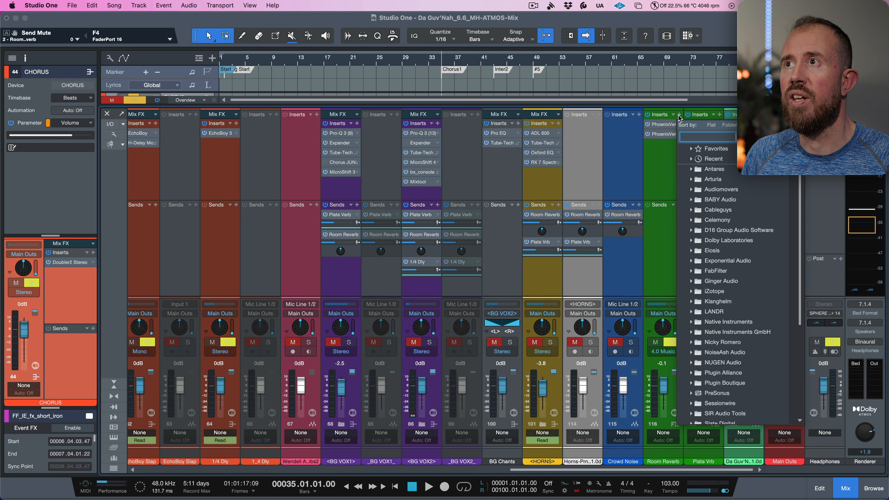
pyautogui.write('mixtool')
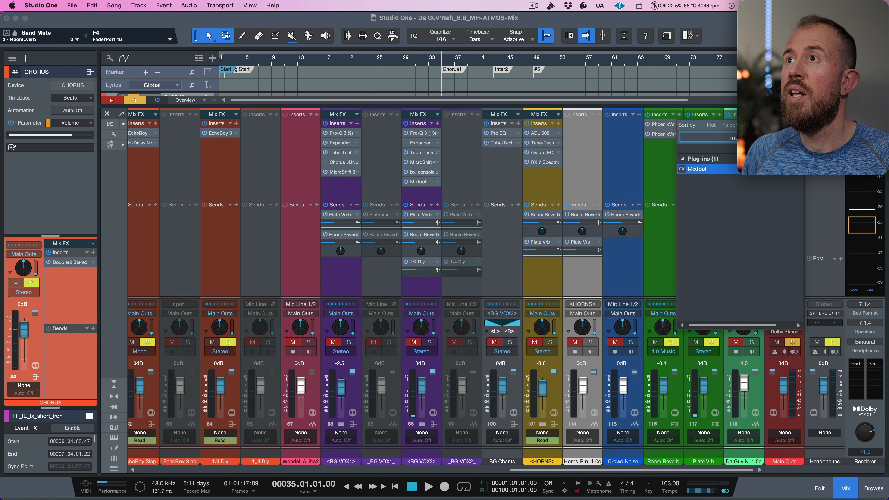
pyautogui.click(702, 170)
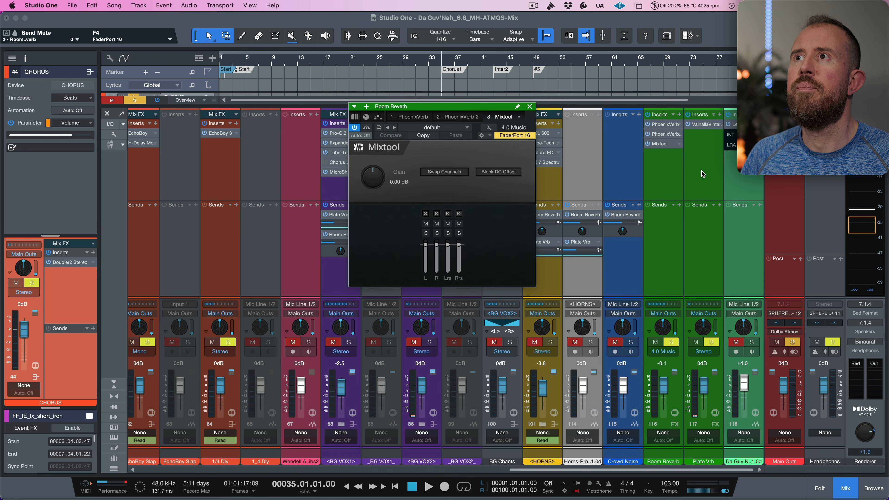
# - Mute Mixtool's L and R channels and raise the Room Reverb fader to +10 dB while playing back
pyautogui.click(436, 223)
pyautogui.click(427, 224)
pyautogui.press('space')
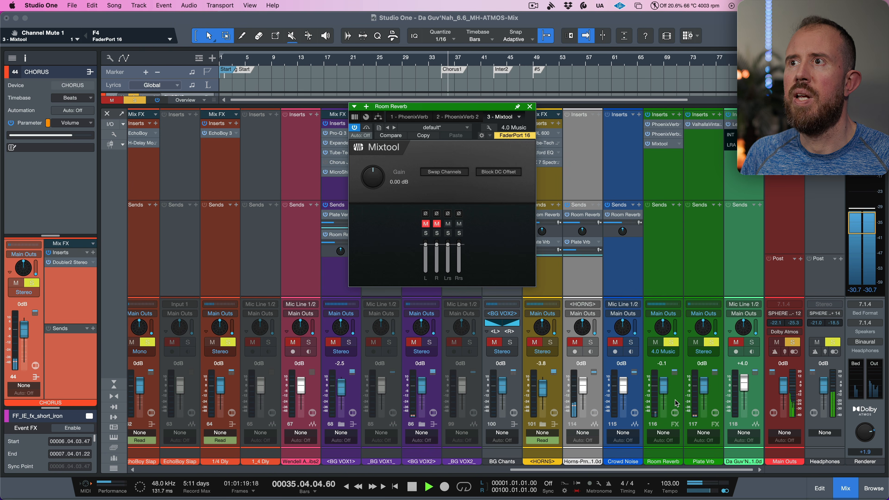
pyautogui.moveTo(662, 389); pyautogui.dragTo(662, 378)
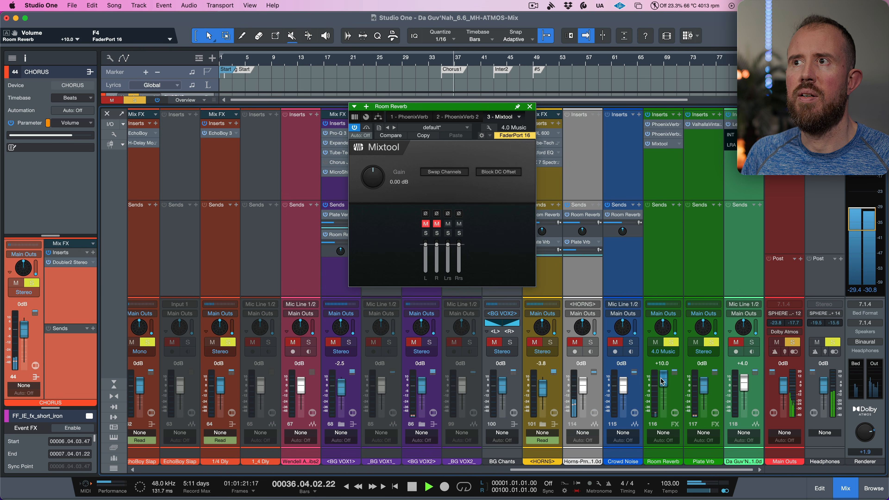
pyautogui.press('space')
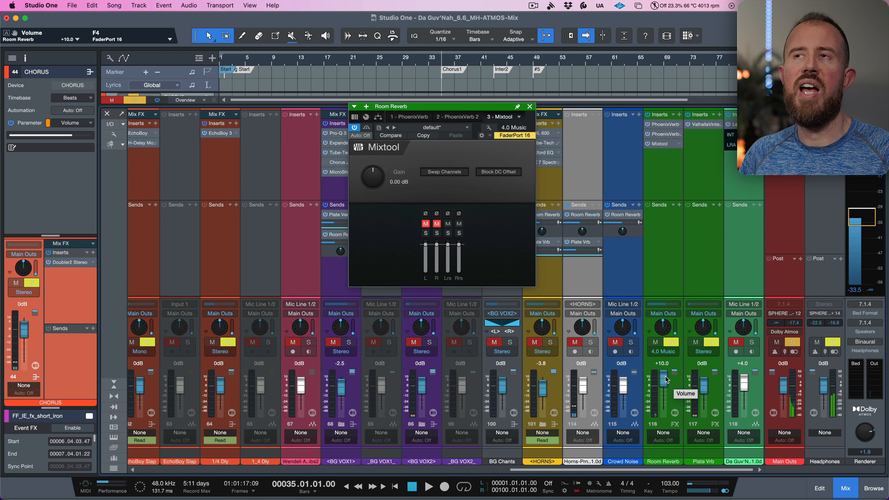
# - Reset the Room Reverb fader, unmute Mixtool's L and R channels, and close the plug-in window
pyautogui.keyDown('alt'); pyautogui.click(667, 380); pyautogui.keyUp('alt')
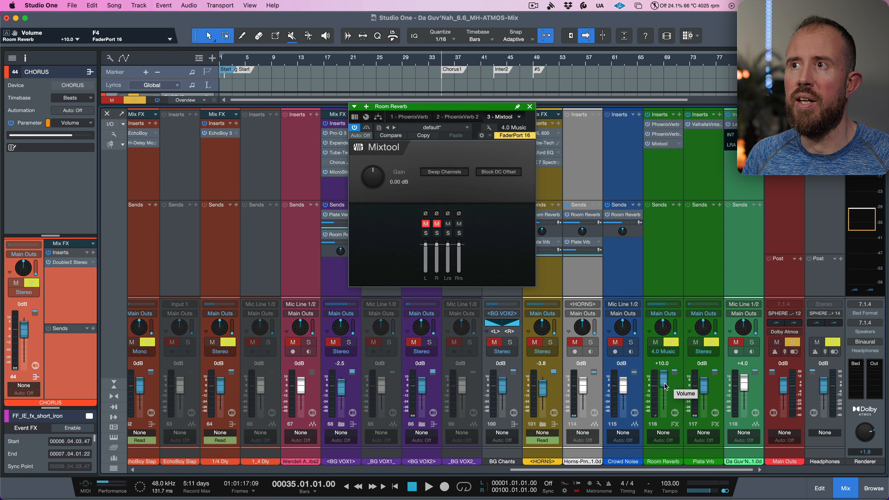
pyautogui.click(436, 224)
pyautogui.click(426, 223)
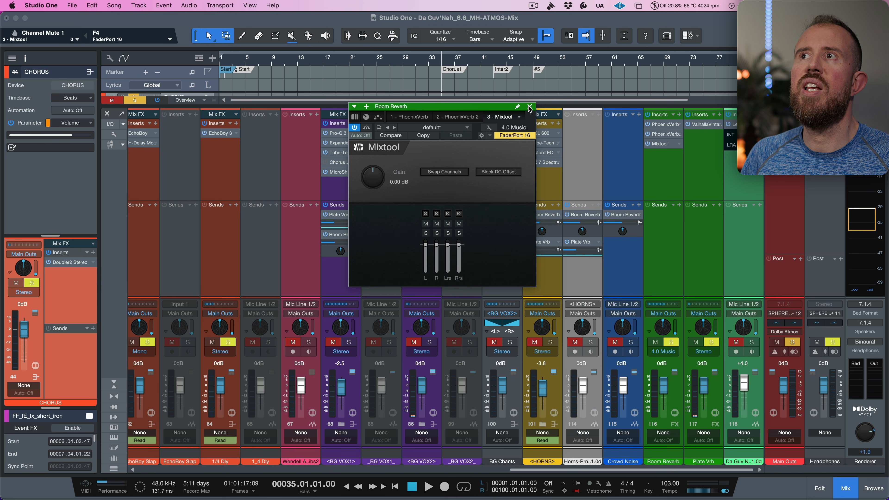
pyautogui.click(530, 107)
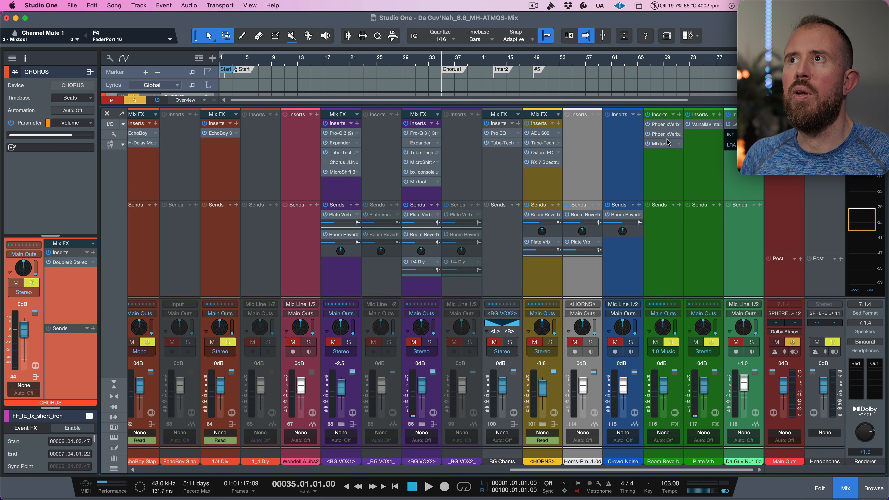
# - Check PhoenixVerb 2's rear-surround output routing again on the Room Reverb bus
pyautogui.click(665, 125)
pyautogui.click(472, 118)
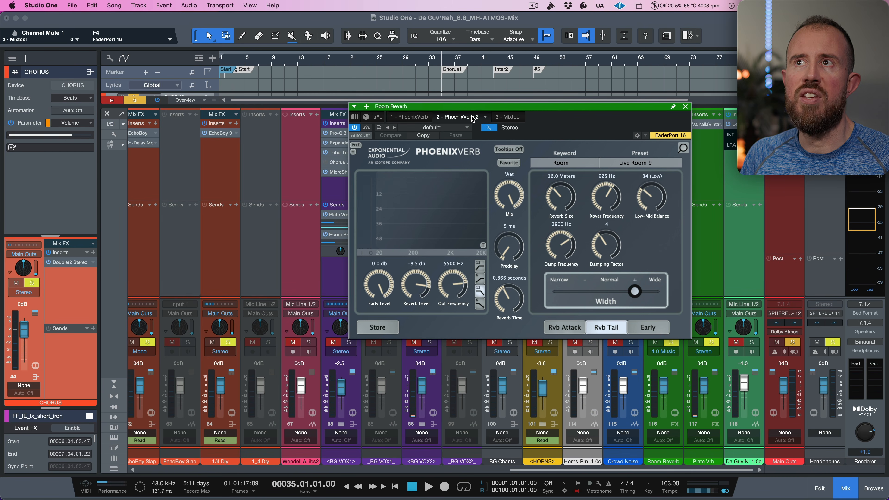
pyautogui.click(489, 128)
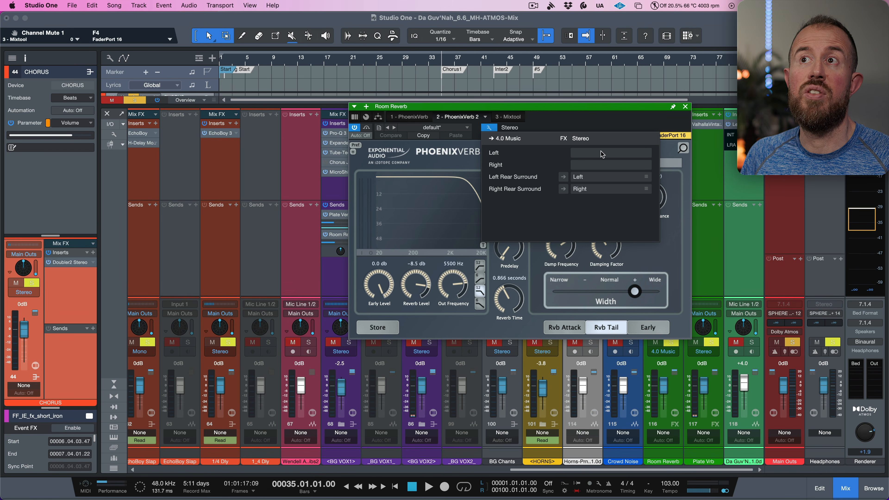
pyautogui.click(577, 119)
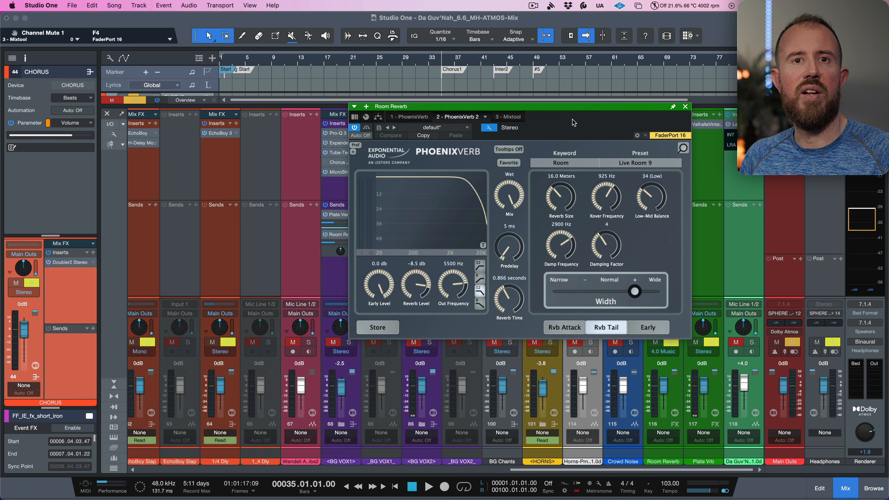
pyautogui.click(685, 107)
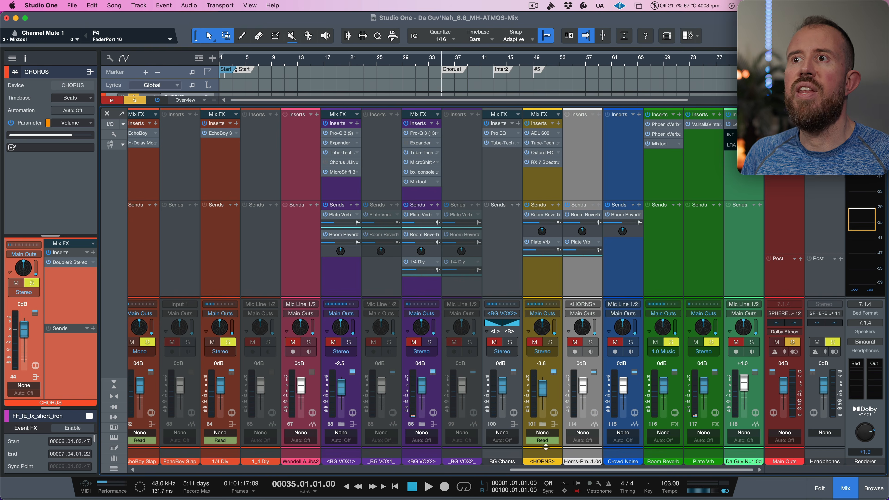
# - Reset the direction of Key L's second Room Reverb send panner to -180° and close the panner
pyautogui.moveTo(570, 471); pyautogui.dragTo(204, 452)
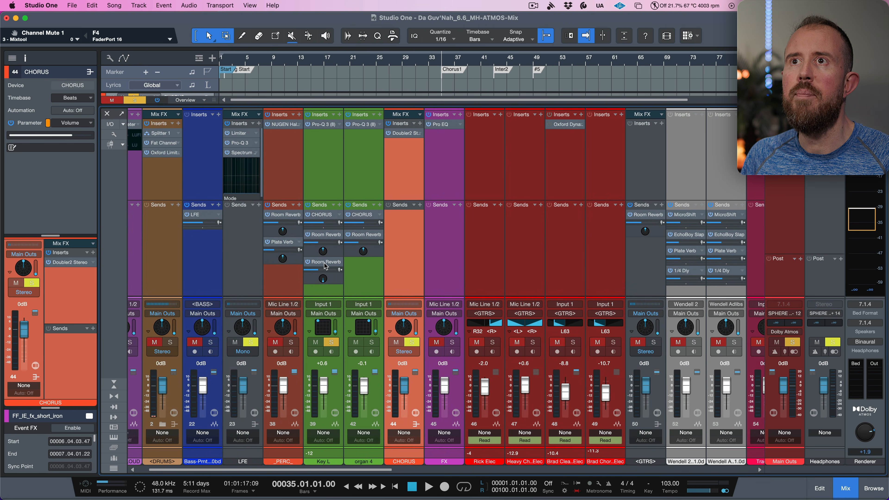
pyautogui.doubleClick(317, 262)
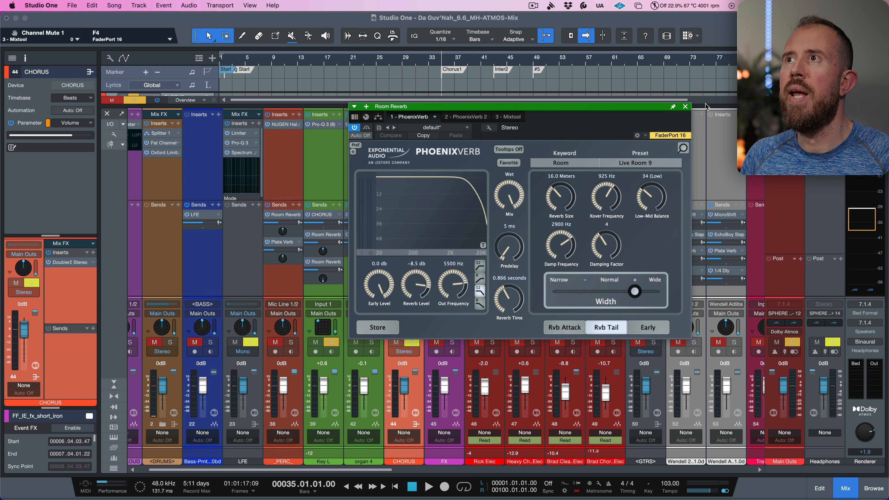
pyautogui.click(685, 107)
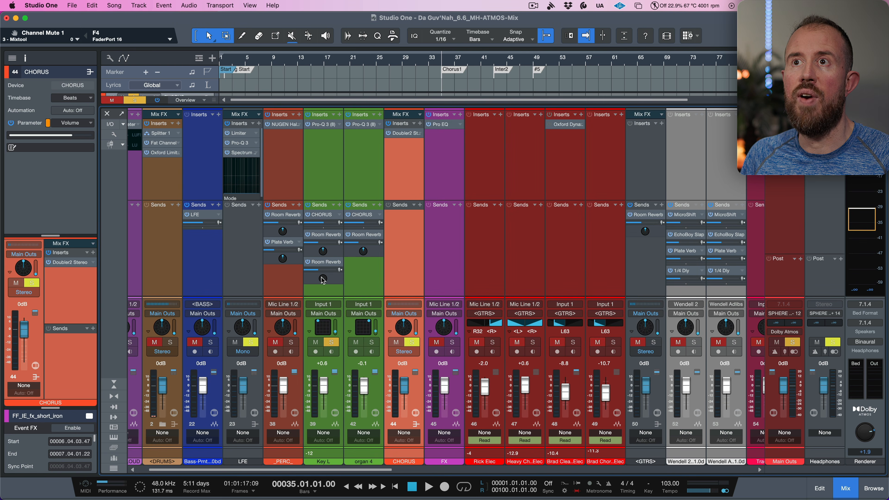
pyautogui.doubleClick(327, 263)
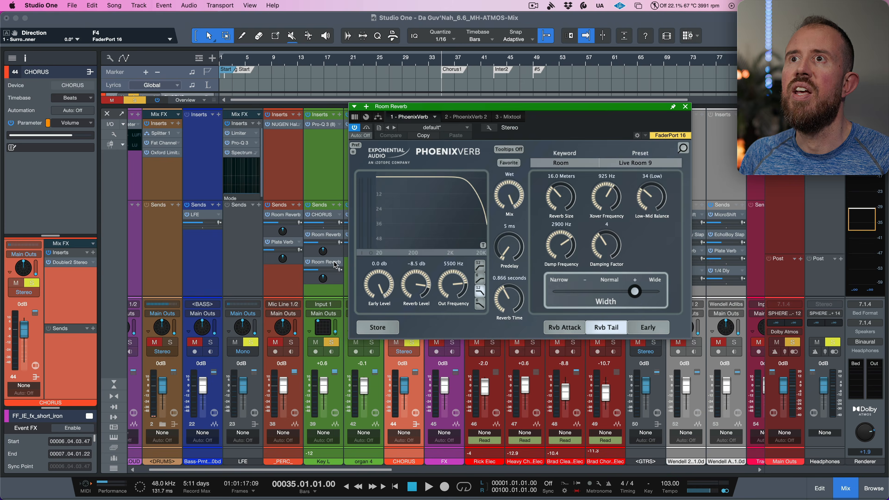
pyautogui.click(685, 106)
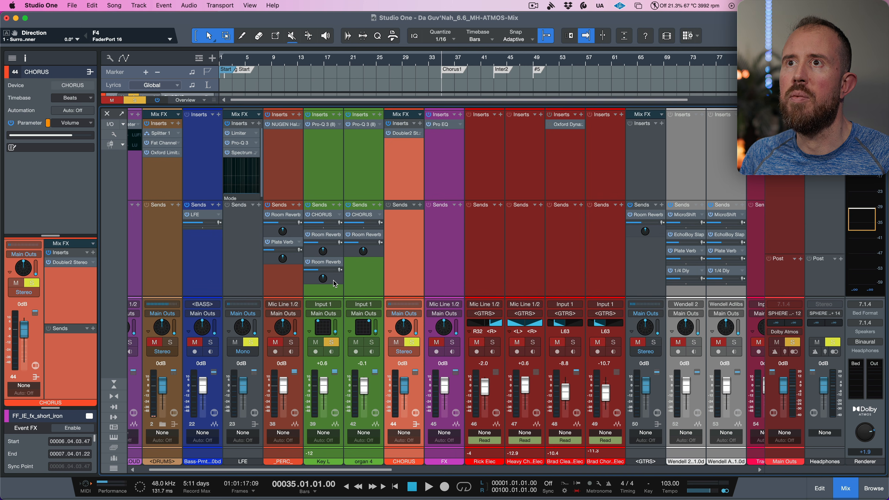
pyautogui.click(324, 279)
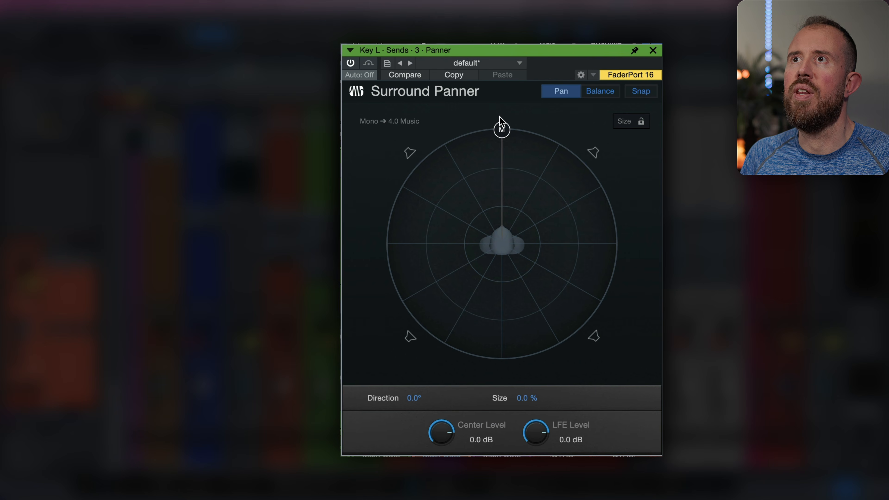
pyautogui.moveTo(500, 126); pyautogui.dragTo(488, 399)
pyautogui.click(424, 398)
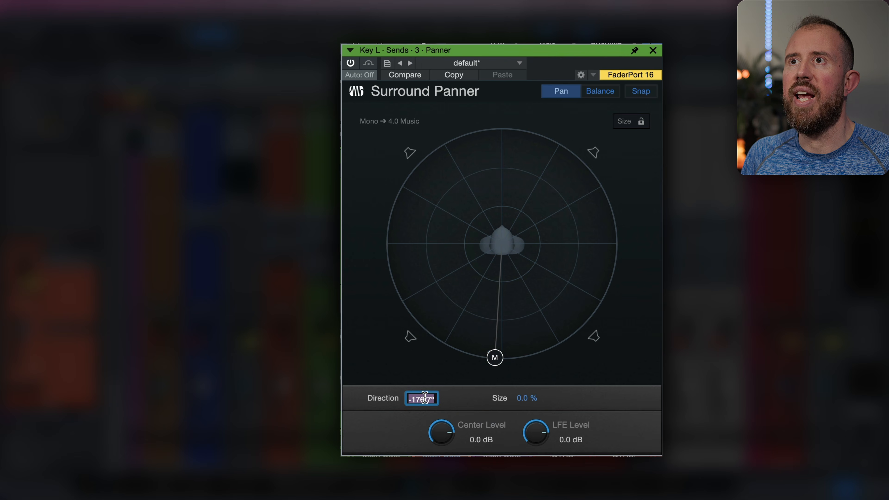
pyautogui.write('-180')
pyautogui.press('Return')
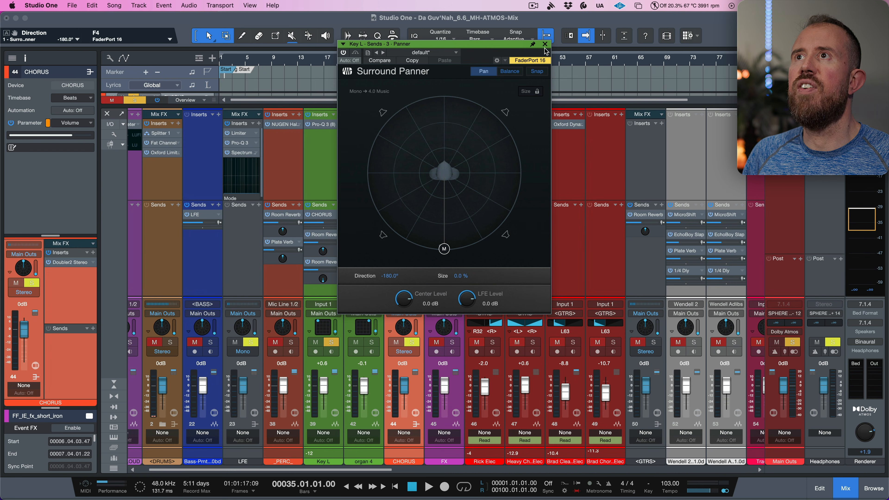
pyautogui.click(546, 44)
# - Solo the organ 4 channel and play back the keyboard parts
pyautogui.moveTo(332, 264); pyautogui.dragTo(357, 265)
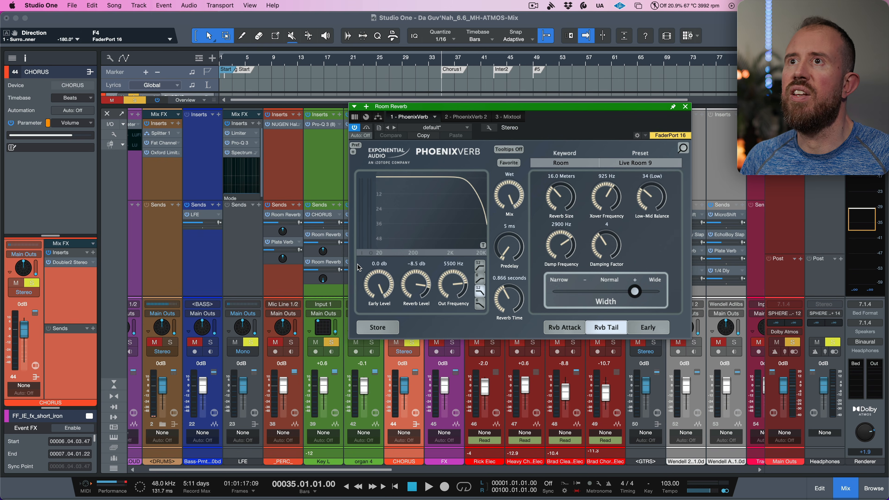
pyautogui.click(685, 107)
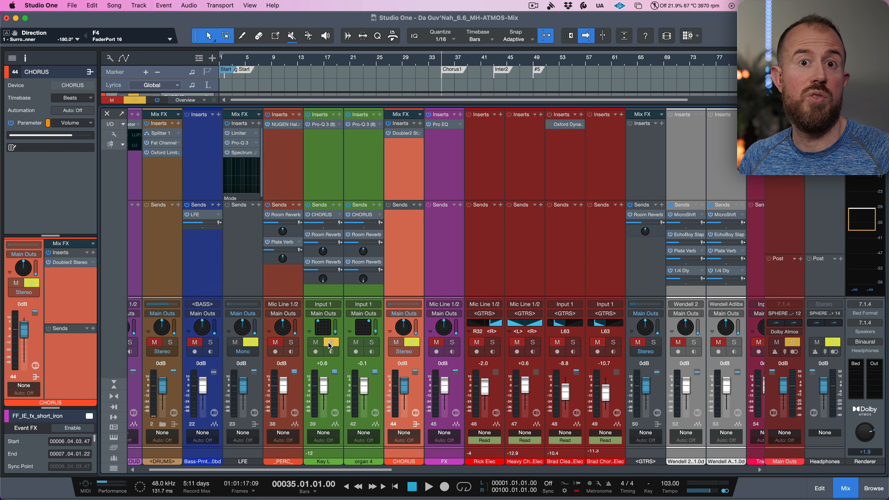
pyautogui.click(371, 342)
pyautogui.press('space')
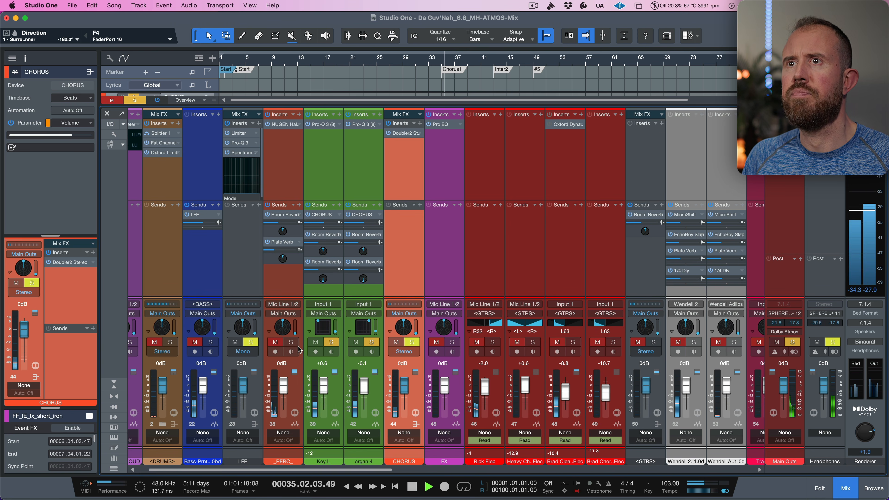
pyautogui.press('space')
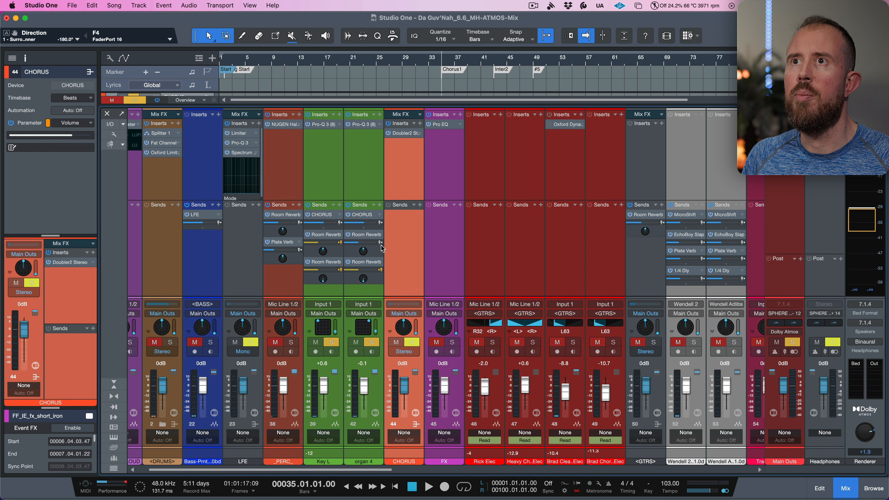
# - Mute the first Room Reverb sends on Key L and organ 4, and take both channels out of solo
pyautogui.click(308, 234)
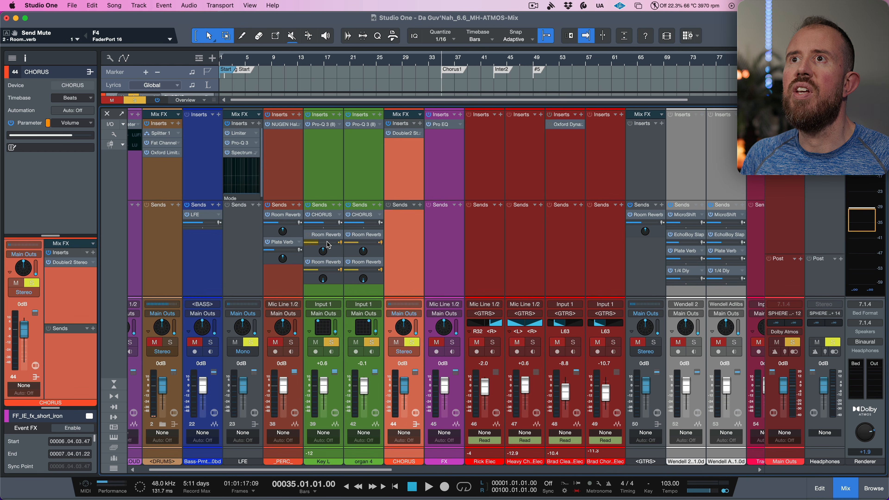
pyautogui.click(348, 235)
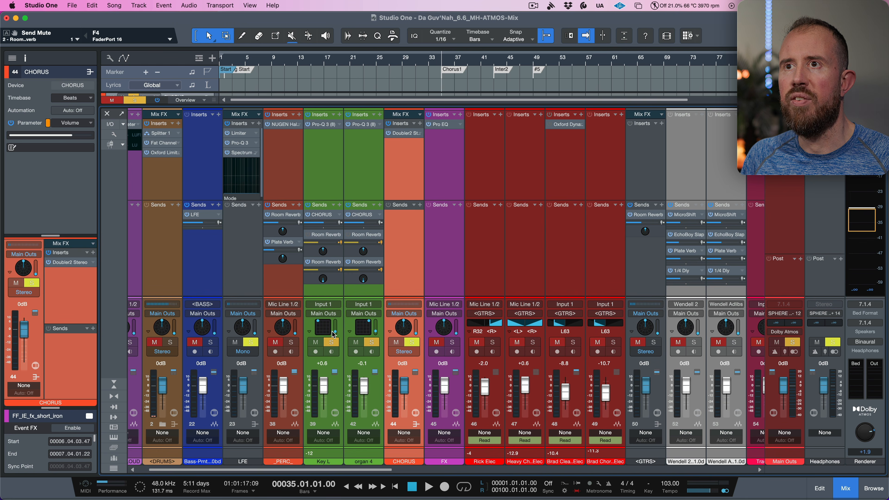
pyautogui.click(331, 342)
pyautogui.click(371, 342)
# - Solo the Room Reverb bus and play back a short passage to audition it
pyautogui.hscroll(15, 458, 277)
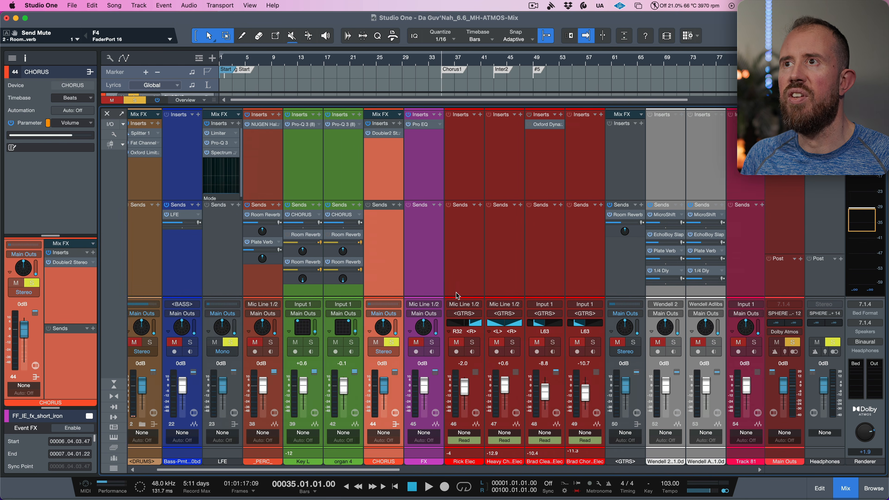
pyautogui.hscroll(2, 502, 290)
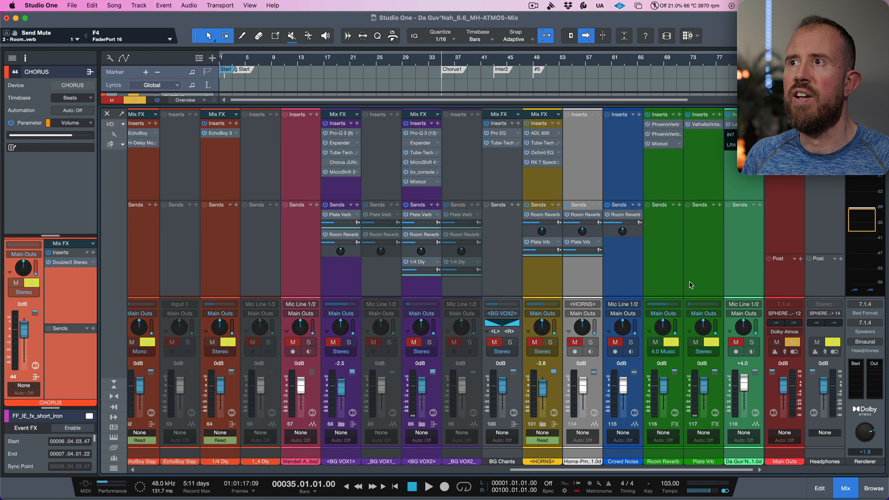
pyautogui.click(675, 287)
pyautogui.click(669, 343)
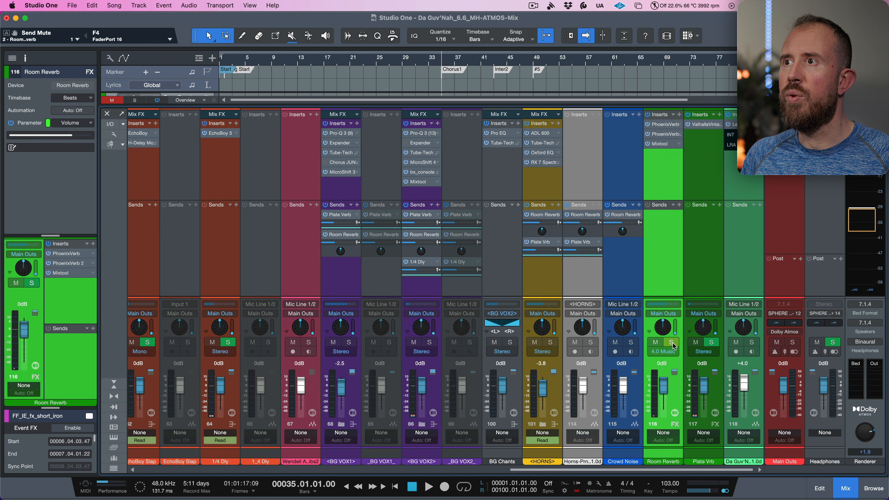
pyautogui.click(673, 344)
pyautogui.press('space')
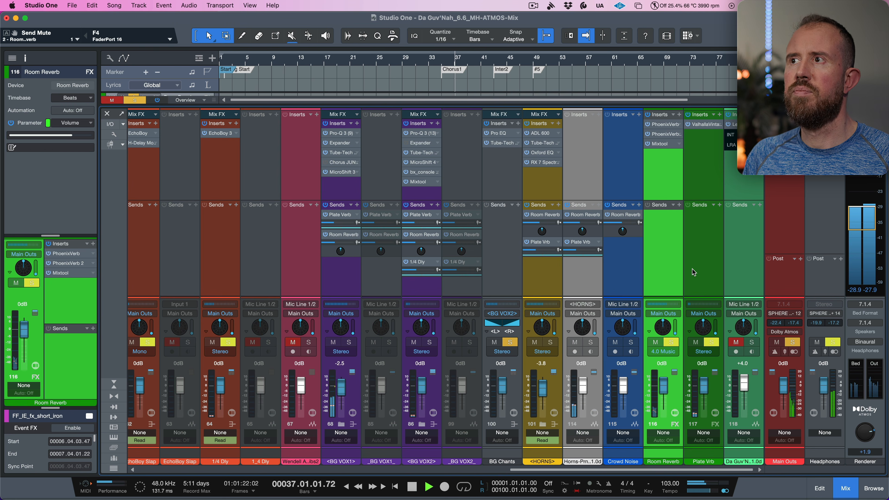
pyautogui.press('space')
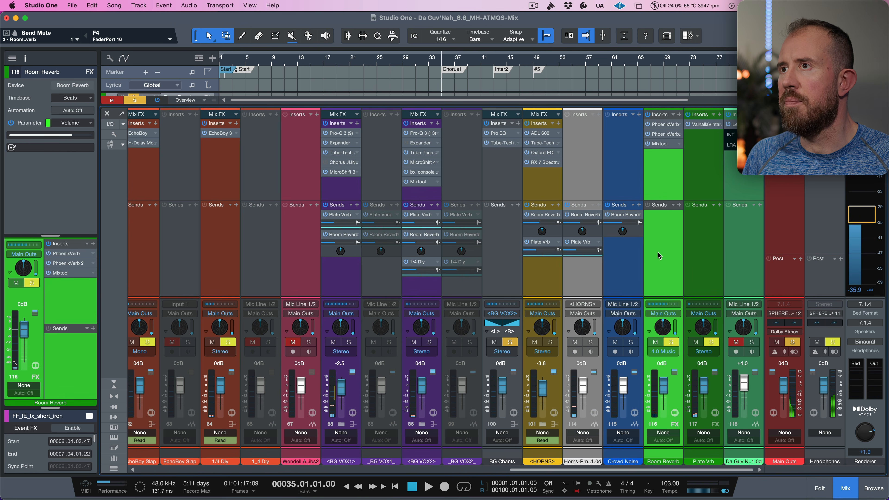
# - Duplicate the Room Reverb send on the GTRS bus and close the PhoenixVerb window that opens
pyautogui.hscroll(-20, 642, 280)
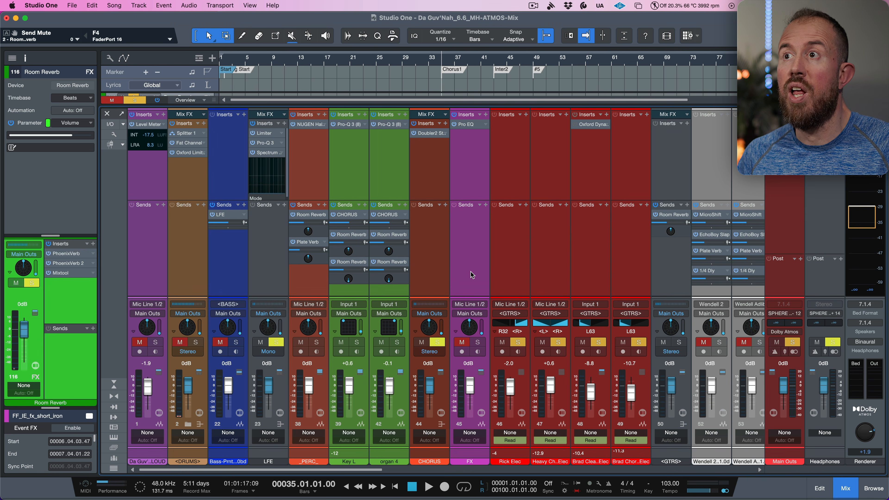
pyautogui.hscroll(3, 570, 262)
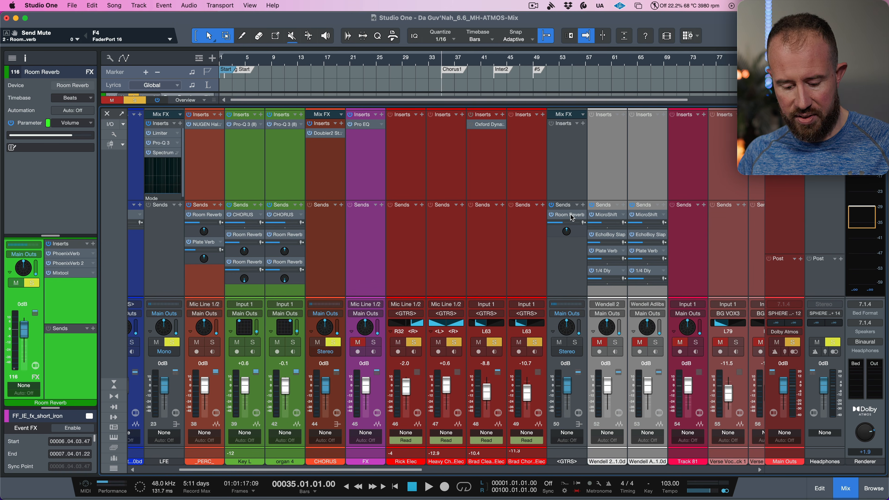
pyautogui.hscroll(-1, 571, 217)
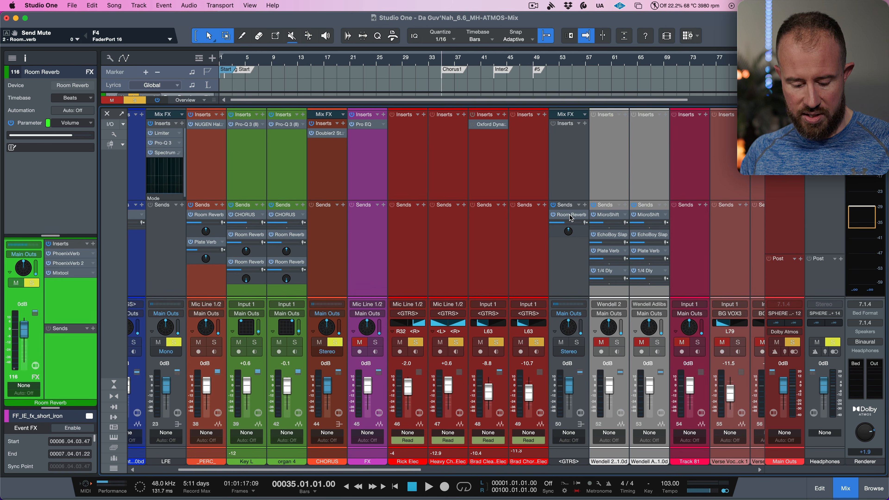
pyautogui.moveTo(570, 229); pyautogui.dragTo(568, 247)
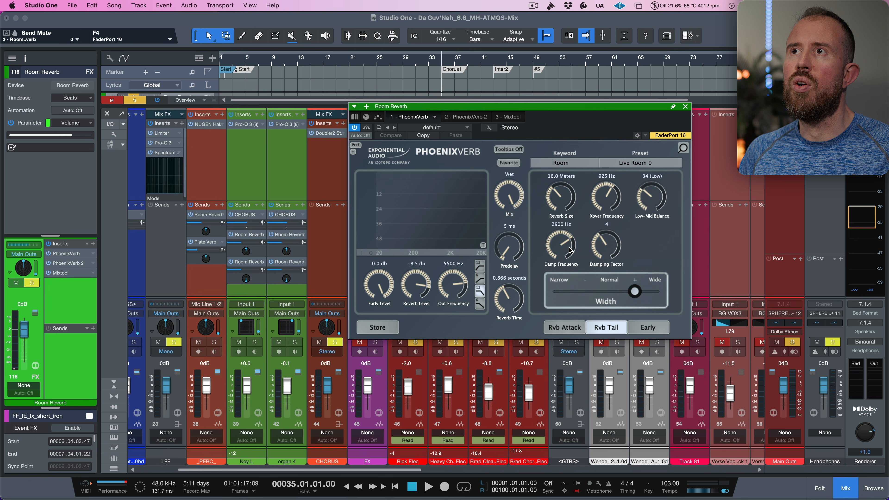
pyautogui.click(685, 106)
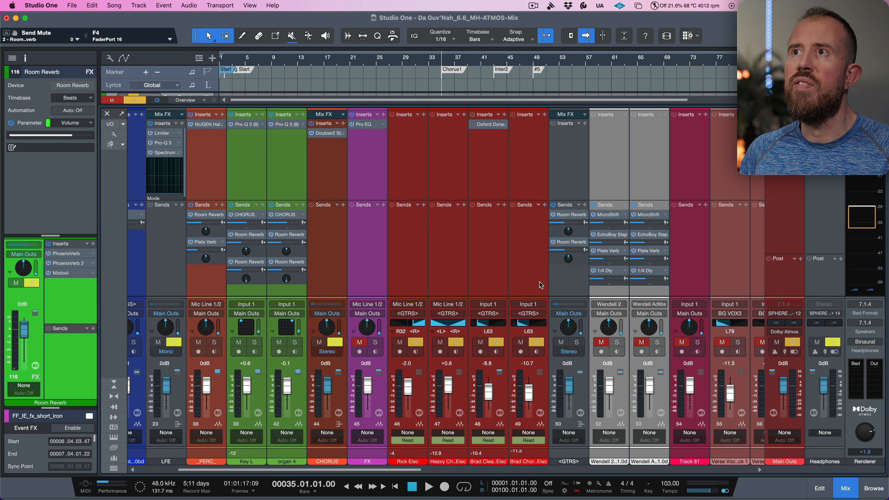
# - Set the direction of the GTRS bus's second Room Reverb send panner to -180°
pyautogui.doubleClick(569, 234)
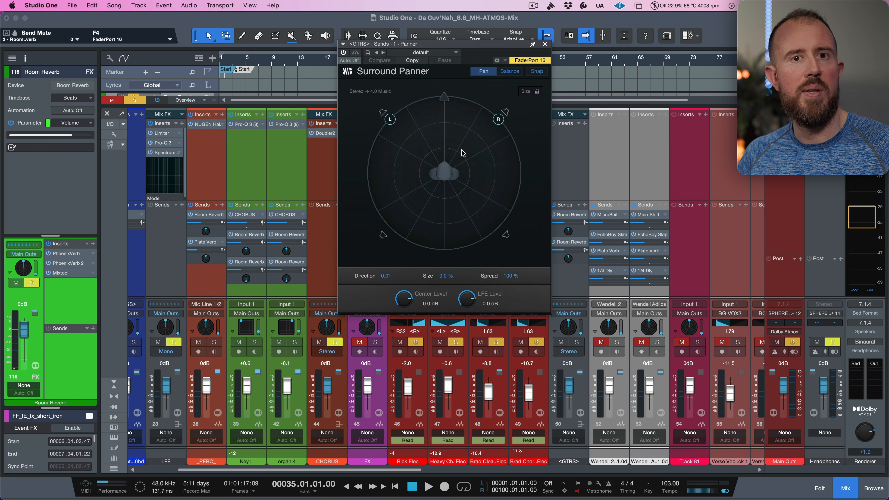
pyautogui.click(546, 46)
pyautogui.doubleClick(580, 260)
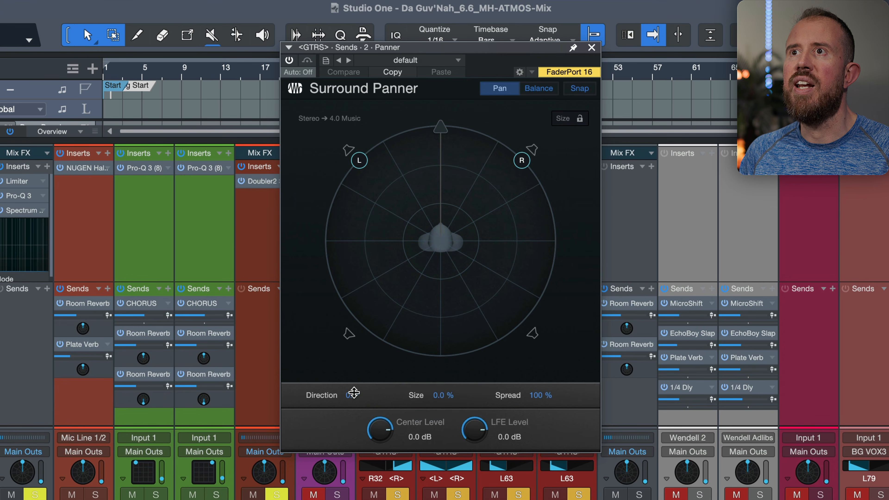
pyautogui.doubleClick(374, 318)
pyautogui.press('BackSpace')
pyautogui.press('Return')
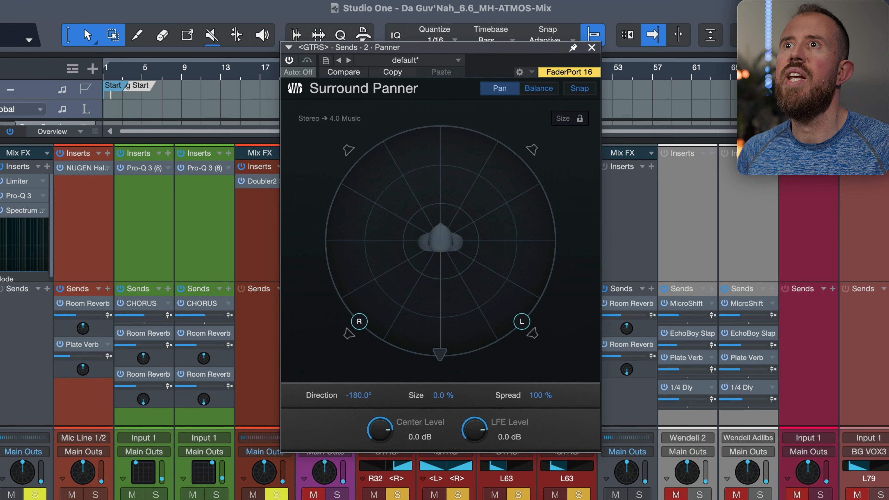
# - Set that send panner's spread to -100% and close the Surround Panner
pyautogui.doubleClick(541, 397)
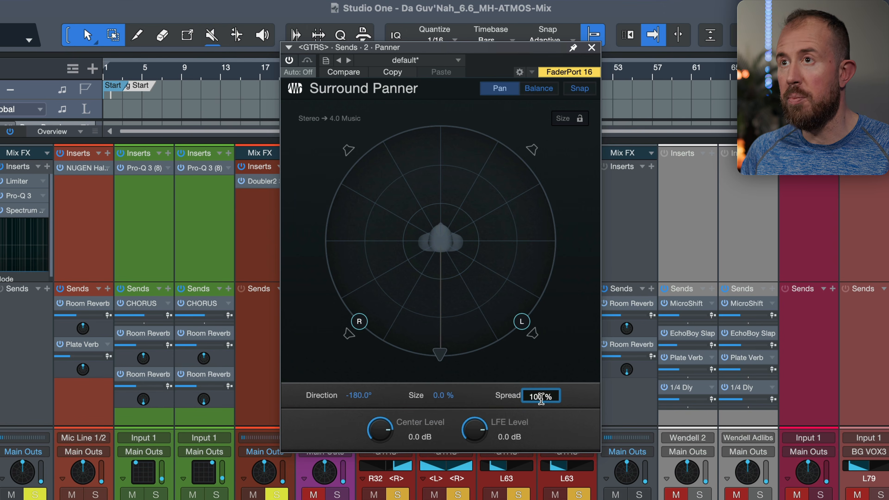
pyautogui.write('-100')
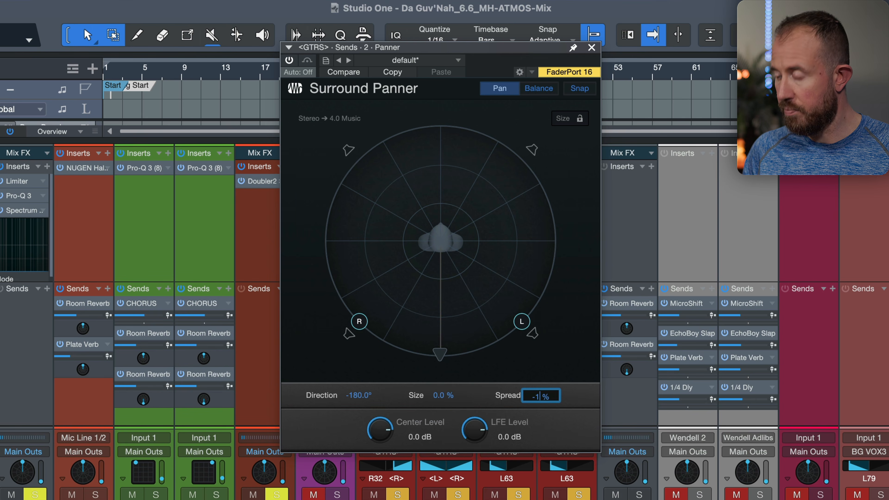
pyautogui.press('Return')
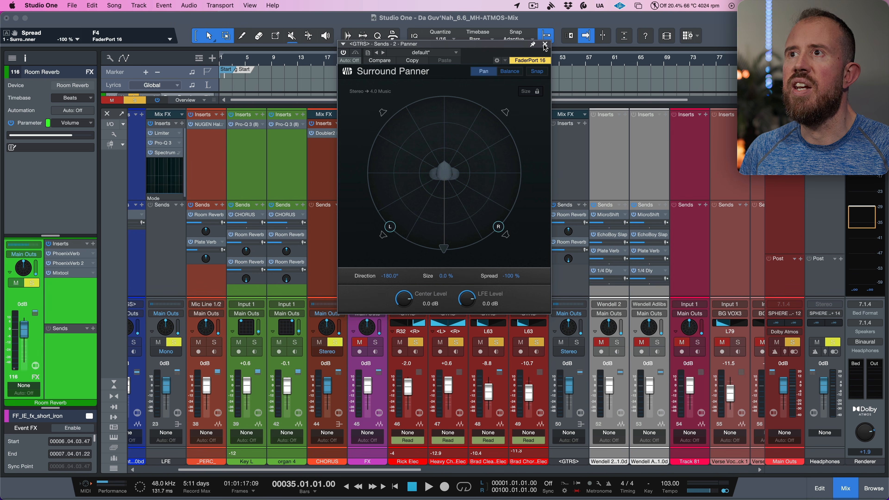
pyautogui.click(545, 44)
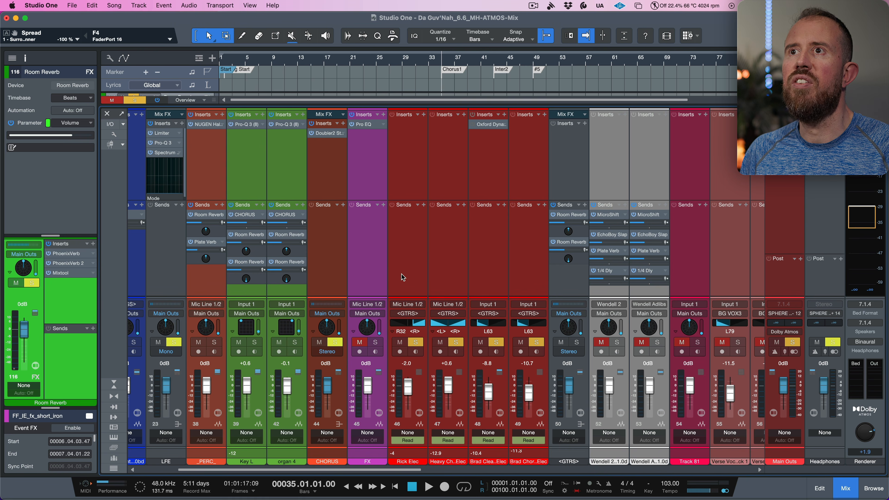
# - Route the outputs of the four guitar channels, Rick Elec through Brad Chorus Elec, directly to Main Outs
pyautogui.click(412, 268)
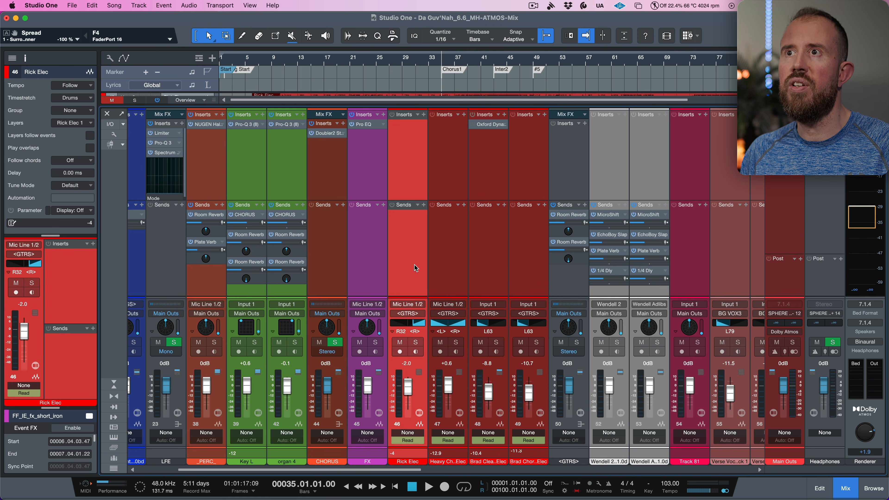
pyautogui.keyDown('shift'); pyautogui.click(530, 266); pyautogui.keyUp('shift')
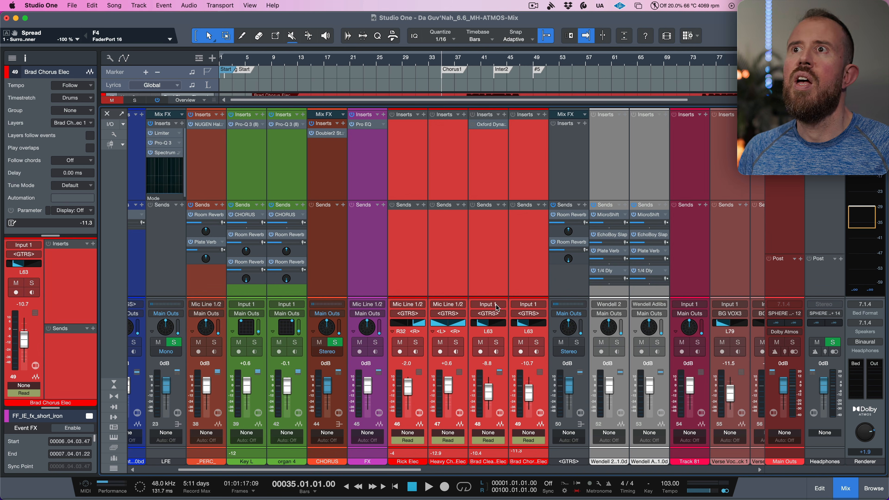
pyautogui.click(528, 313)
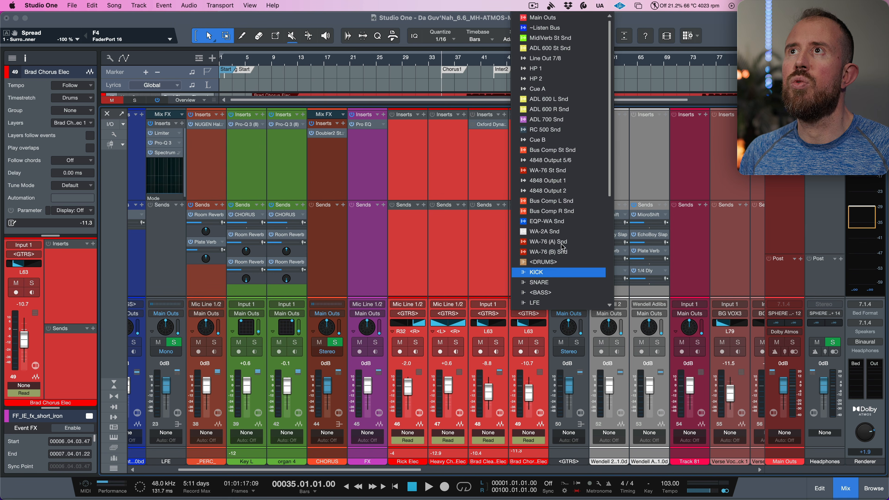
pyautogui.click(572, 18)
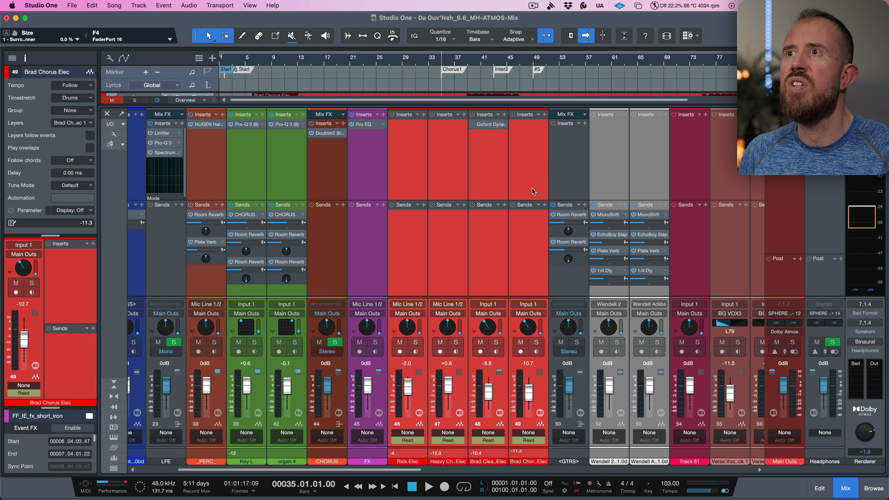
# - Copy the GTRS bus's two Room Reverb sends onto the four guitar channels
pyautogui.click(521, 235)
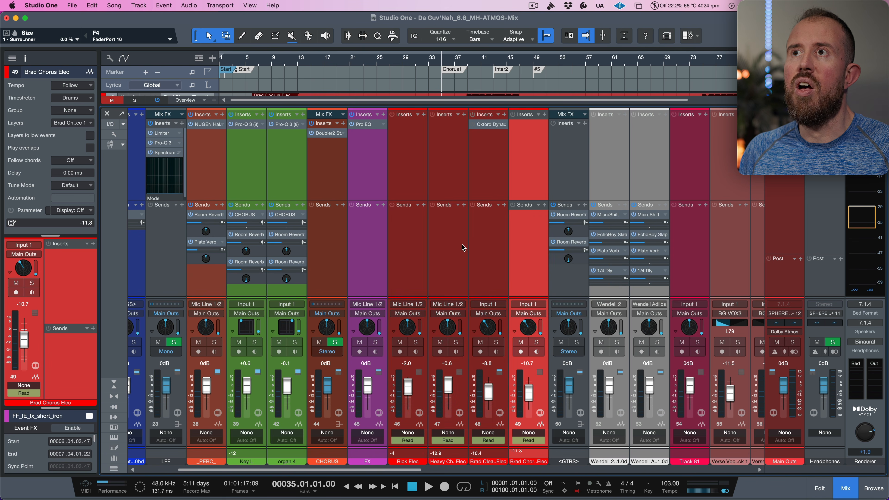
pyautogui.keyDown('shift'); pyautogui.click(416, 241); pyautogui.keyUp('shift')
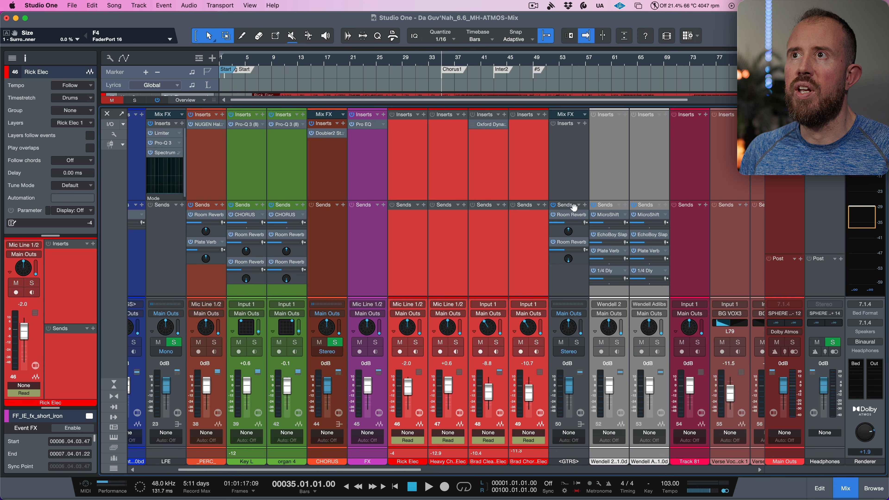
pyautogui.moveTo(571, 208); pyautogui.dragTo(530, 219)
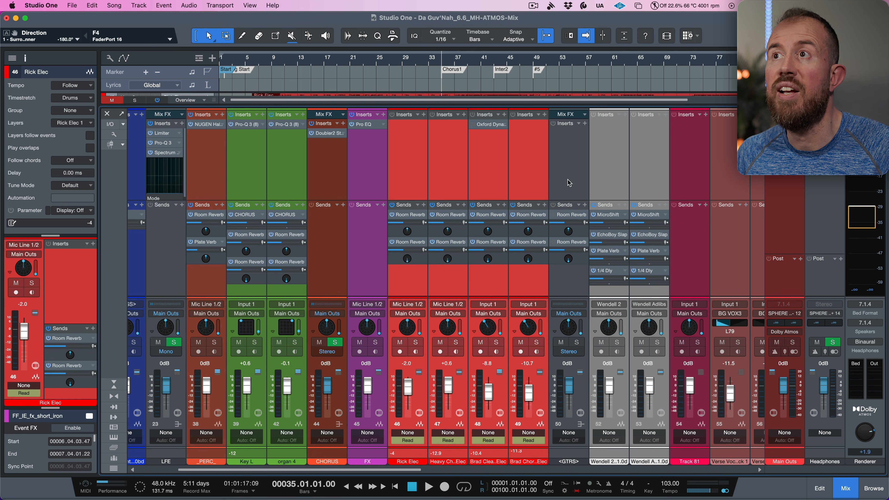
# - Remove the GTRS bus channel from the mix
pyautogui.click(532, 173)
pyautogui.click(562, 166)
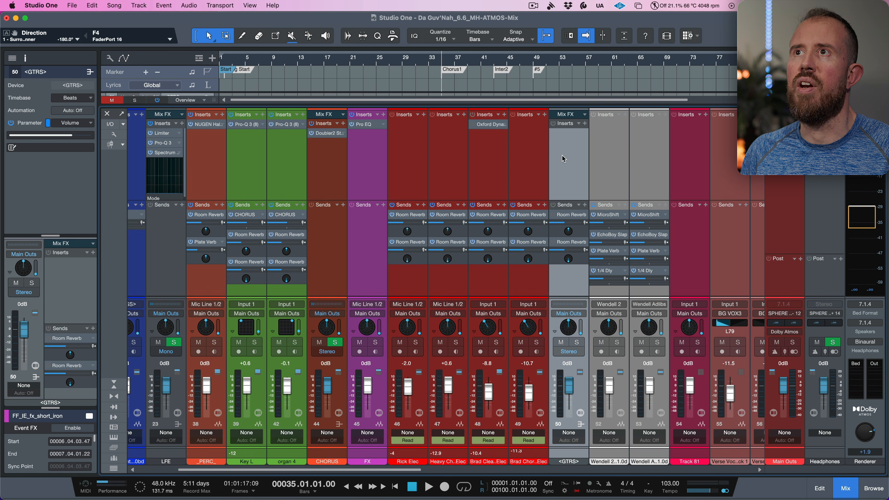
pyautogui.click(533, 157)
pyautogui.click(570, 161)
pyautogui.rightClick(569, 159)
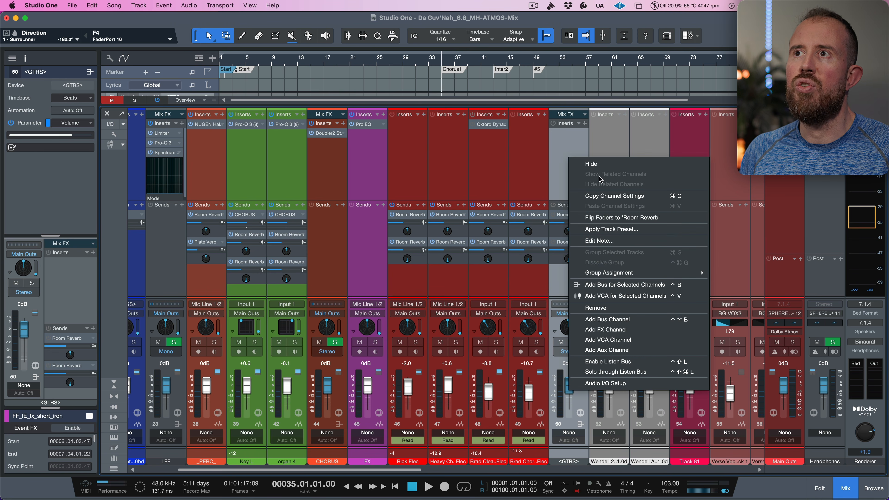
pyautogui.click(596, 308)
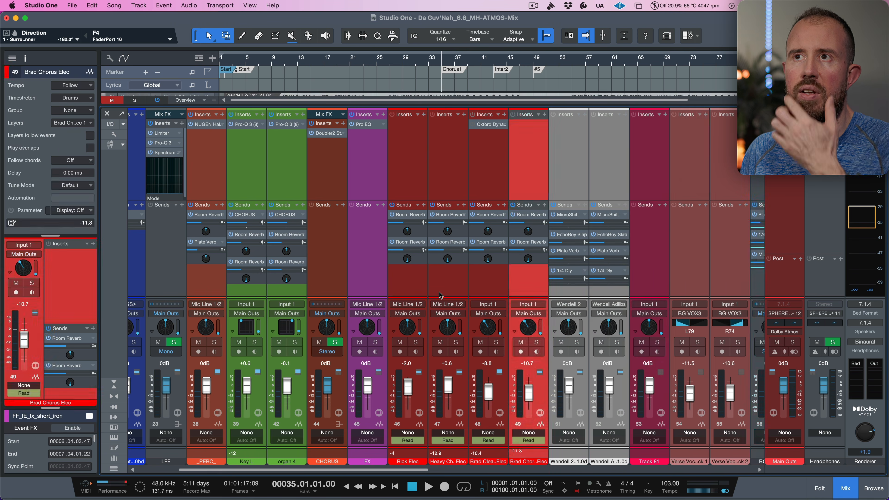
# - Switch the selected guitar channels' panners to the Spatial Object Panner
pyautogui.click(412, 280)
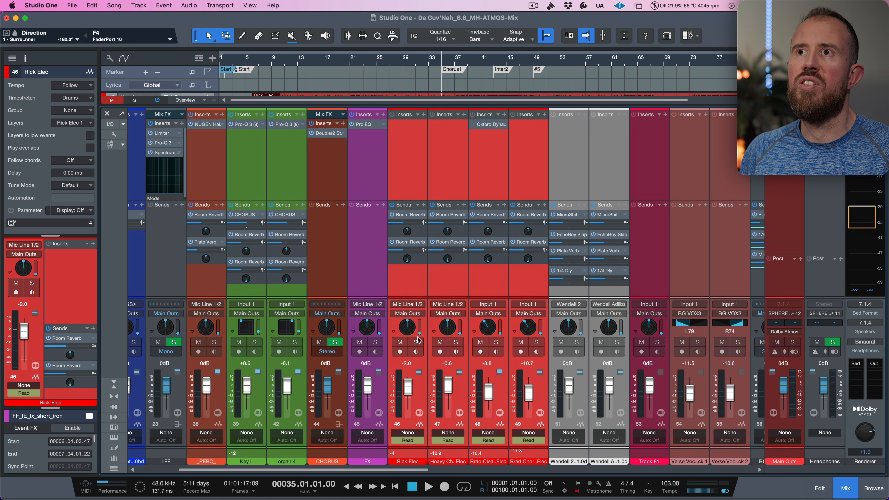
pyautogui.rightClick(407, 332)
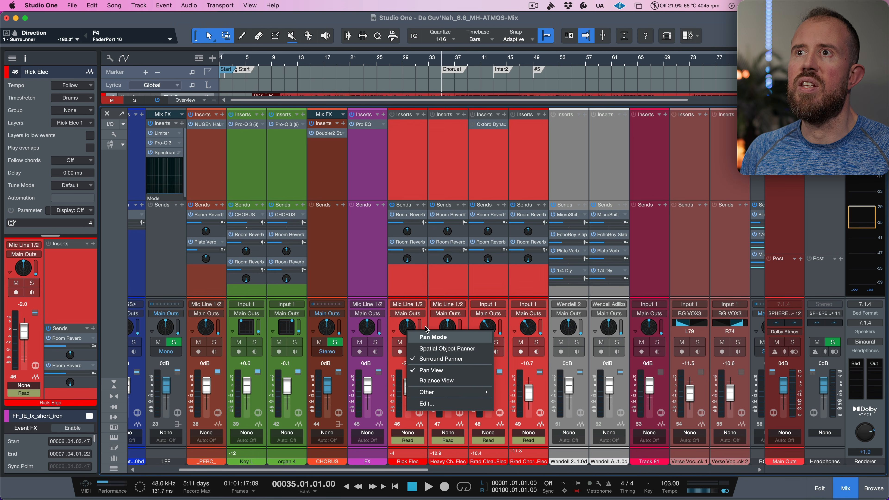
pyautogui.click(432, 350)
# - Apply the Spatial Object Panner, then solo Rick Elec and audition it with its object panner open
pyautogui.click(411, 285)
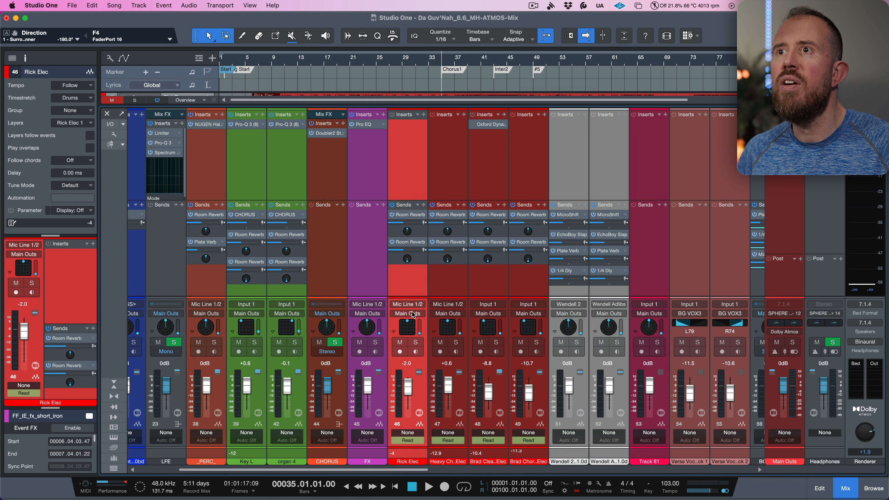
pyautogui.click(417, 343)
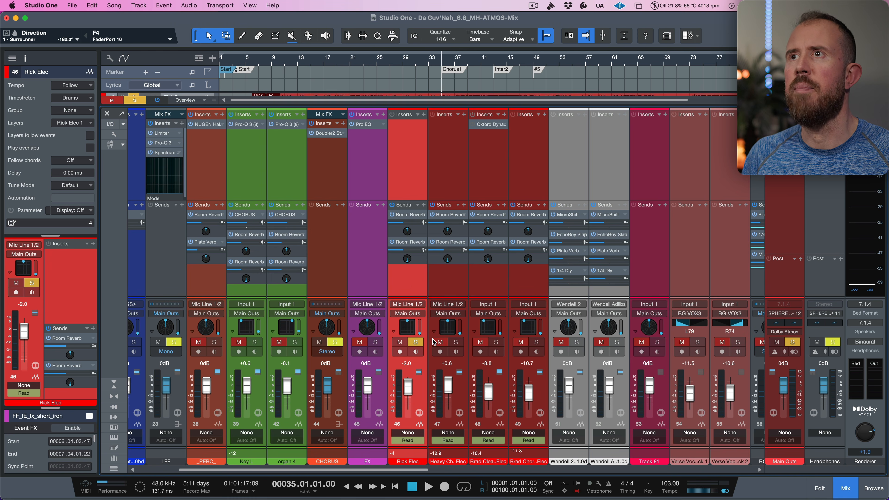
pyautogui.press('space')
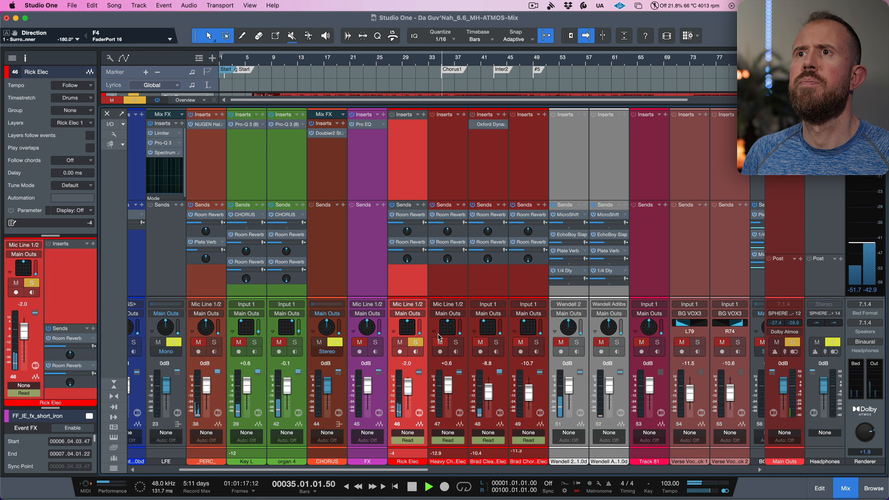
pyautogui.doubleClick(408, 327)
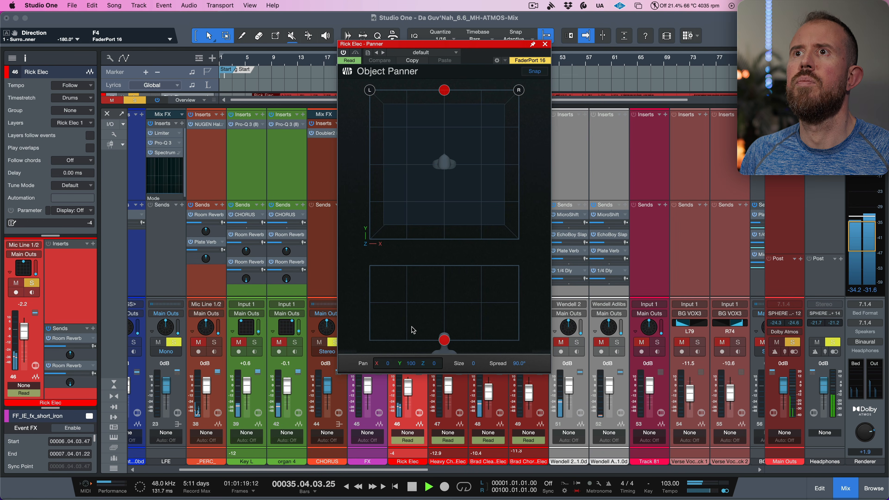
pyautogui.click(545, 44)
pyautogui.press('space')
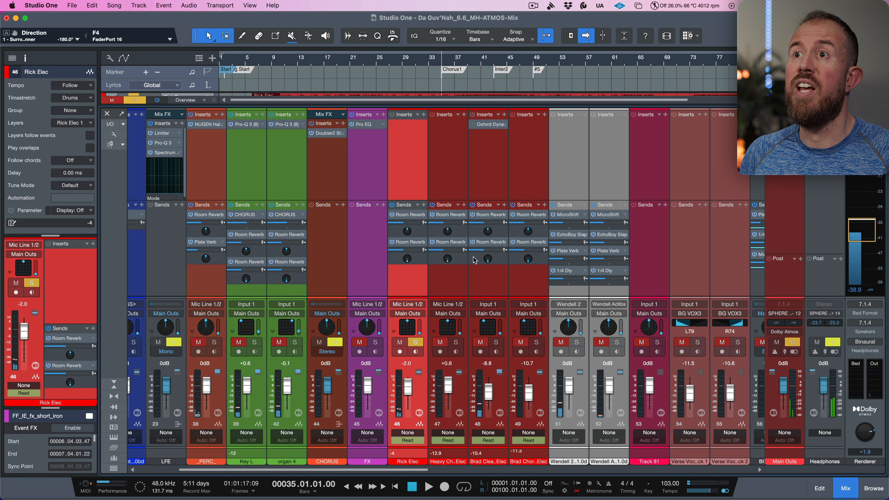
# - Open the arrangement view, enlarge the guitar tracks, and audition Heavy Chorus Elec and Rick Elec soloed in turn
pyautogui.click(455, 342)
pyautogui.press('space')
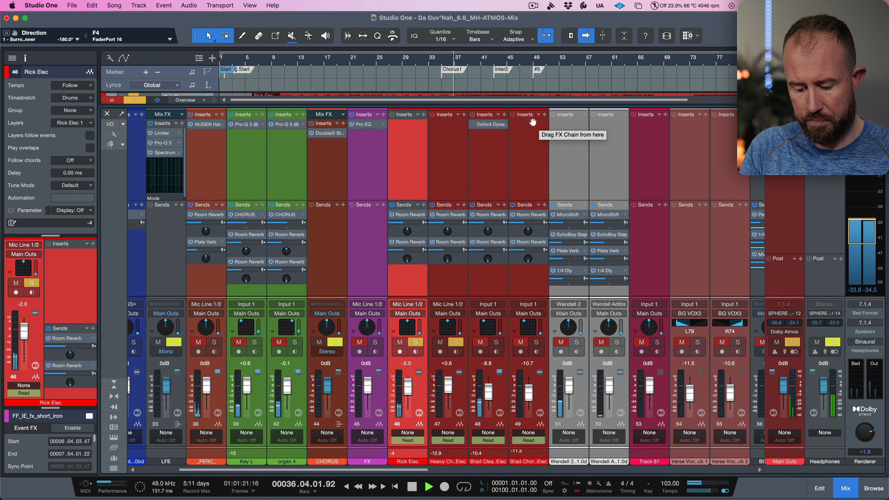
pyautogui.hotkey('shift', 'F3')
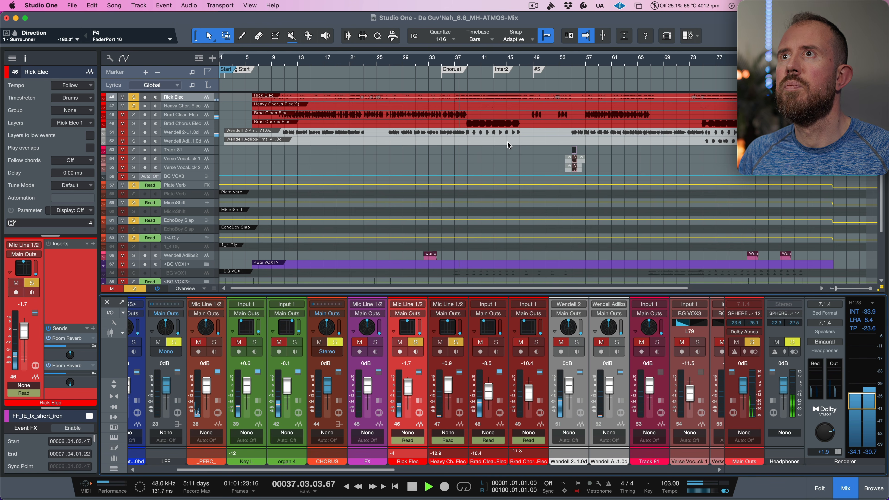
pyautogui.scroll(4, 490, 168)
pyautogui.press('space')
pyautogui.hotkey('shift', 'e')
pyautogui.hotkey('shift', 'e')
pyautogui.hotkey('shift', 'e')
pyautogui.hotkey('shift', 'e')
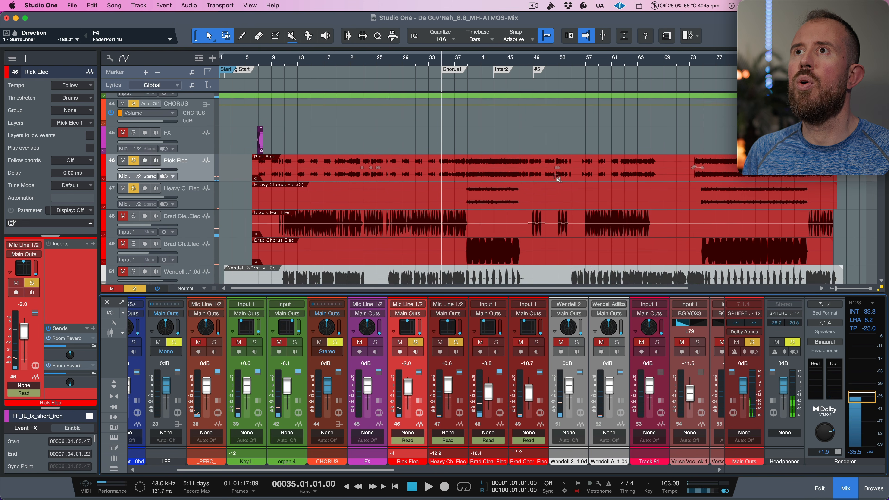
pyautogui.press('space')
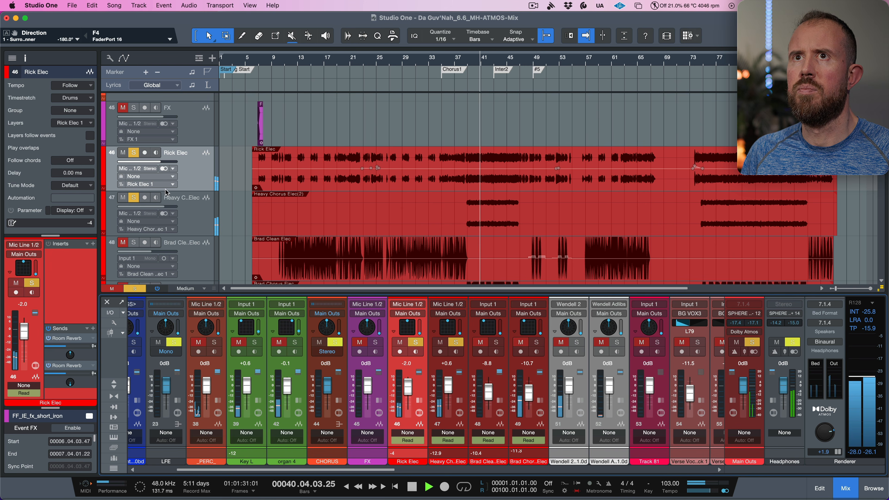
pyautogui.press('space')
pyautogui.keyDown('alt'); pyautogui.click(132, 199); pyautogui.keyUp('alt')
pyautogui.press('space')
pyautogui.keyDown('alt'); pyautogui.click(135, 154); pyautogui.keyUp('alt')
pyautogui.press('space')
pyautogui.press('space')
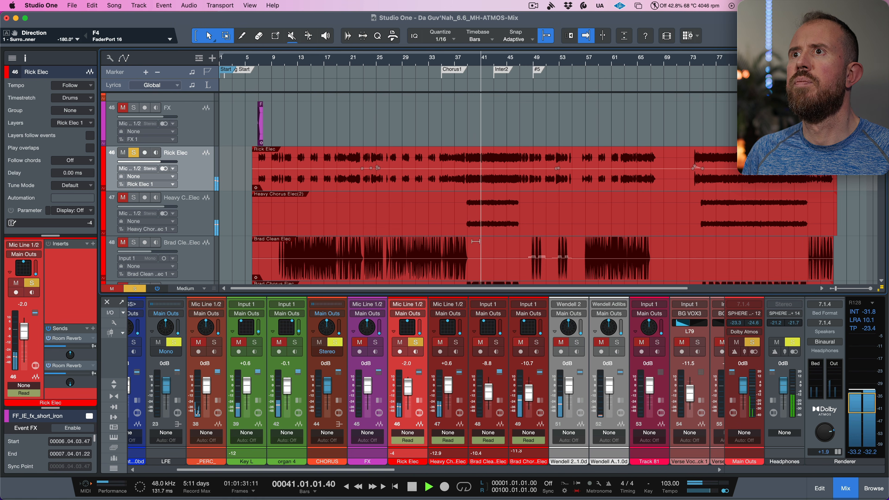
pyautogui.press('space')
# - Set the playback position and audition the Brad Clean Elec track soloed
pyautogui.scroll(-1, 512, 211)
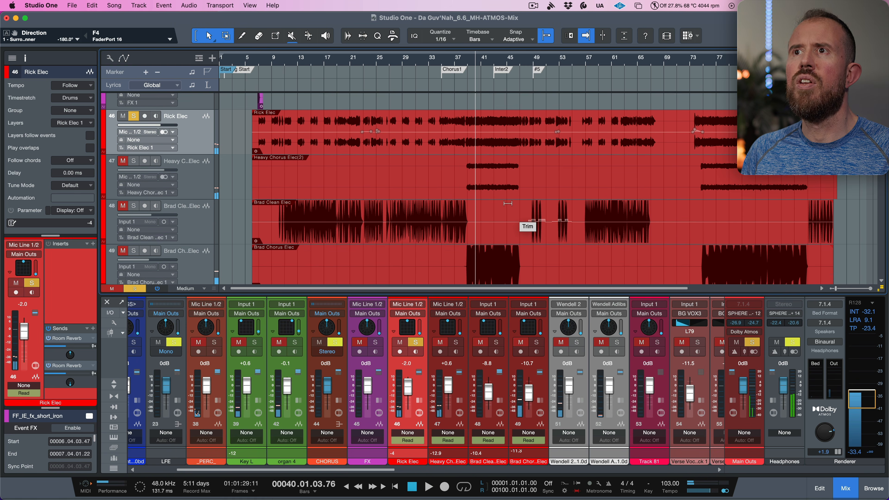
pyautogui.scroll(-1, 437, 273)
pyautogui.click(422, 234)
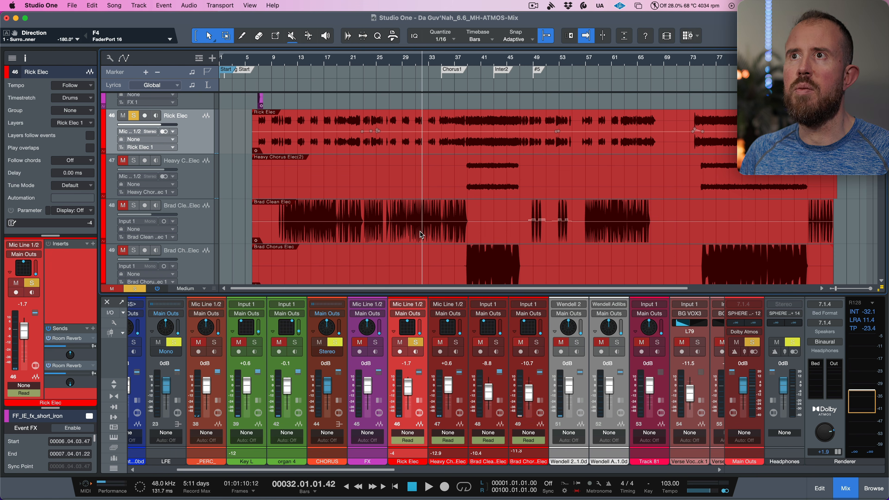
pyautogui.click(136, 208)
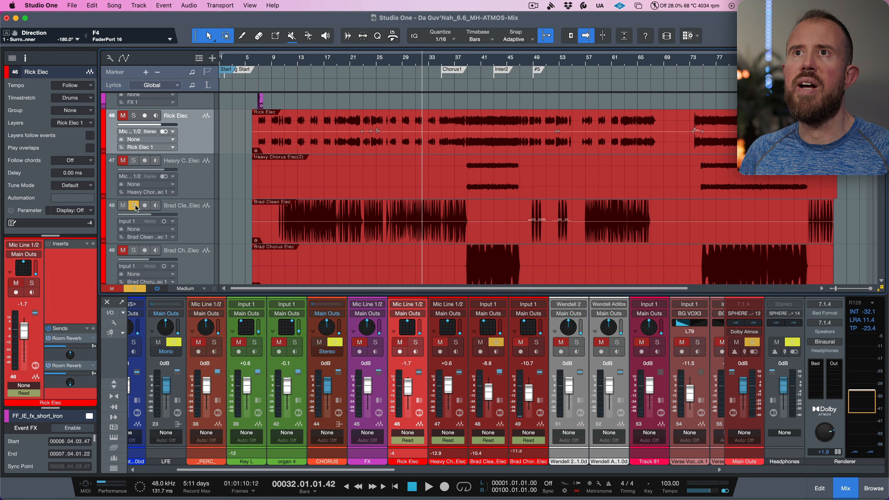
pyautogui.press('space')
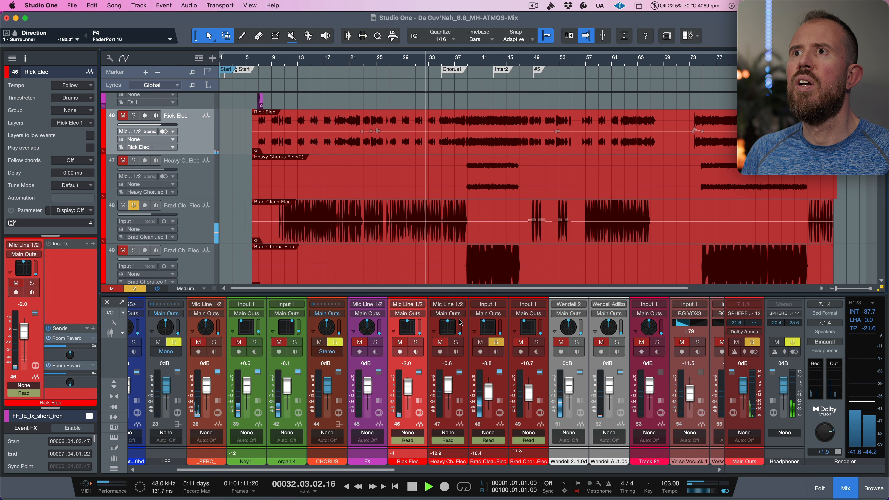
pyautogui.press('space')
# - Position the Brad Clean Elec object at front left with X -68 and height Z 10
pyautogui.click(489, 327)
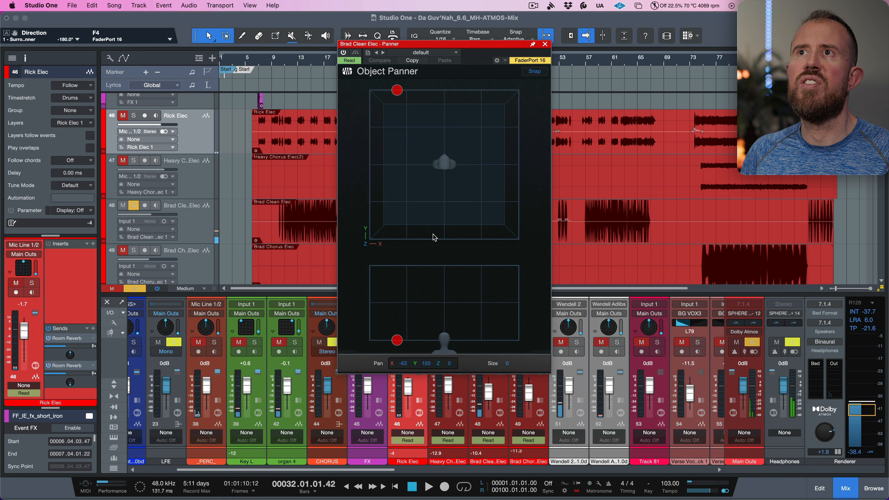
pyautogui.press('space')
pyautogui.moveTo(396, 90); pyautogui.dragTo(391, 94)
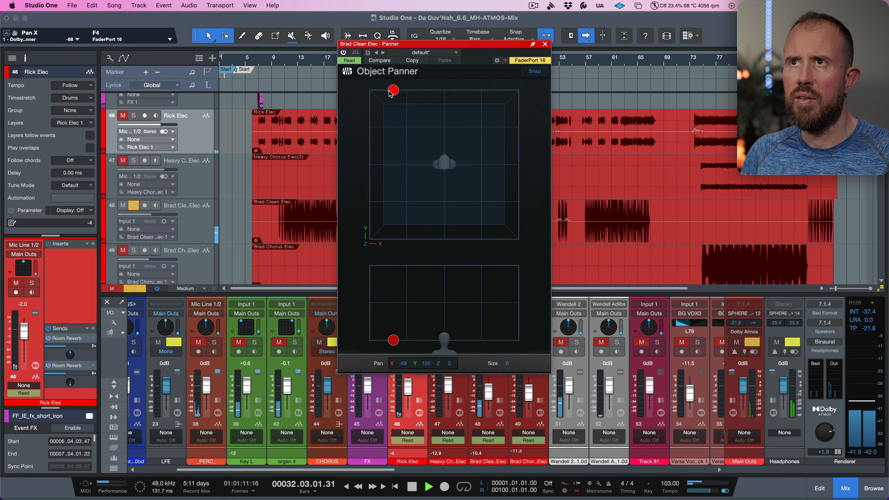
pyautogui.moveTo(449, 360); pyautogui.dragTo(449, 355)
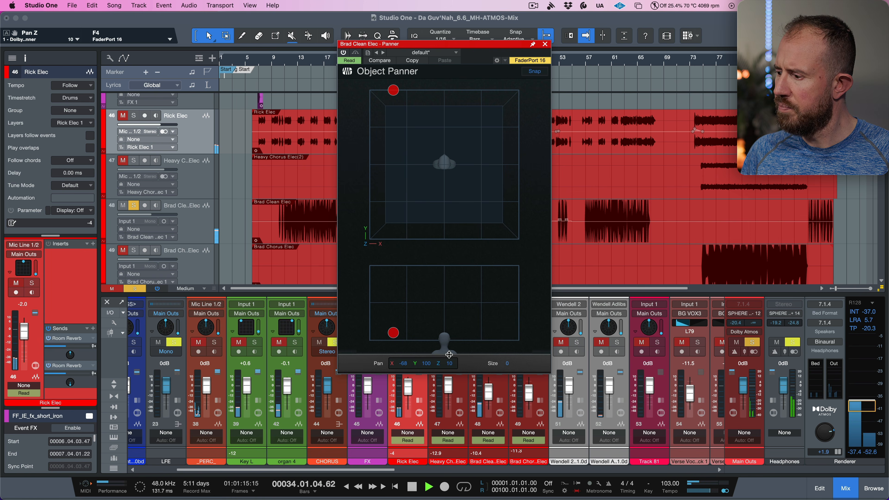
pyautogui.press('space')
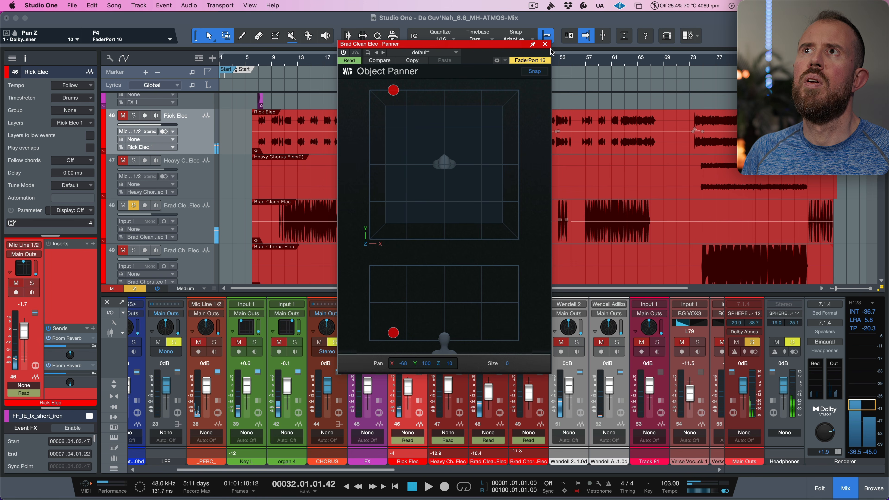
pyautogui.click(546, 44)
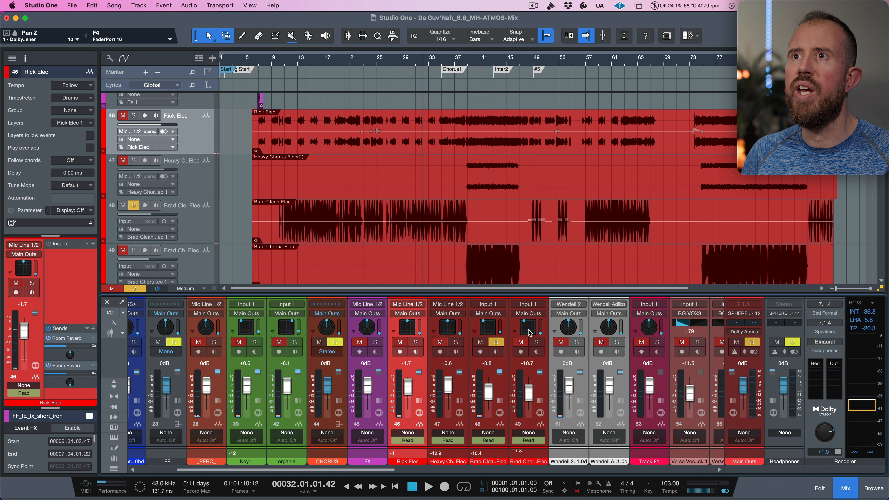
# - Solo Brad Chorus Elec and place its object at front left with X -70 and height Z 19
pyautogui.click(204, 231)
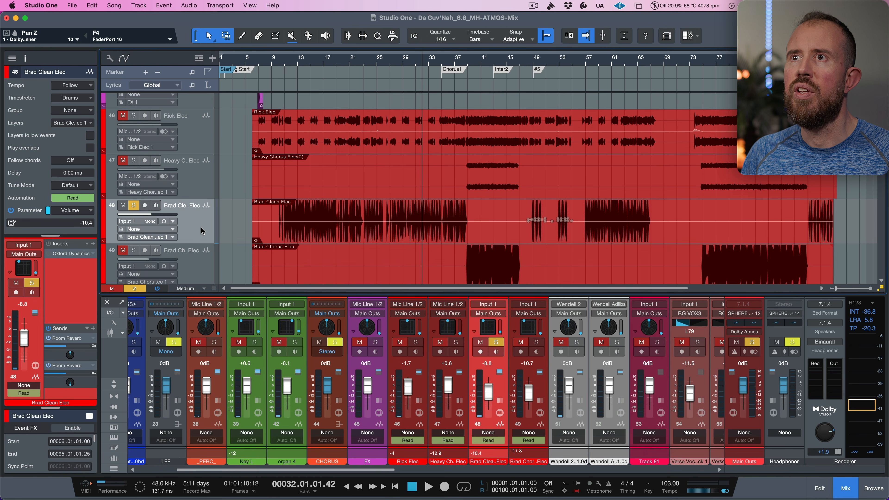
pyautogui.click(537, 342)
pyautogui.click(485, 275)
pyautogui.press('space')
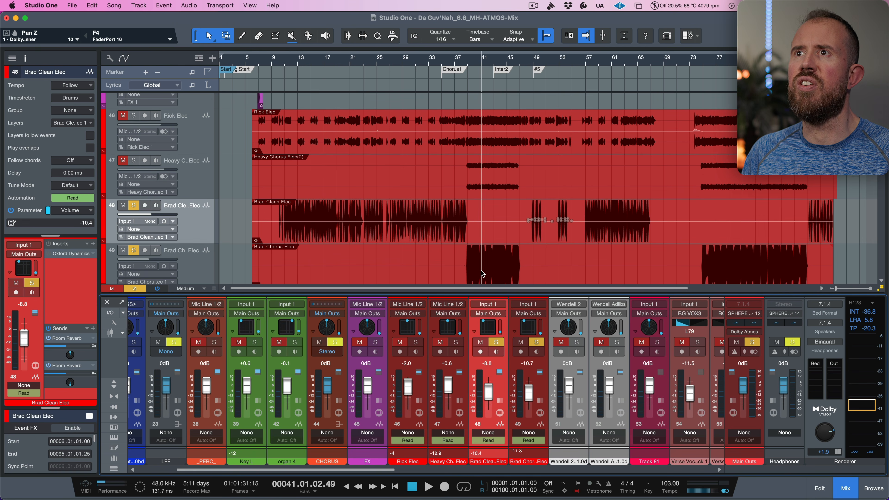
pyautogui.doubleClick(531, 331)
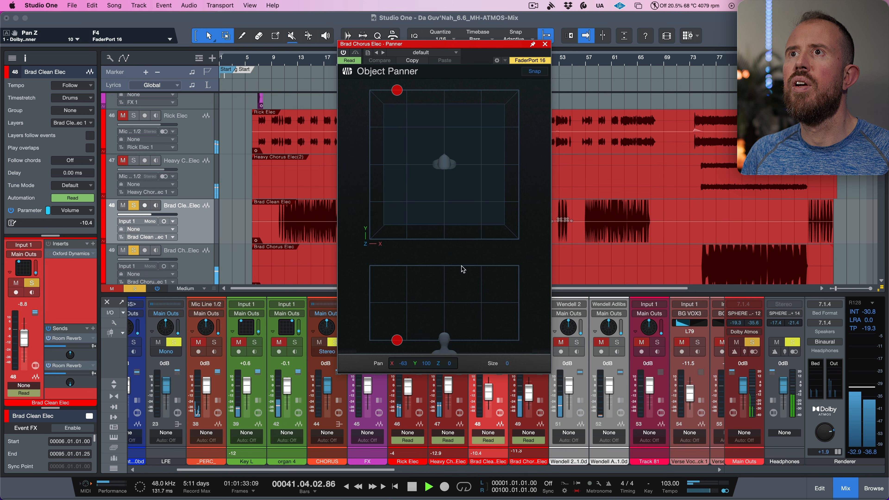
pyautogui.moveTo(399, 340); pyautogui.dragTo(395, 327)
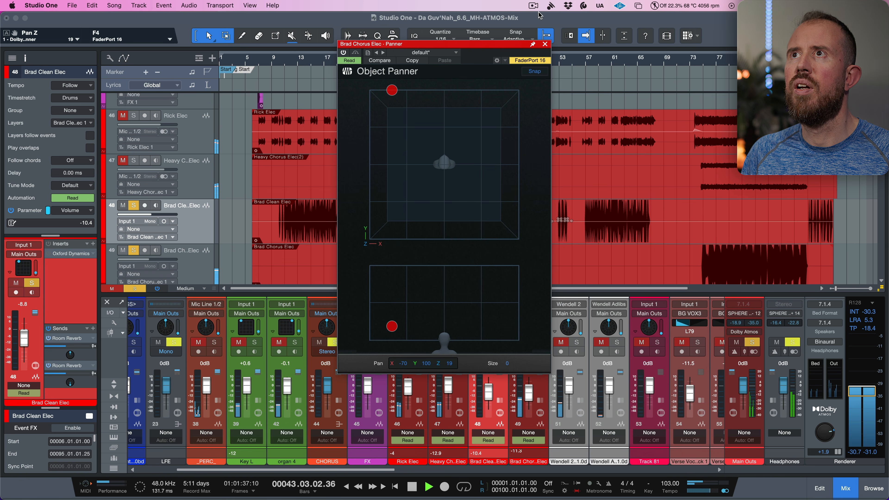
pyautogui.click(545, 44)
pyautogui.press('space')
# - Audition the guitars with Rick Elec soloed, then scroll the mixer and toggle the organ 4 channel's solo
pyautogui.click(417, 343)
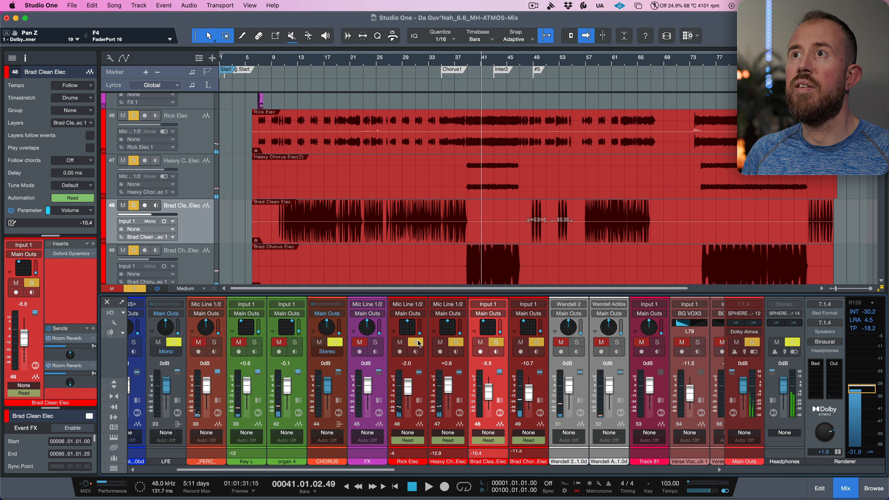
pyautogui.press('space')
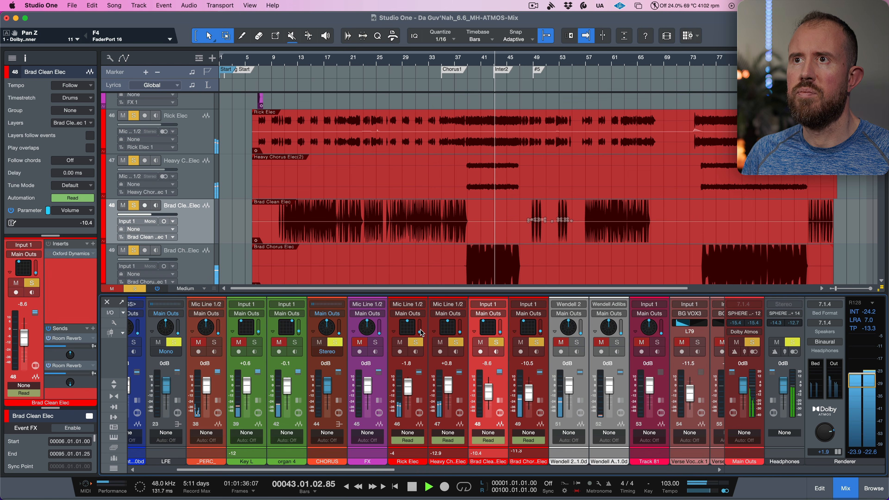
pyautogui.press('space')
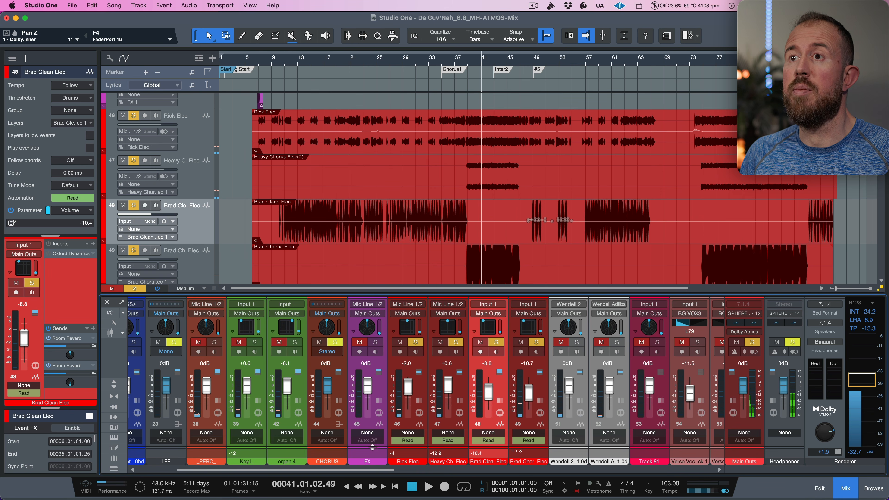
pyautogui.moveTo(378, 470); pyautogui.dragTo(340, 469)
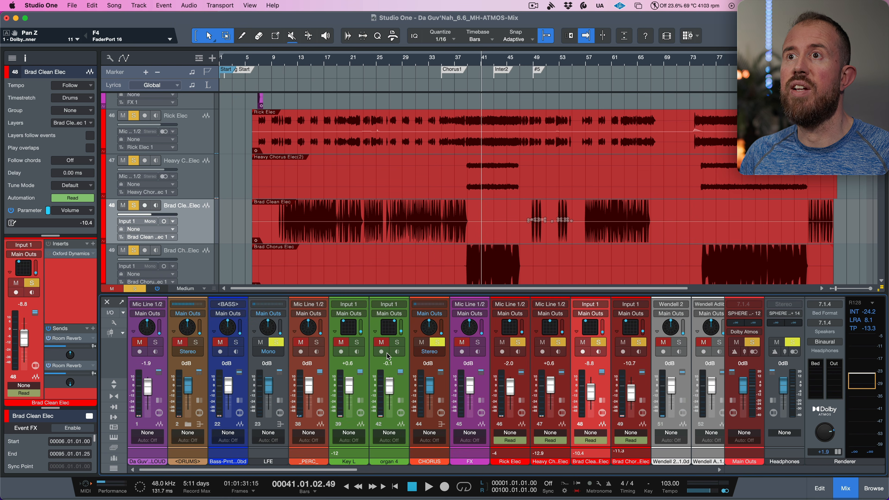
pyautogui.click(398, 343)
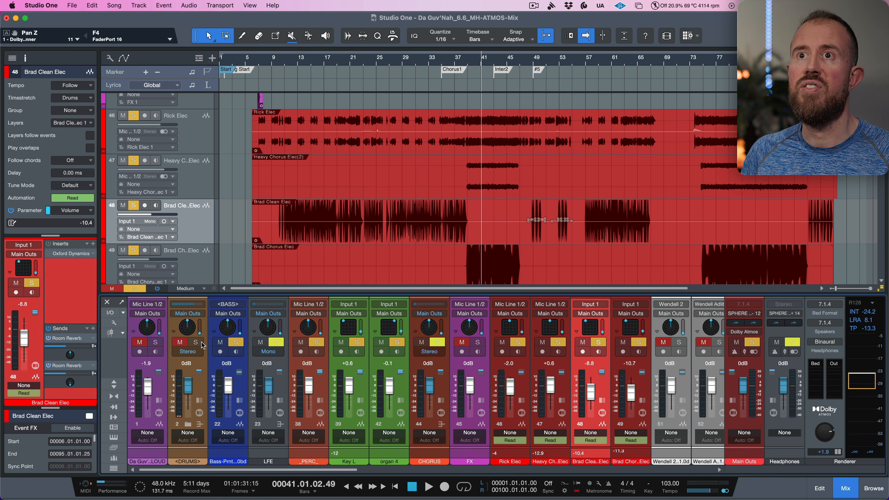
pyautogui.press('space')
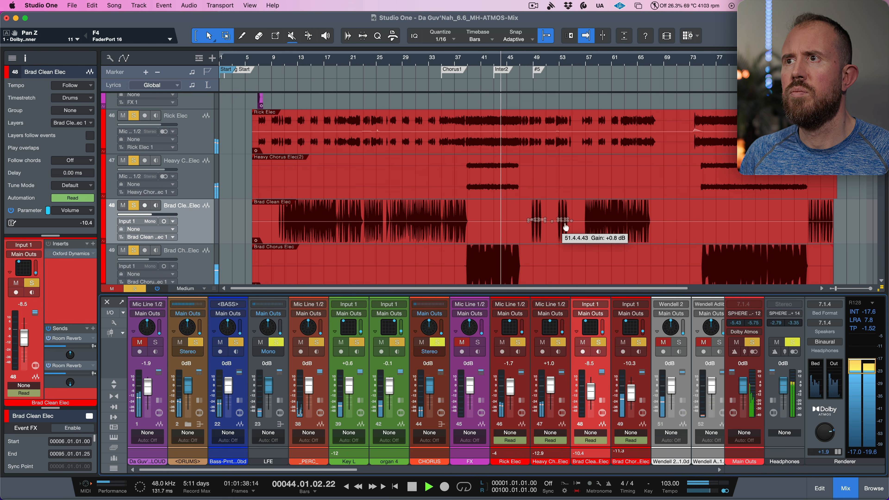
pyautogui.press('space')
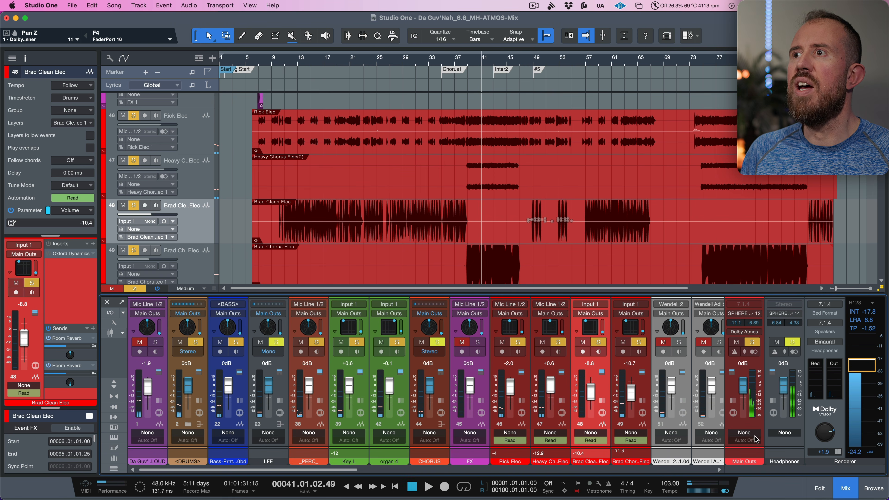
# - Expand the Main Outs channel and open its Level Meter insert while playing back
pyautogui.doubleClick(745, 416)
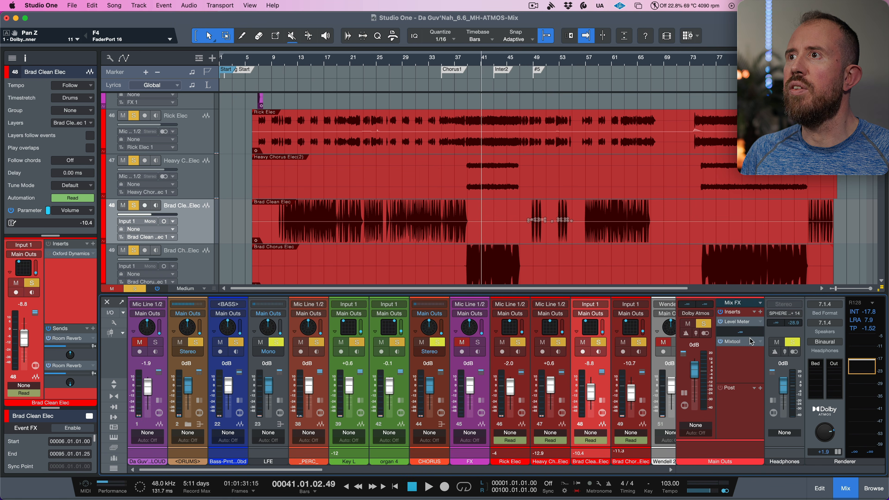
pyautogui.click(745, 326)
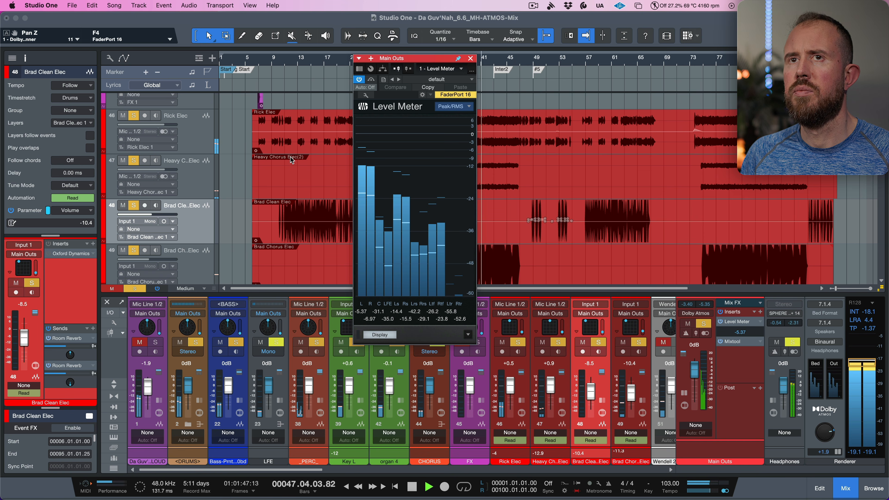
pyautogui.press('space')
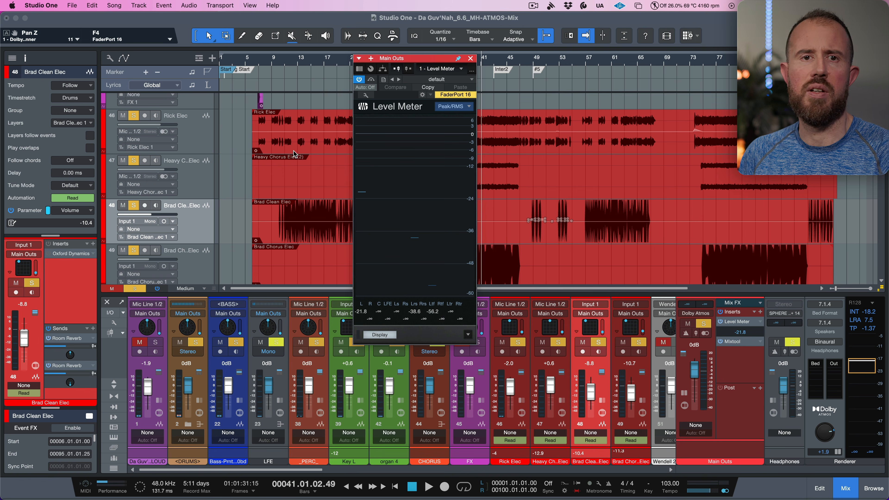
# - Compare the Da Guv'Nah LOUD stereo reference track against the Dolby Atmos mix by toggling solo during playback
pyautogui.scroll(15, 195, 171)
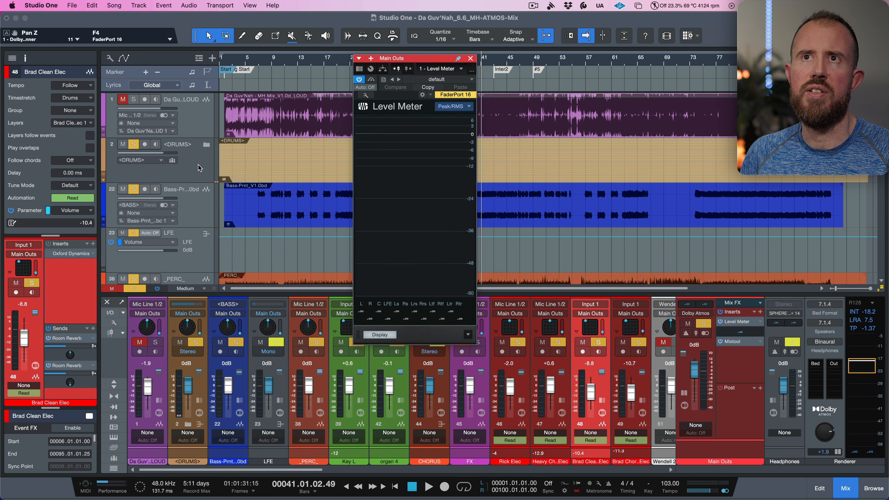
pyautogui.keyDown('alt'); pyautogui.click(133, 100); pyautogui.keyUp('alt')
pyautogui.press('space')
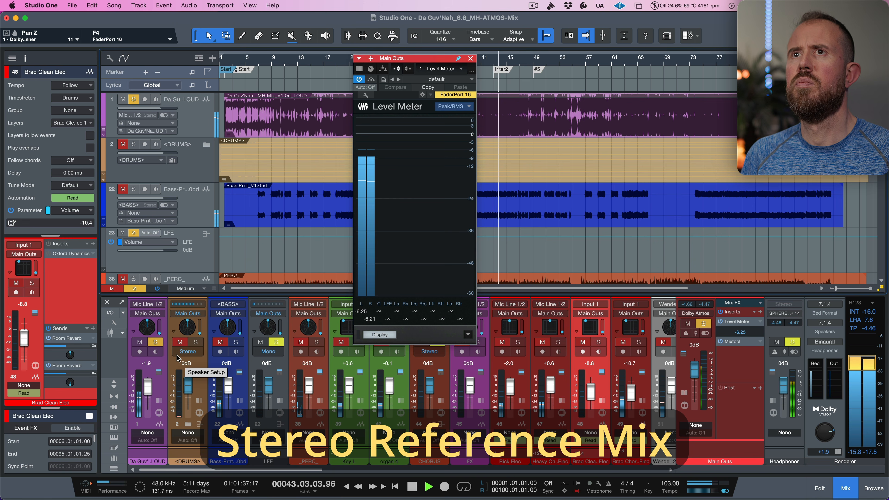
pyautogui.hotkey('shift', 's')
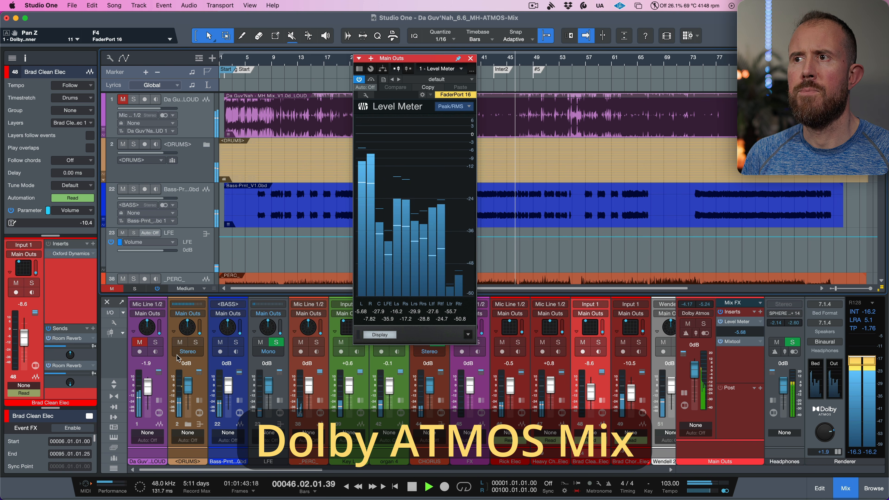
pyautogui.press('space')
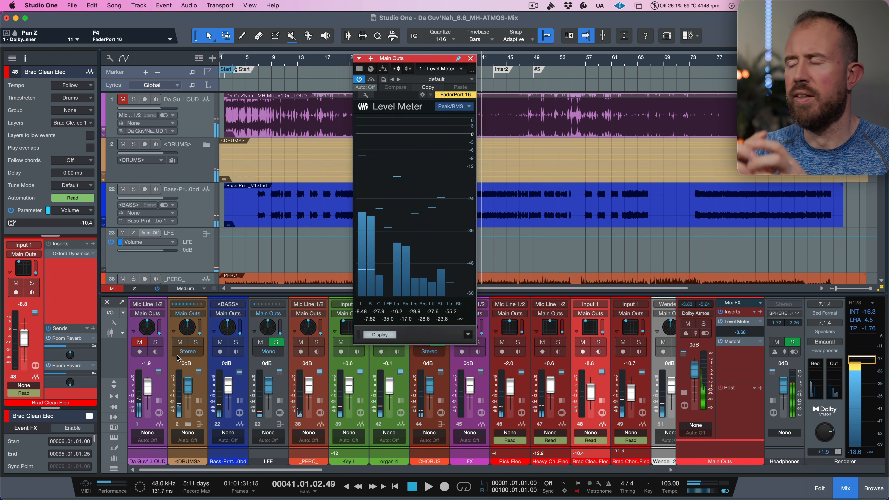